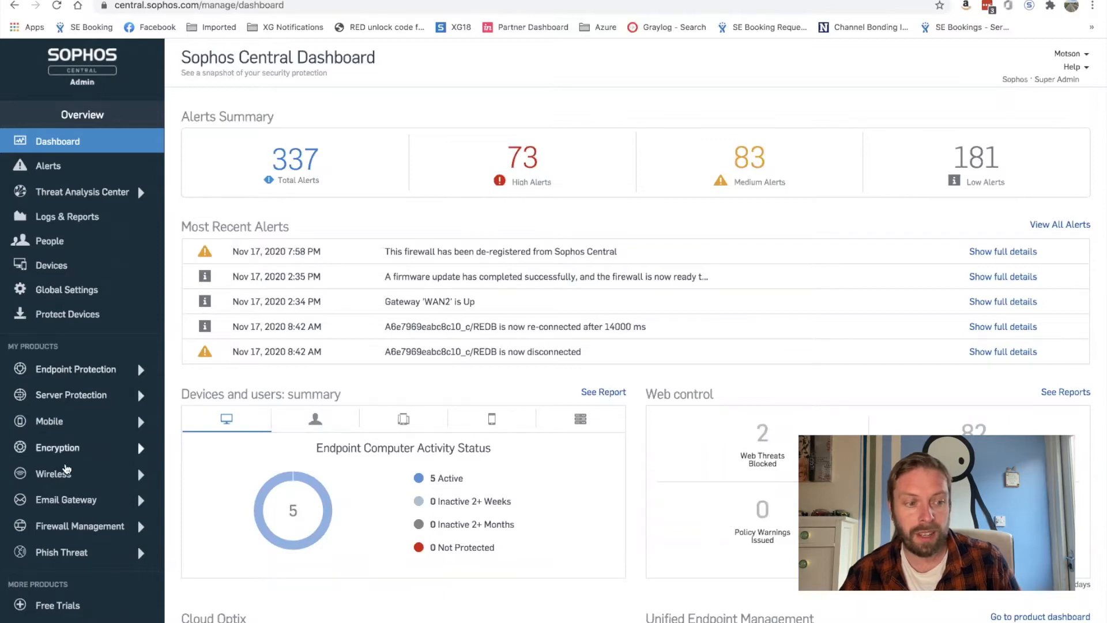
# Show the managed firewalls list under Firewall Management in Sophos Central
pyautogui.click(98, 531)
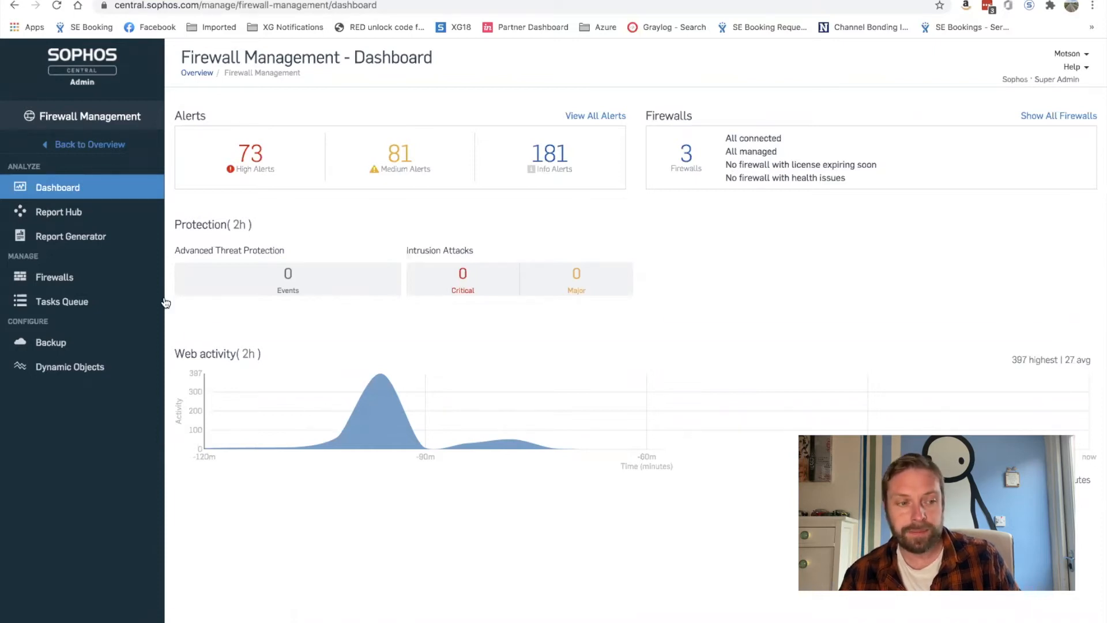
pyautogui.click(60, 280)
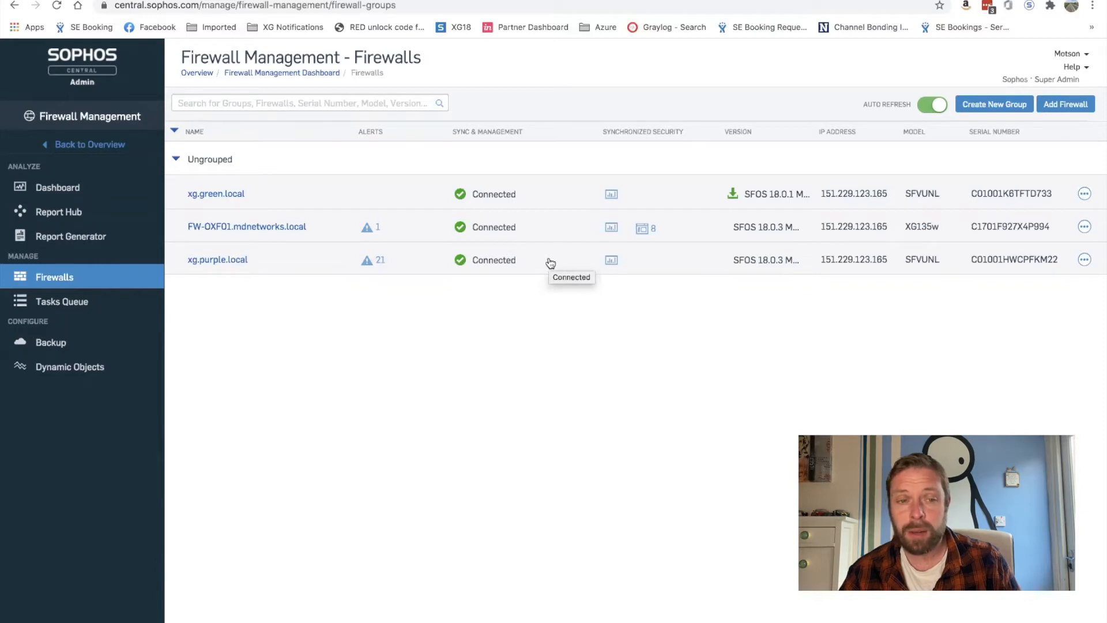
# Preview the Add Firewall option for a new, unconfigured firewall, then cancel it
pyautogui.click(1051, 104)
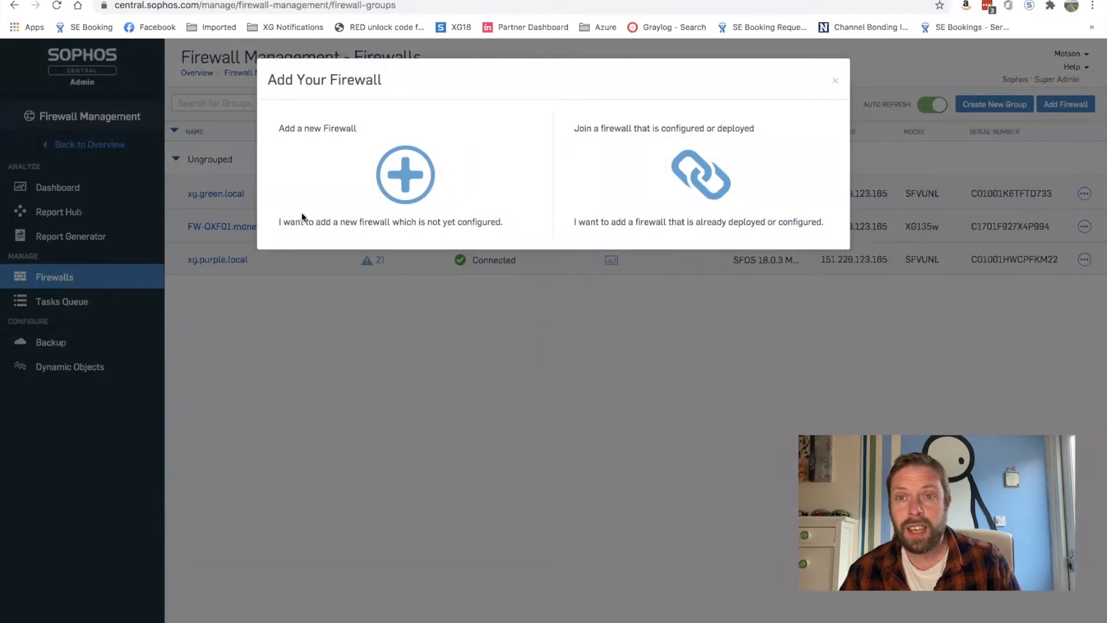
pyautogui.click(421, 198)
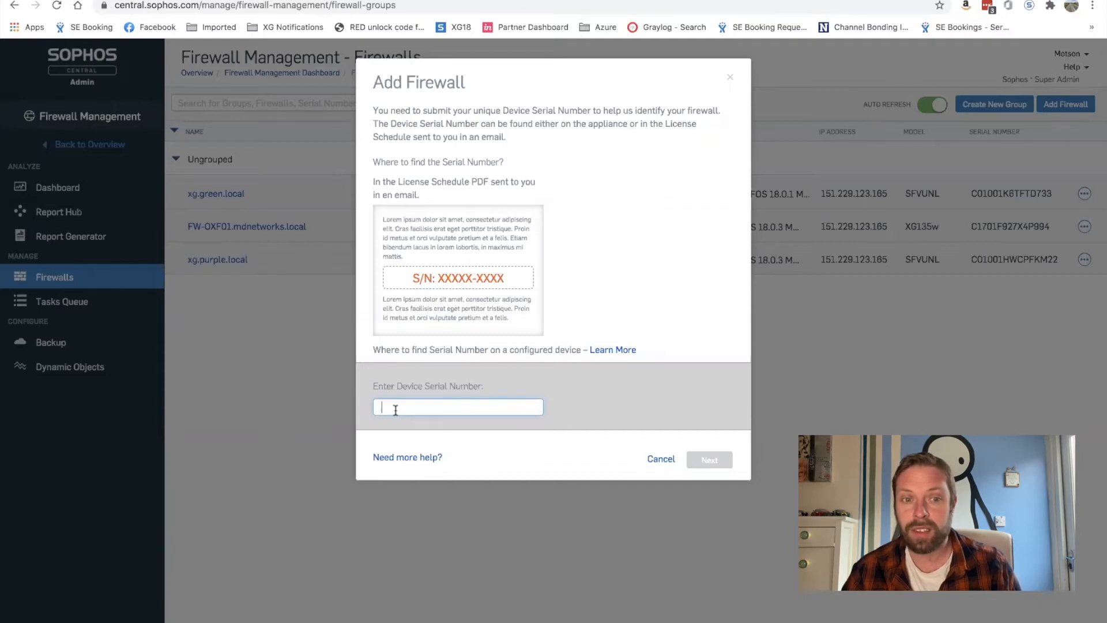
pyautogui.click(660, 461)
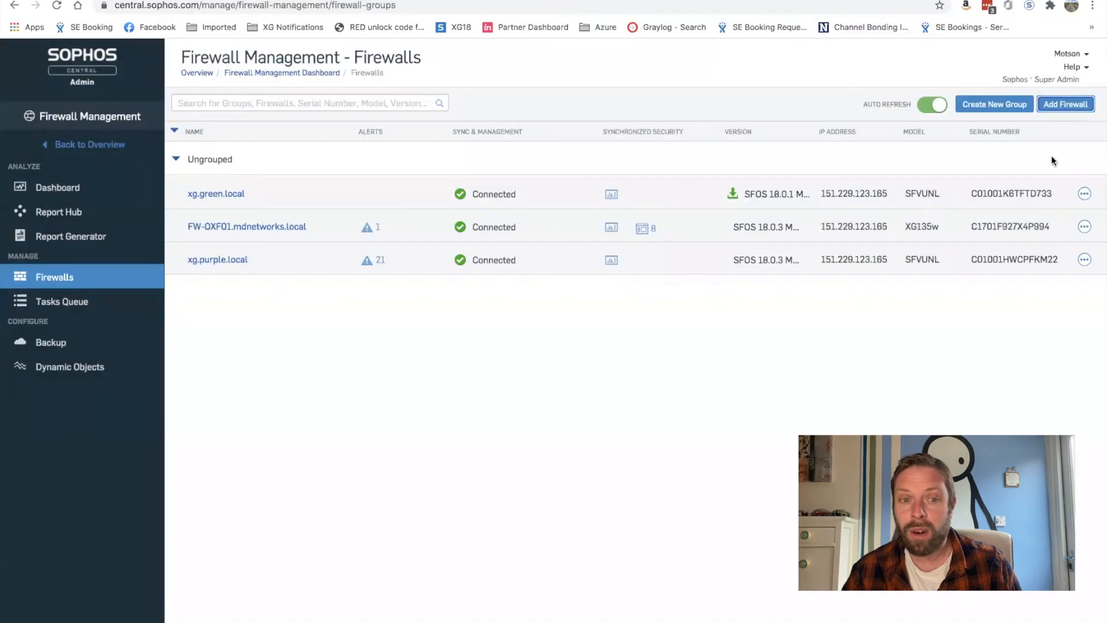
# Preview joining an already deployed firewall, cancel it, and switch to the XG Firewall console
pyautogui.click(1065, 102)
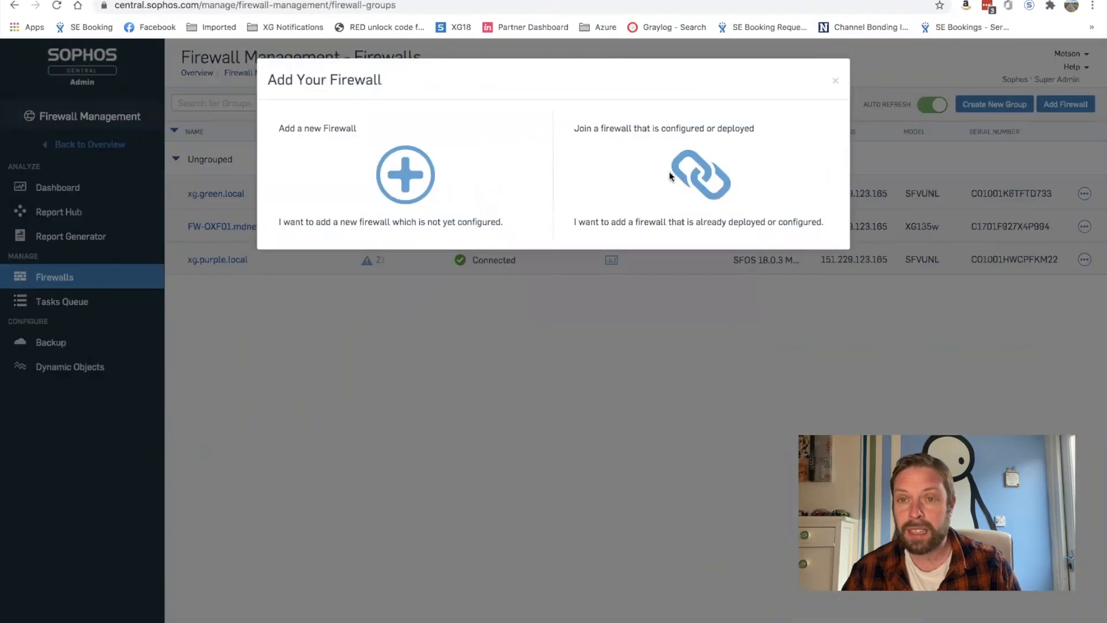
pyautogui.click(702, 165)
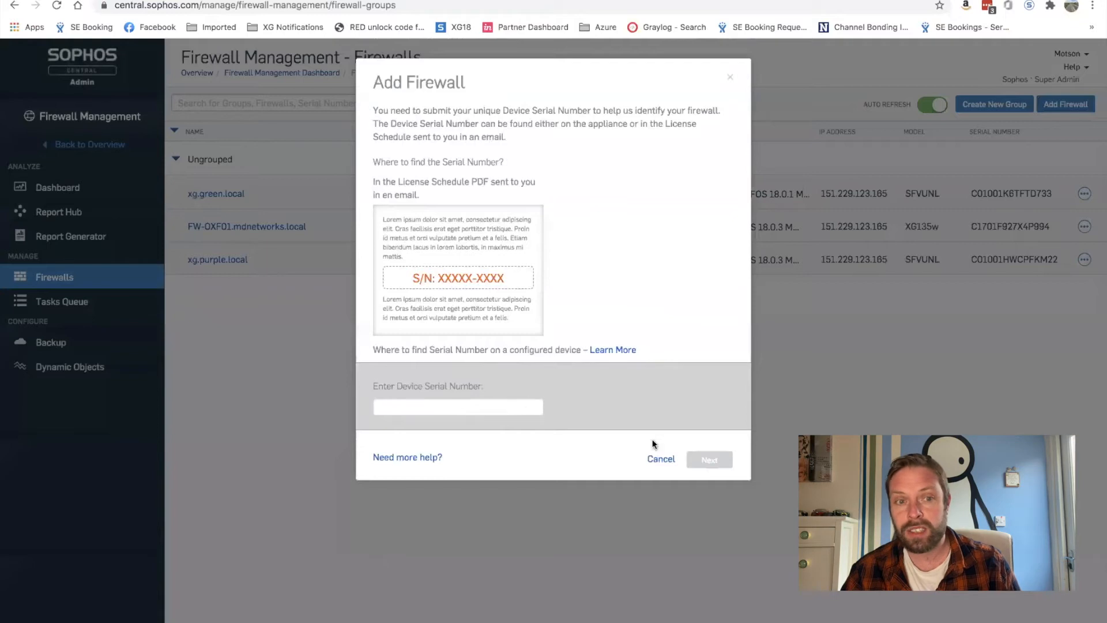
pyautogui.click(653, 461)
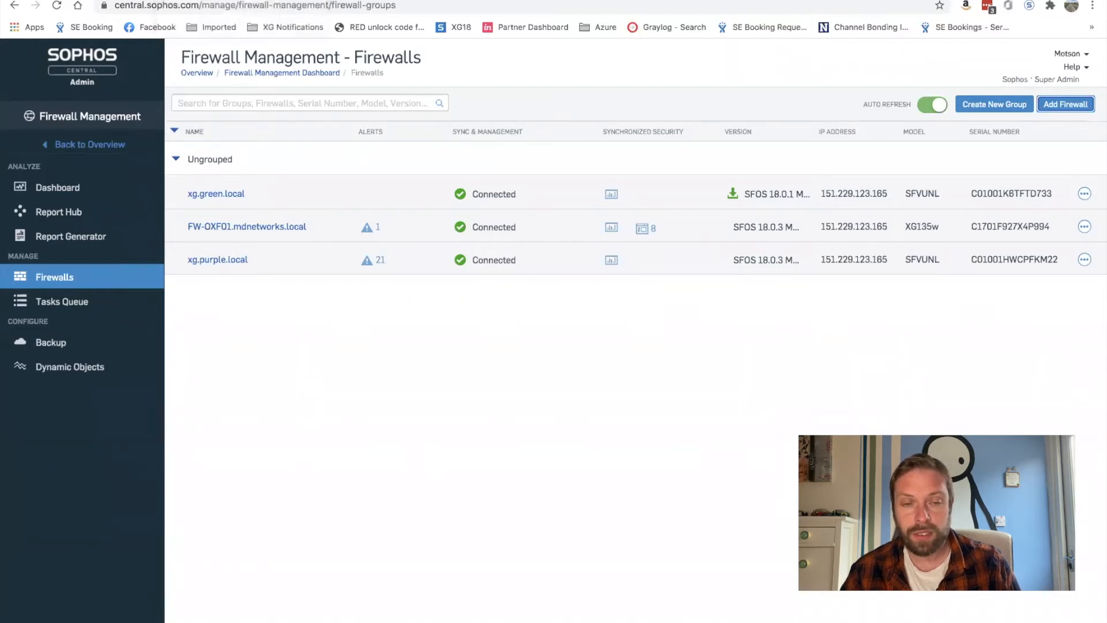
pyautogui.click(213, 1)
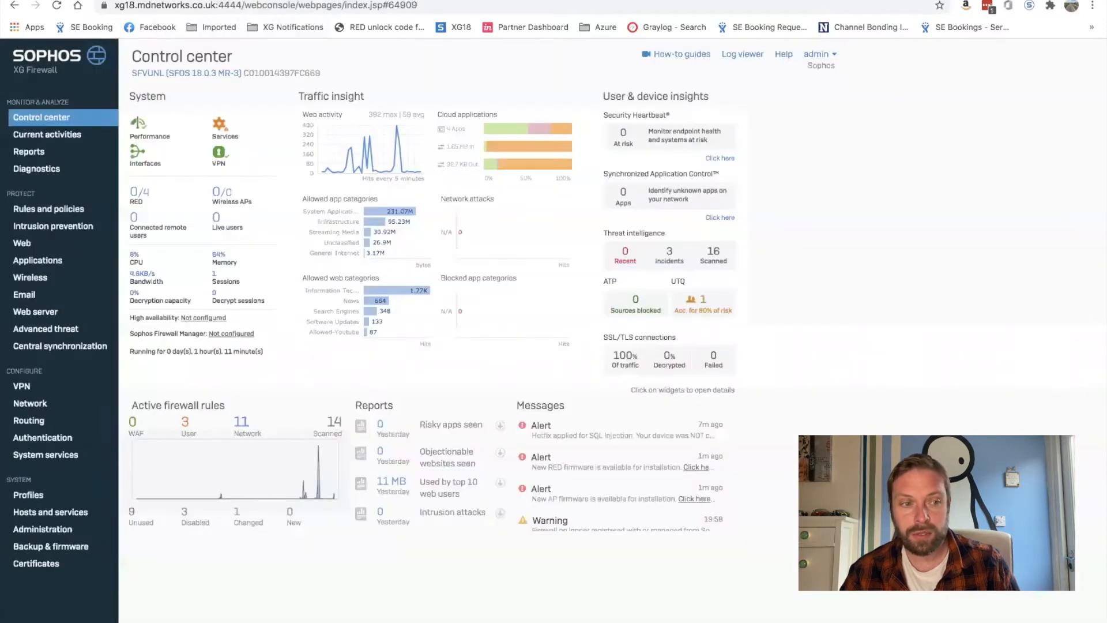
# Register the XG Firewall with Sophos Central using the Central account e-mail and password
pyautogui.click(50, 350)
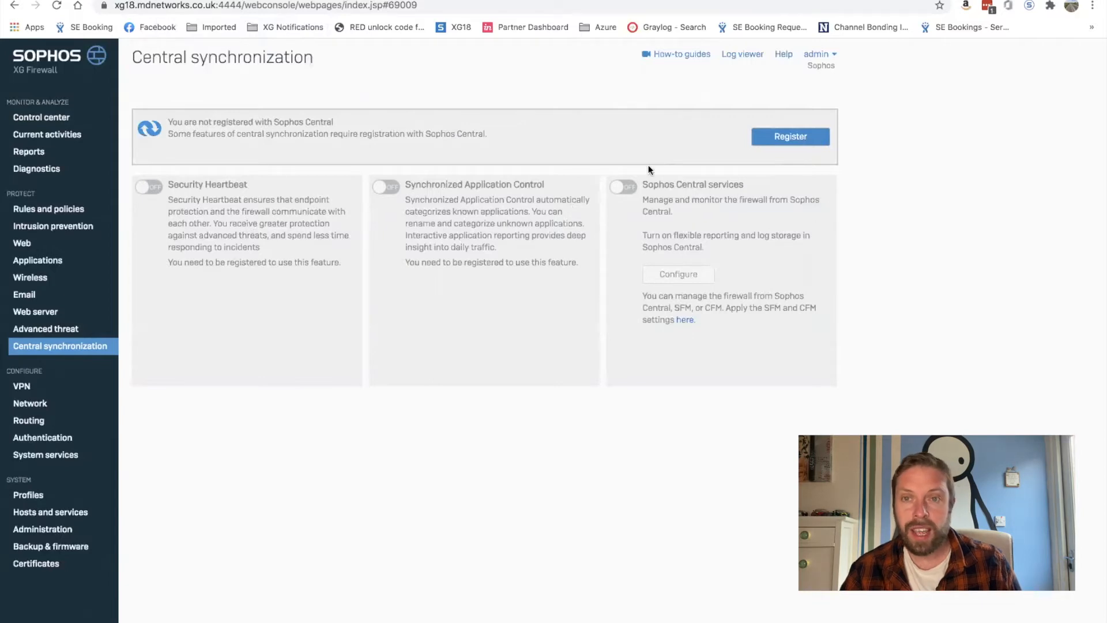
pyautogui.click(804, 136)
pyautogui.click(486, 354)
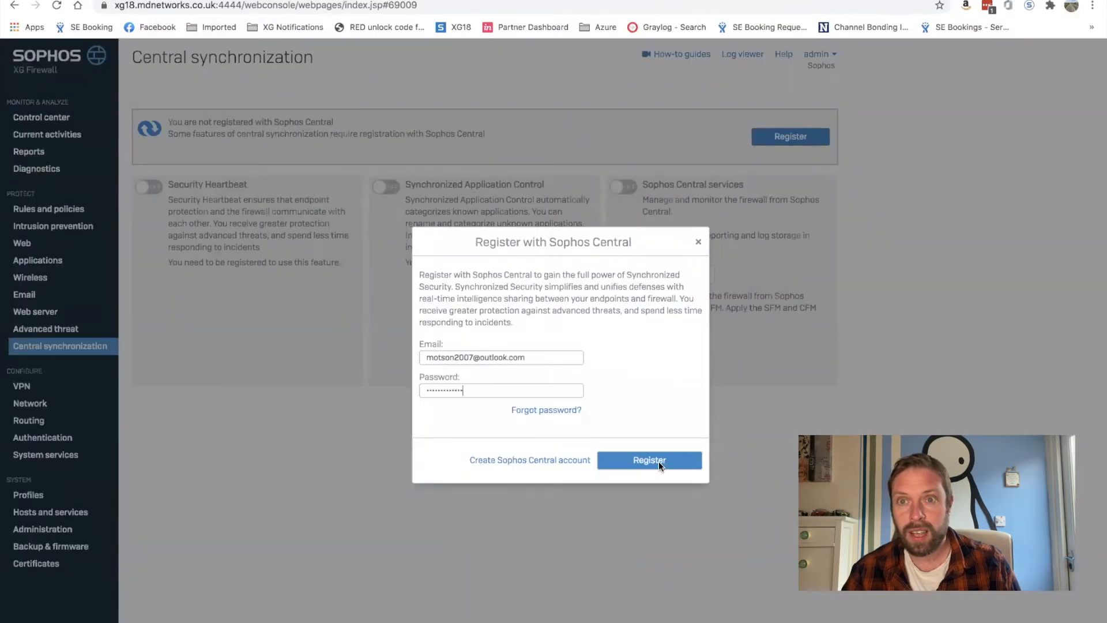
pyautogui.click(659, 462)
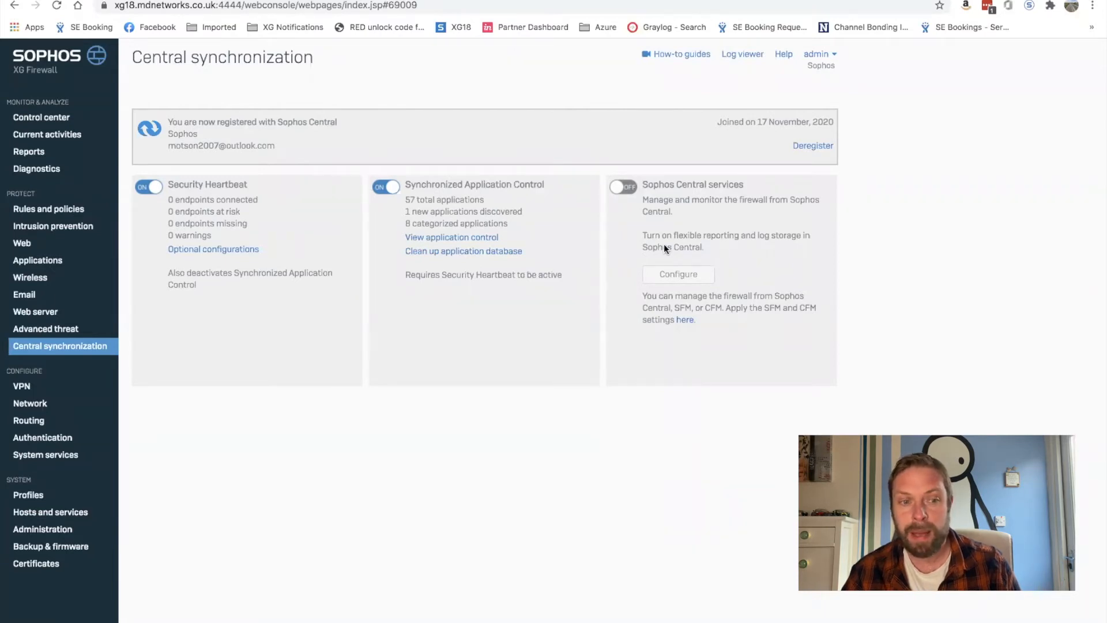
# Enable Sophos Central services for reporting and management, apply them, and return to Sophos Central
pyautogui.click(628, 189)
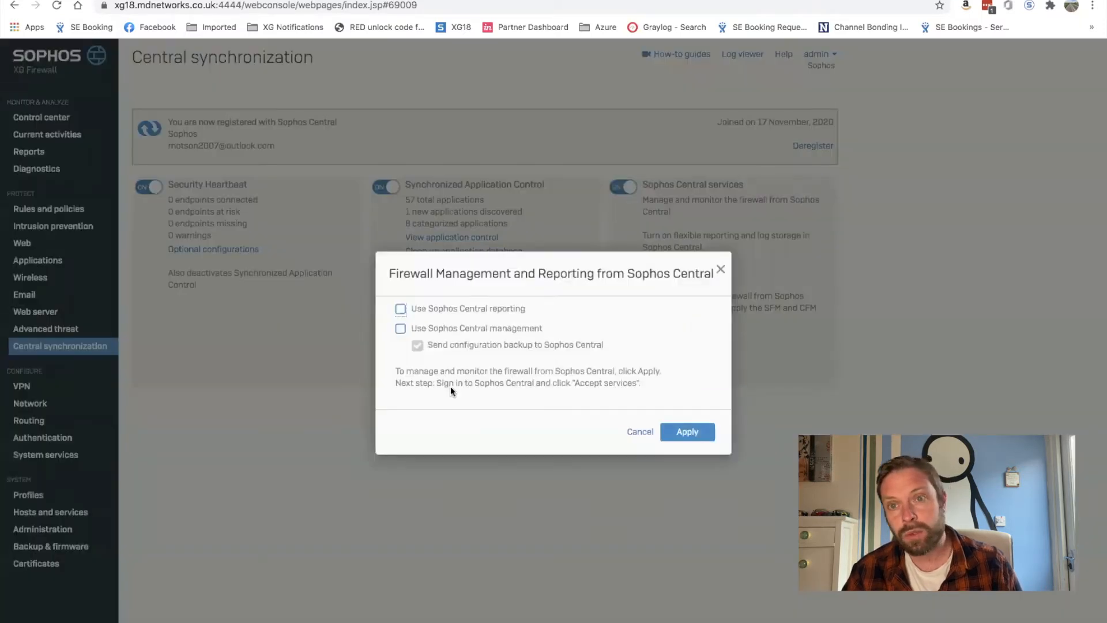
pyautogui.click(401, 310)
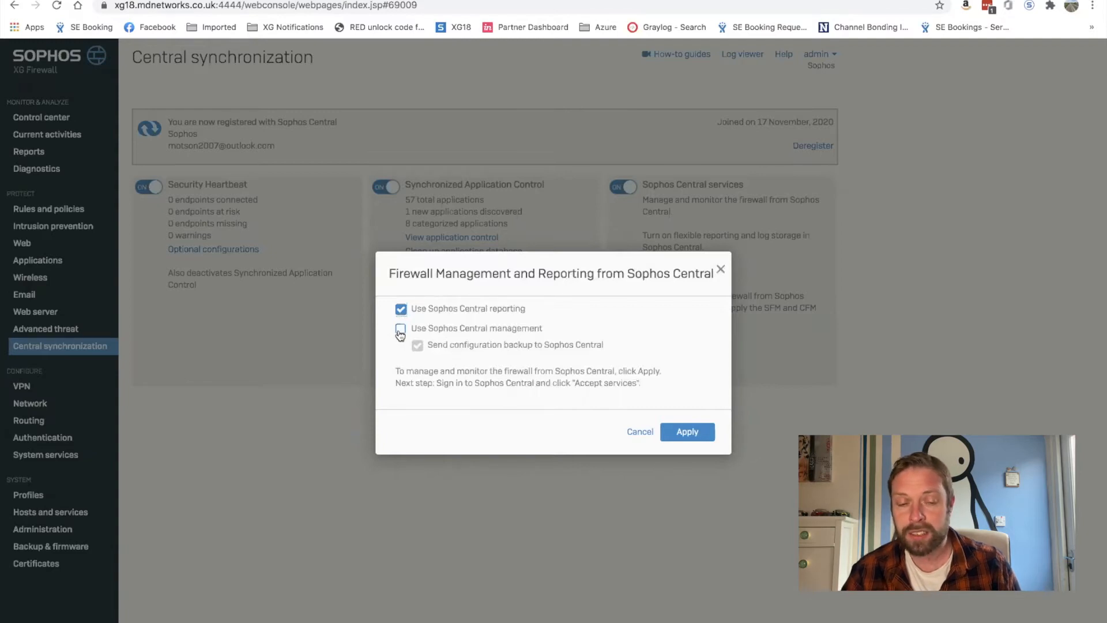
pyautogui.click(400, 330)
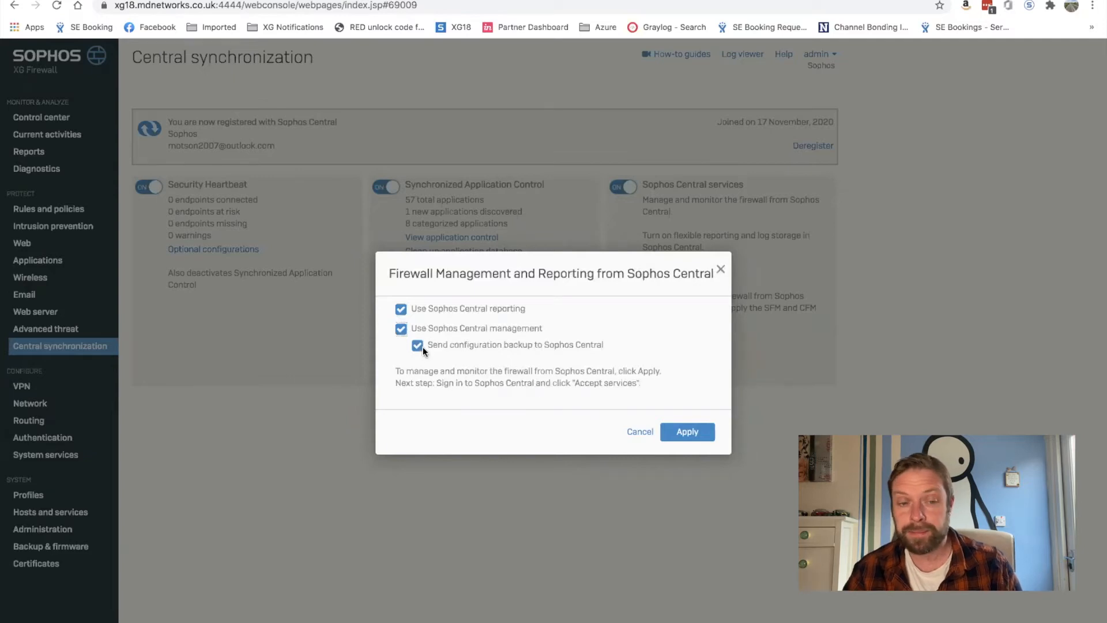
pyautogui.click(688, 432)
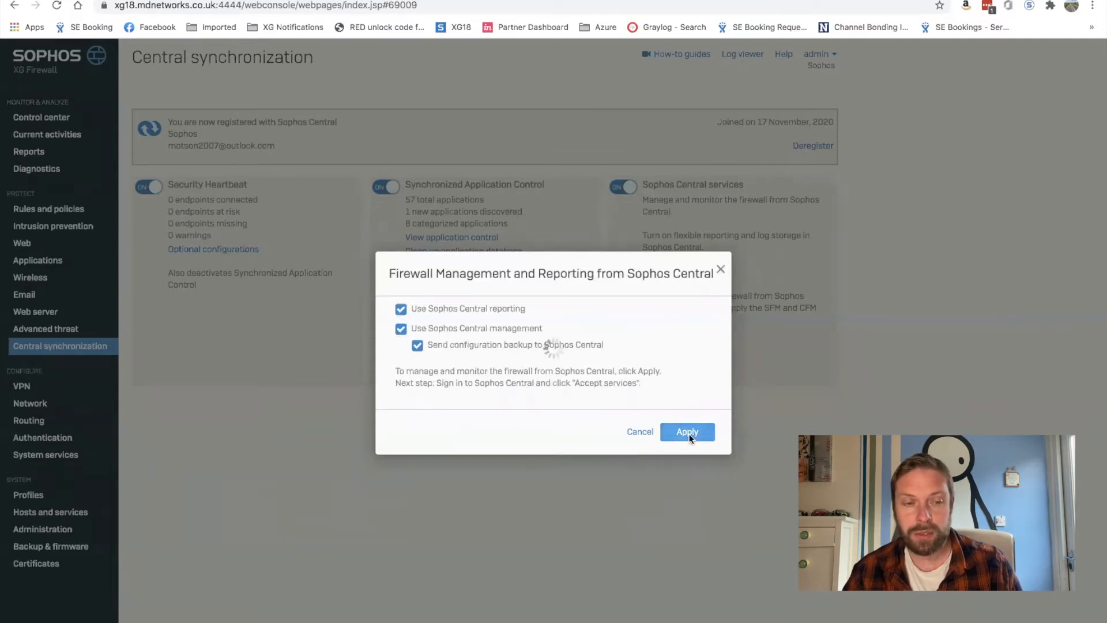
pyautogui.click(75, 1)
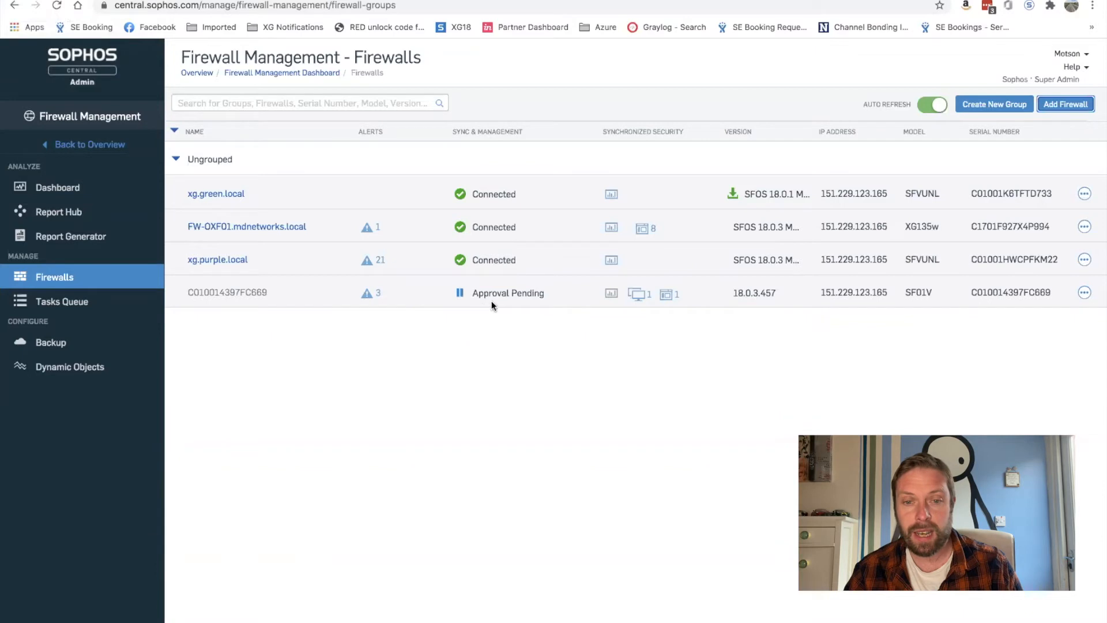
# Accept services for the pending xg18.mdnetworks.local firewall and start a new firewall group
pyautogui.click(461, 294)
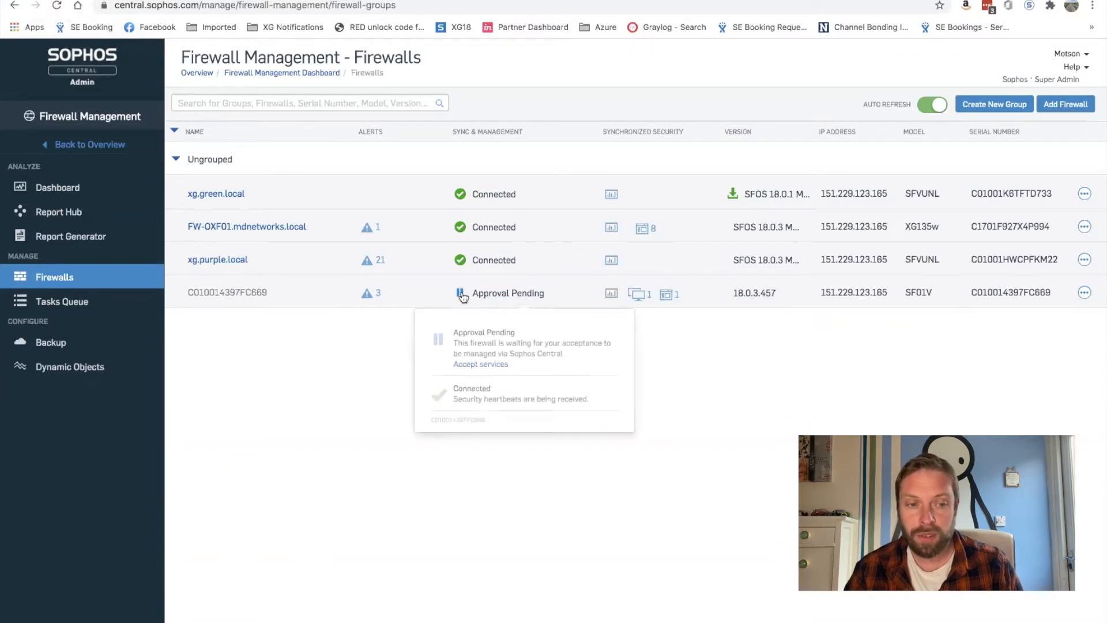
pyautogui.click(471, 367)
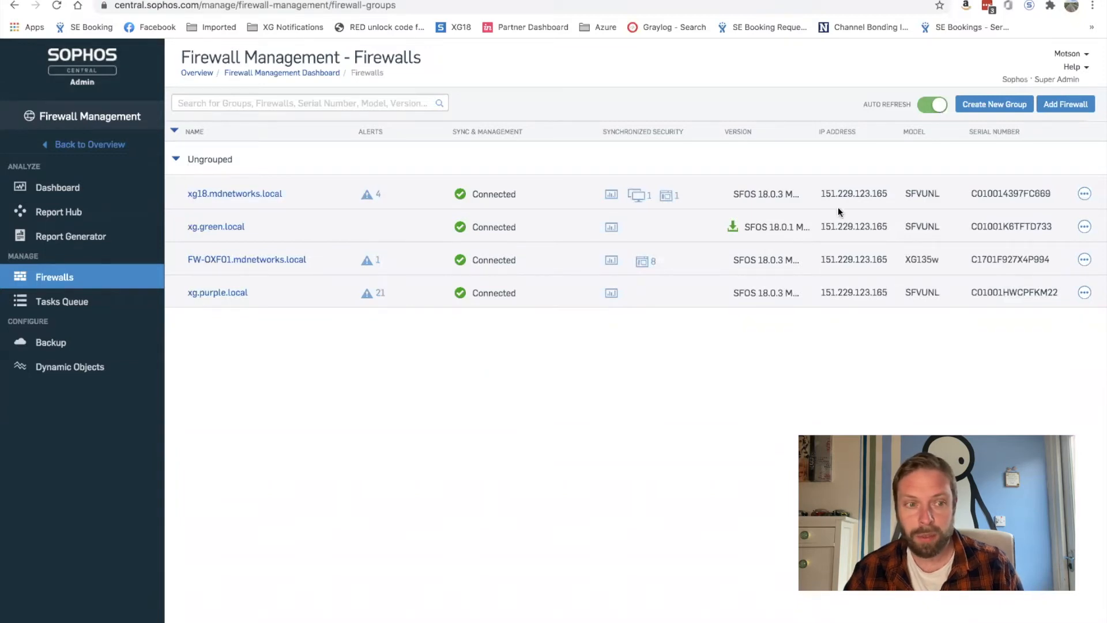
pyautogui.click(993, 108)
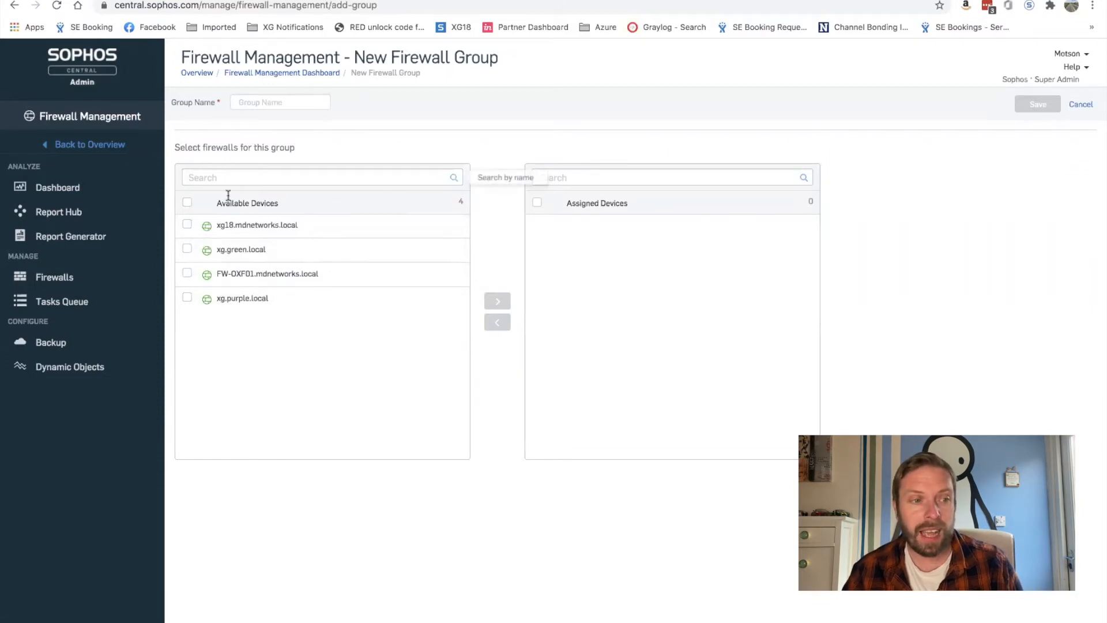
# Save a firewall group 'Leeds' containing xg.green.local and FW-OXF01.mdnetworks.local
pyautogui.click(262, 104)
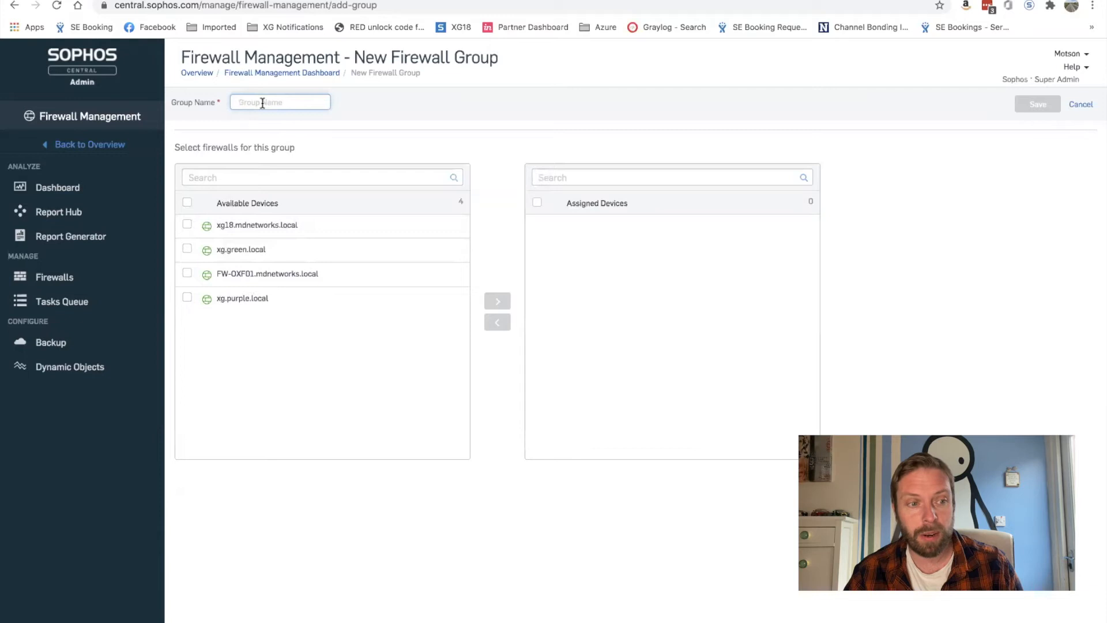
pyautogui.write('Leeds')
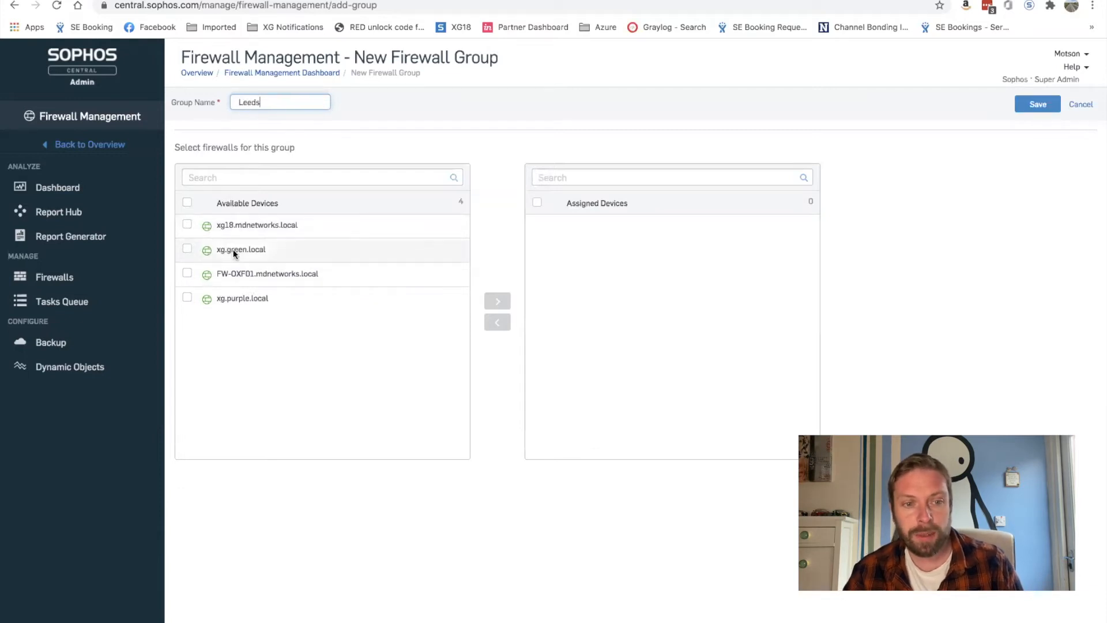
pyautogui.click(187, 275)
pyautogui.click(187, 249)
pyautogui.click(493, 300)
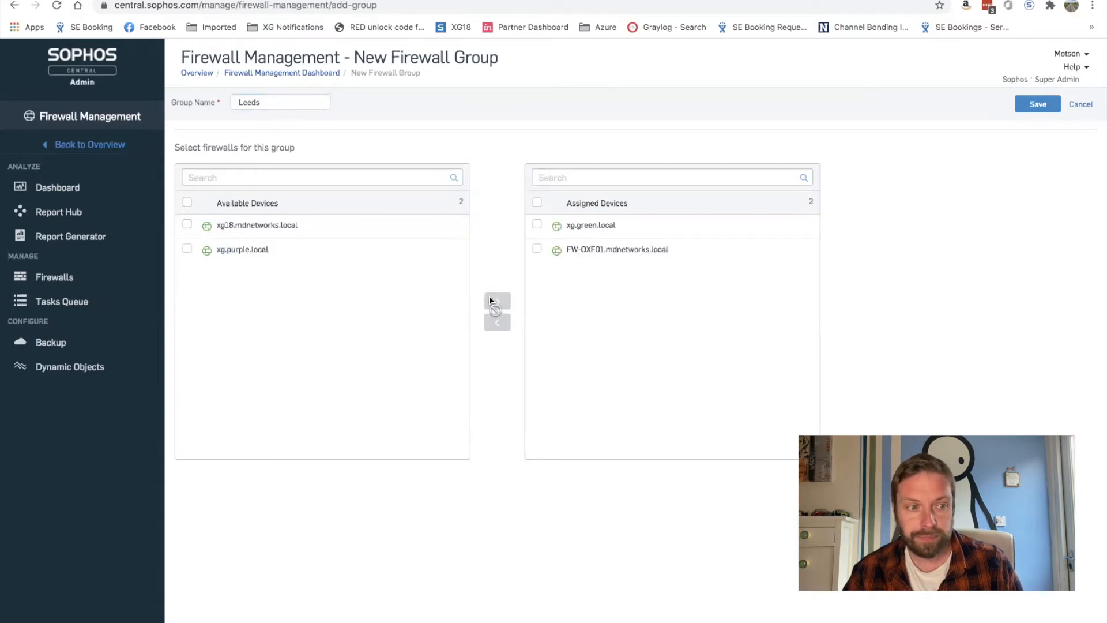
pyautogui.click(1035, 108)
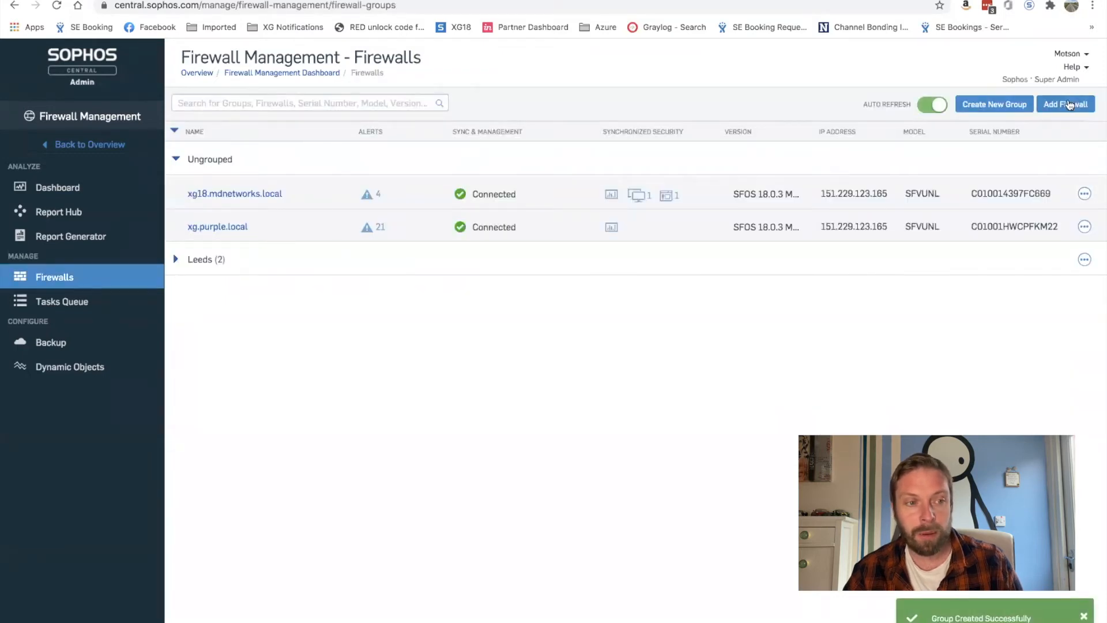
pyautogui.click(1022, 107)
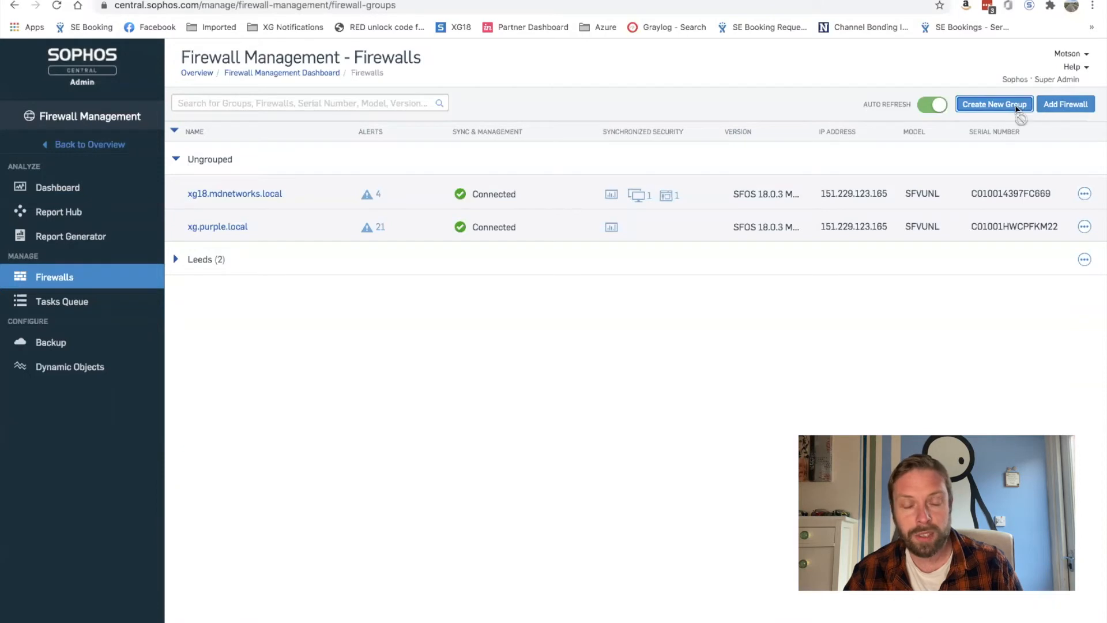
# Save group 'Birmingham' with xg18.mdnetworks.local and xg.purple.local, then expand it
pyautogui.click(270, 109)
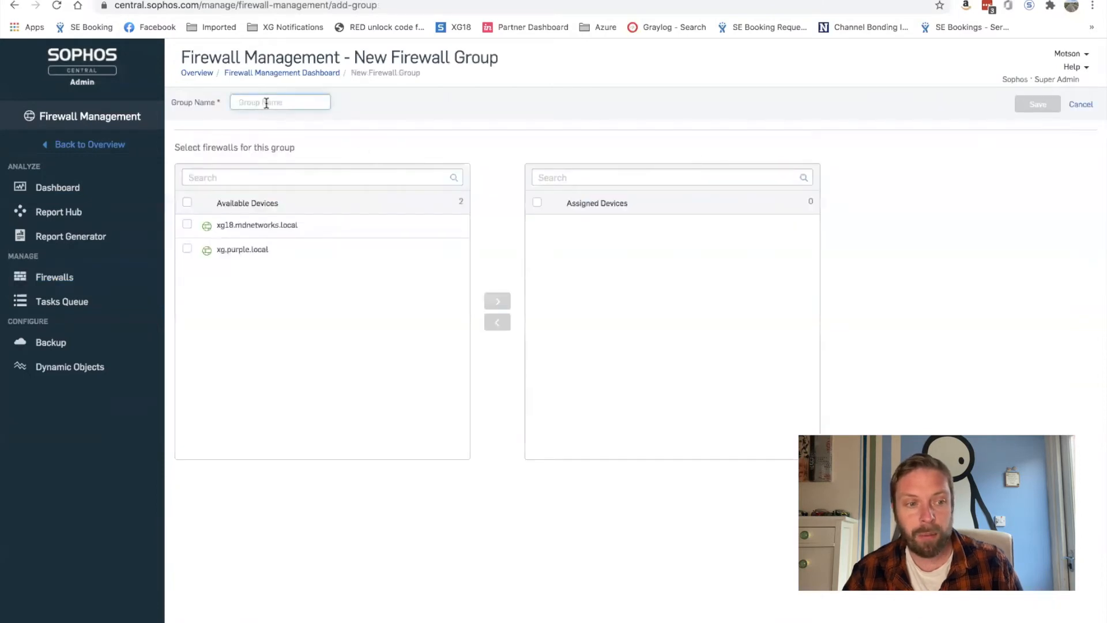
pyautogui.write('Birmingham')
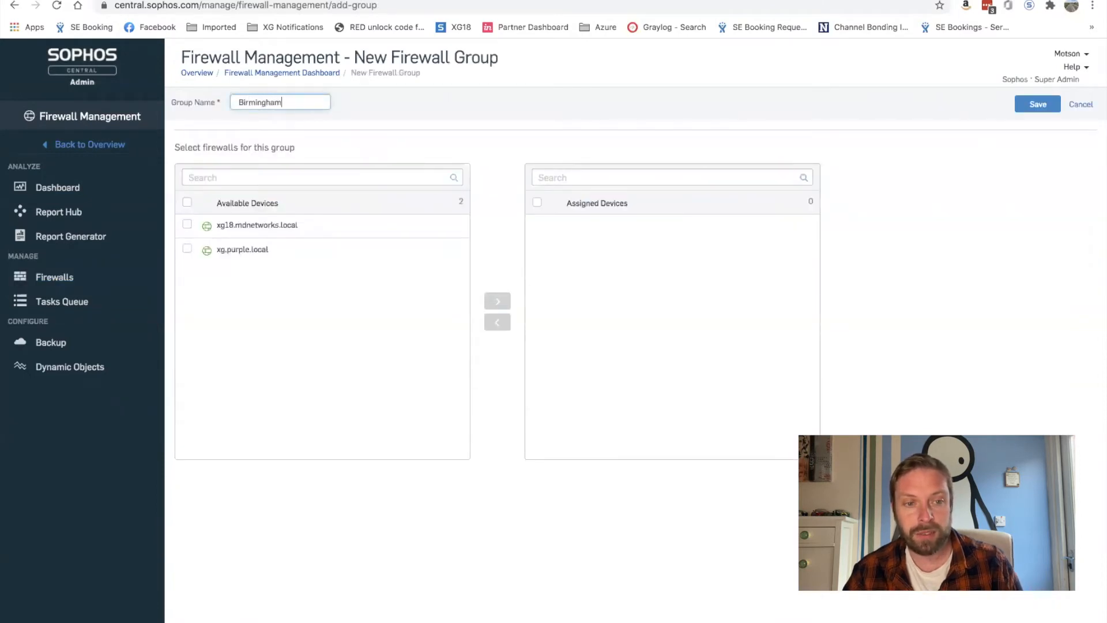
pyautogui.click(190, 229)
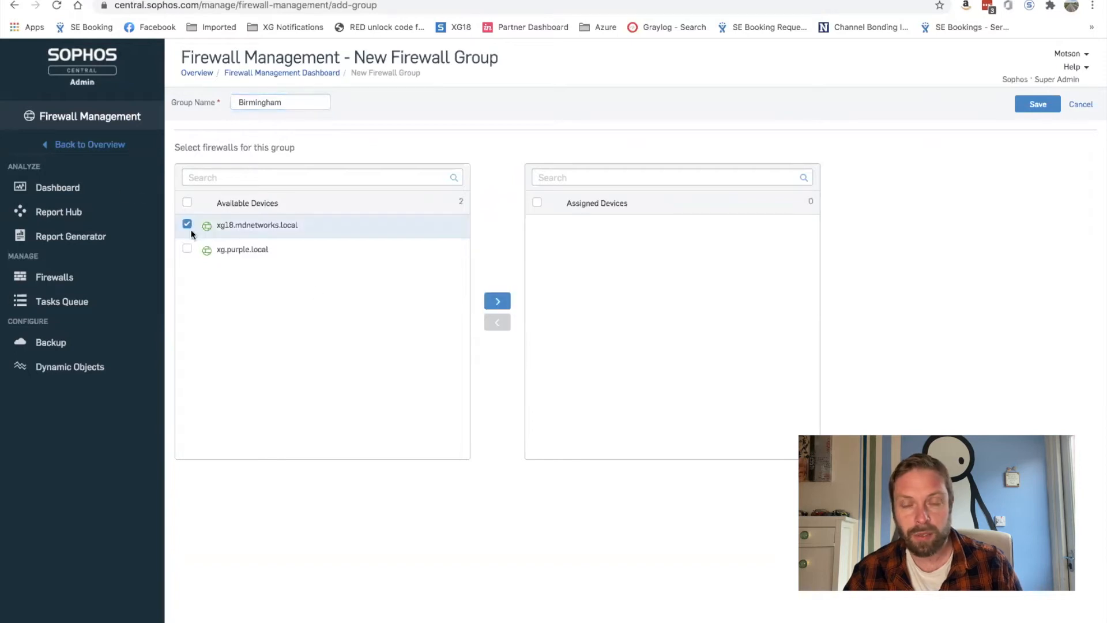
pyautogui.click(187, 250)
pyautogui.click(496, 303)
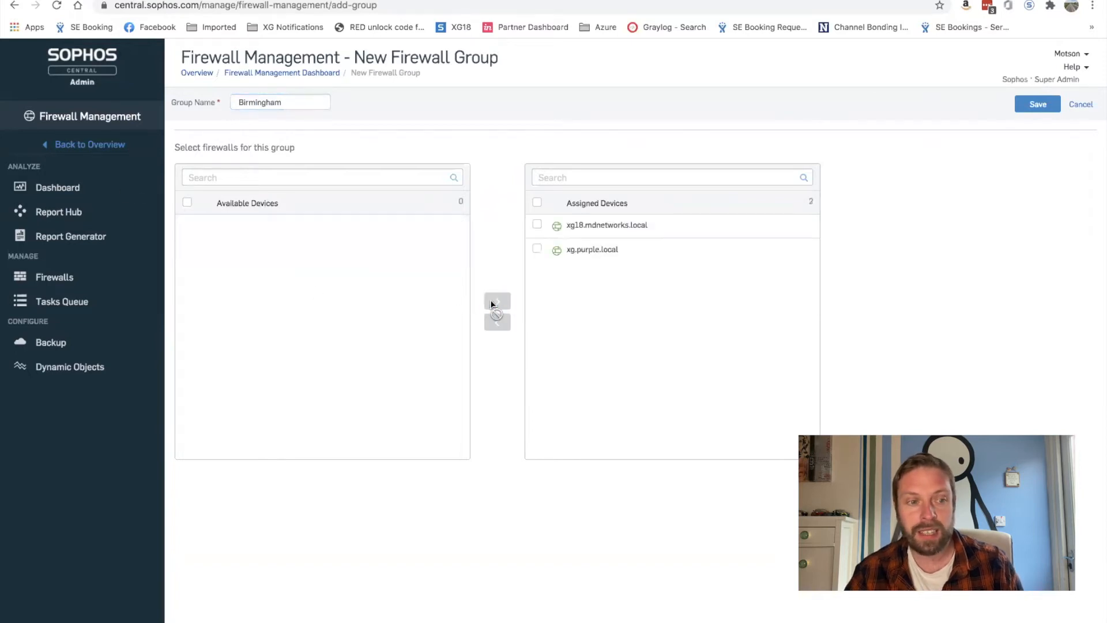
pyautogui.click(1030, 104)
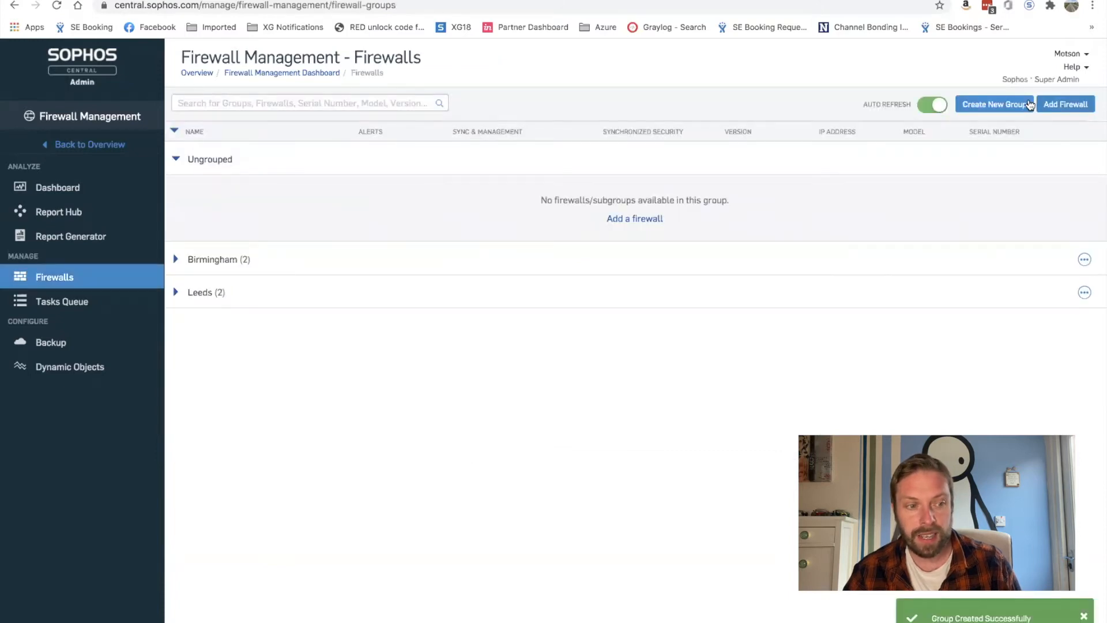
pyautogui.click(176, 260)
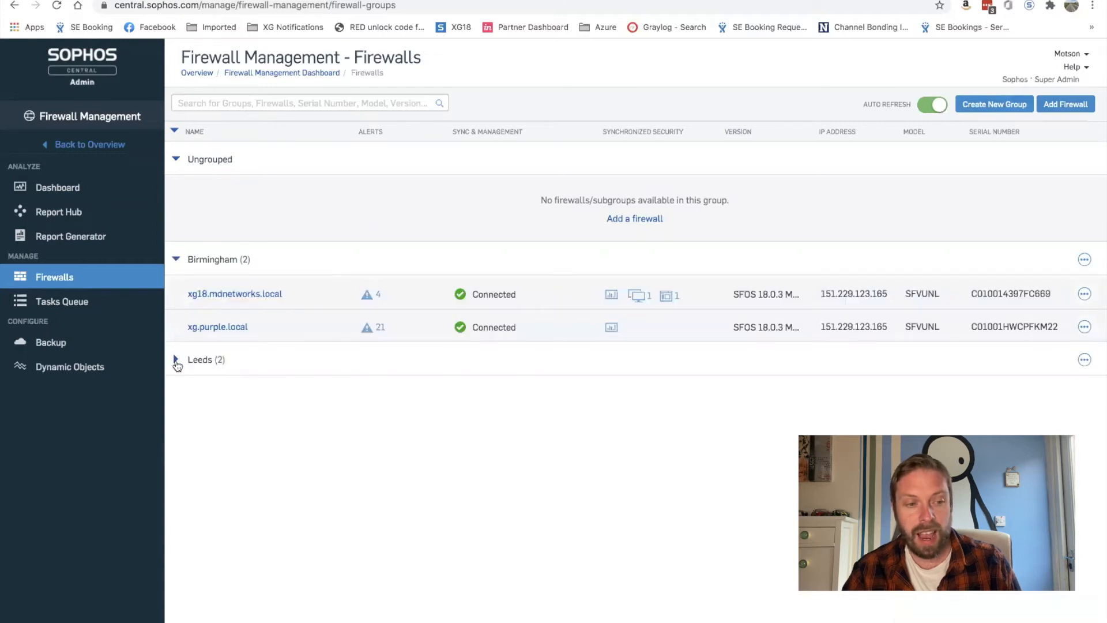
# Expand the Leeds group and open Manage Policy for the Birmingham group
pyautogui.click(176, 360)
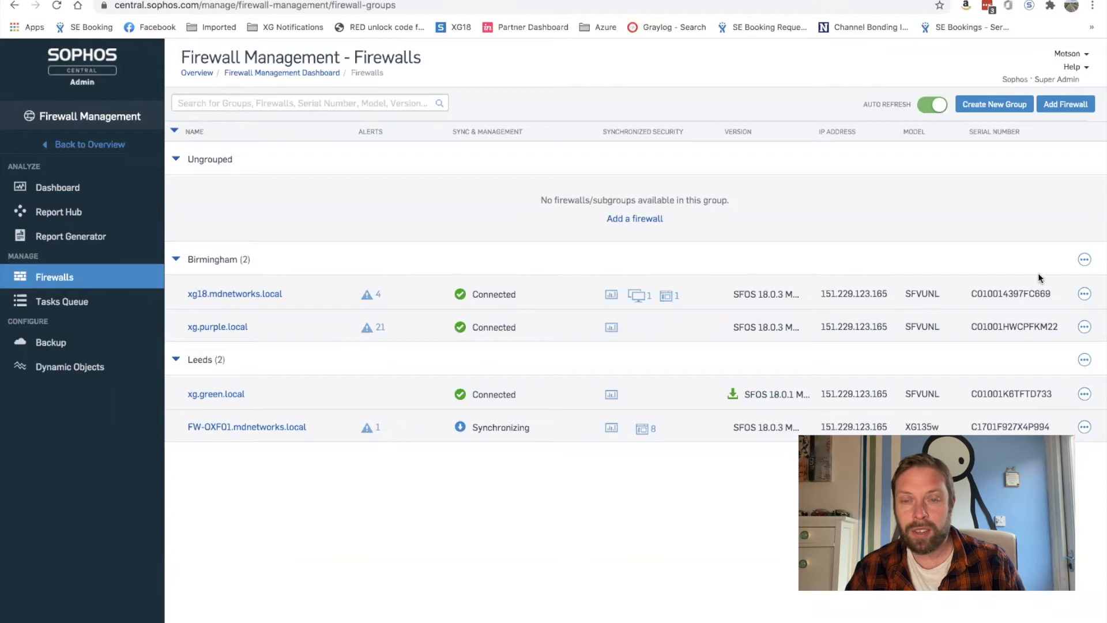
pyautogui.click(1084, 259)
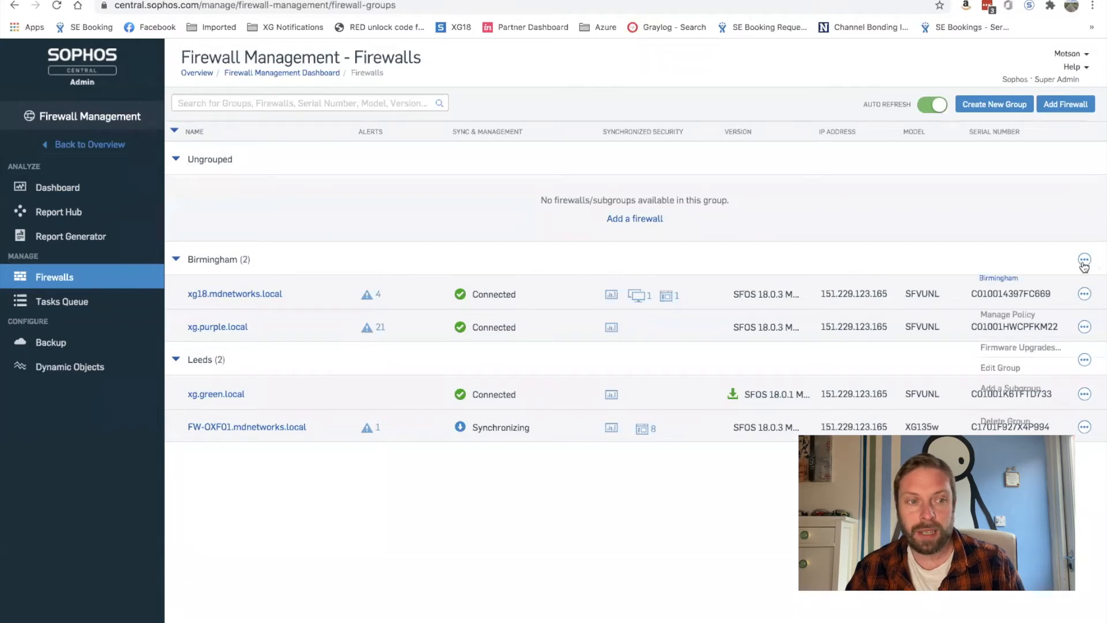
pyautogui.click(1011, 314)
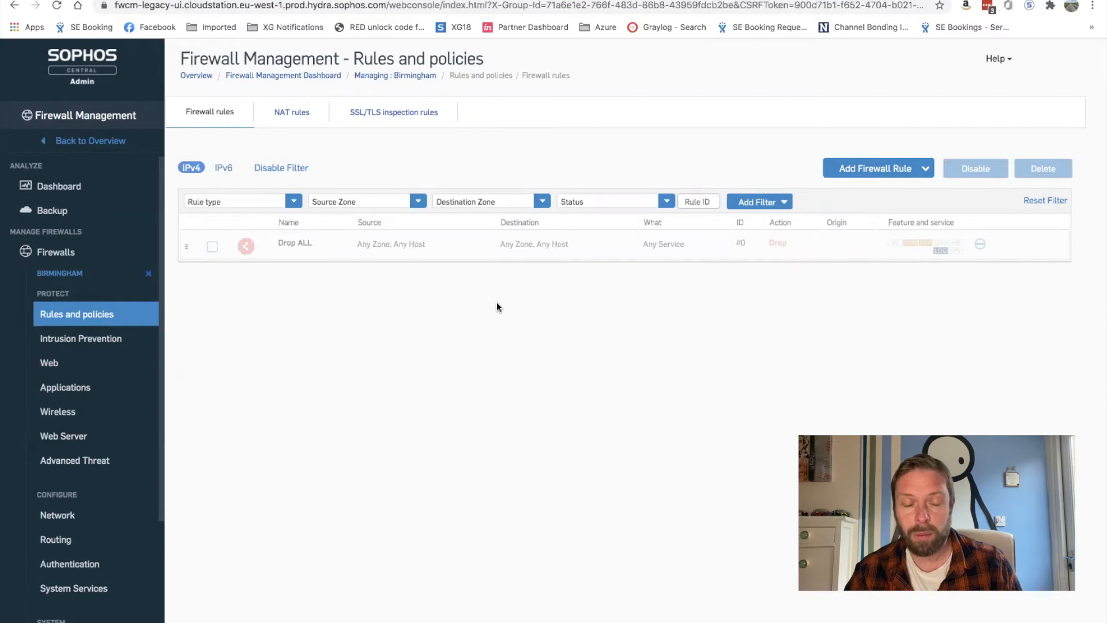
# Start a new Birmingham firewall rule named 'Outbound Internet' with LAN as its source zone
pyautogui.click(895, 169)
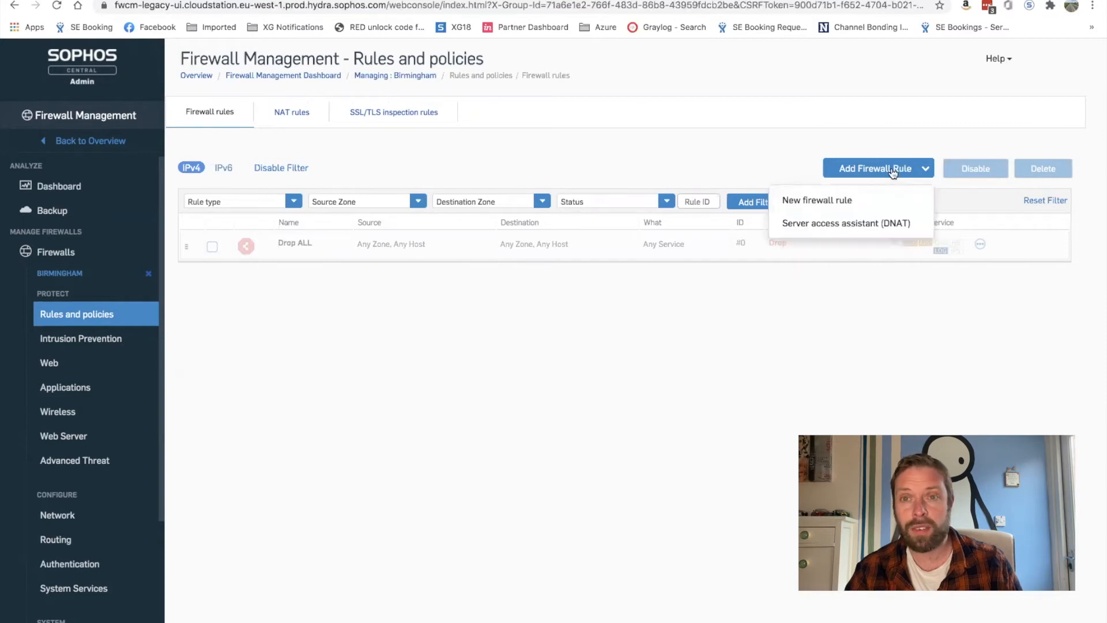
pyautogui.click(823, 202)
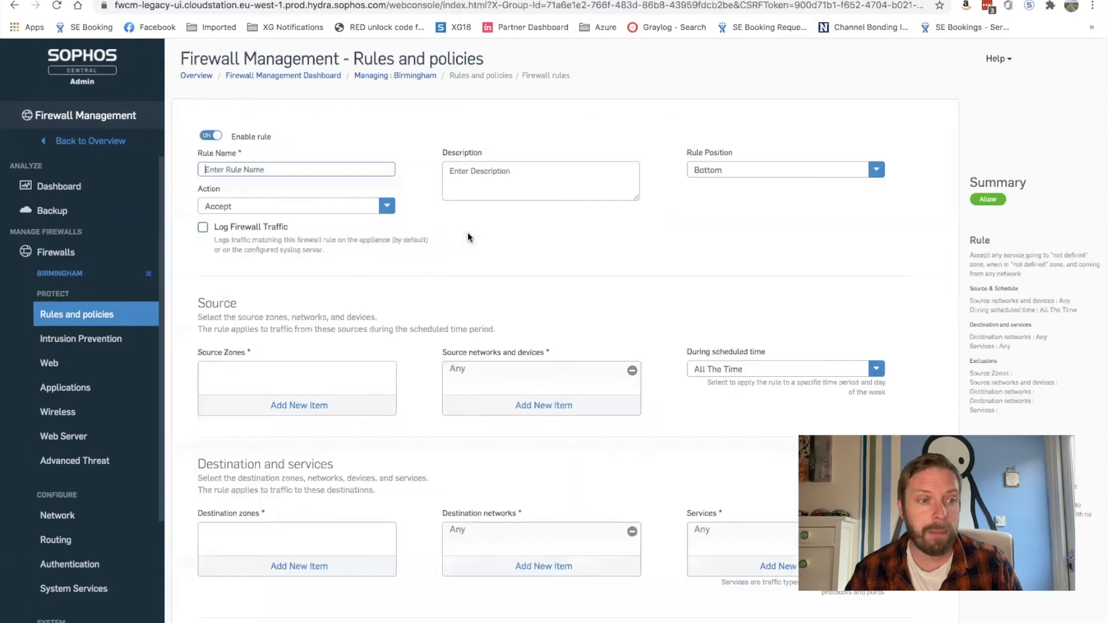
pyautogui.write('Out')
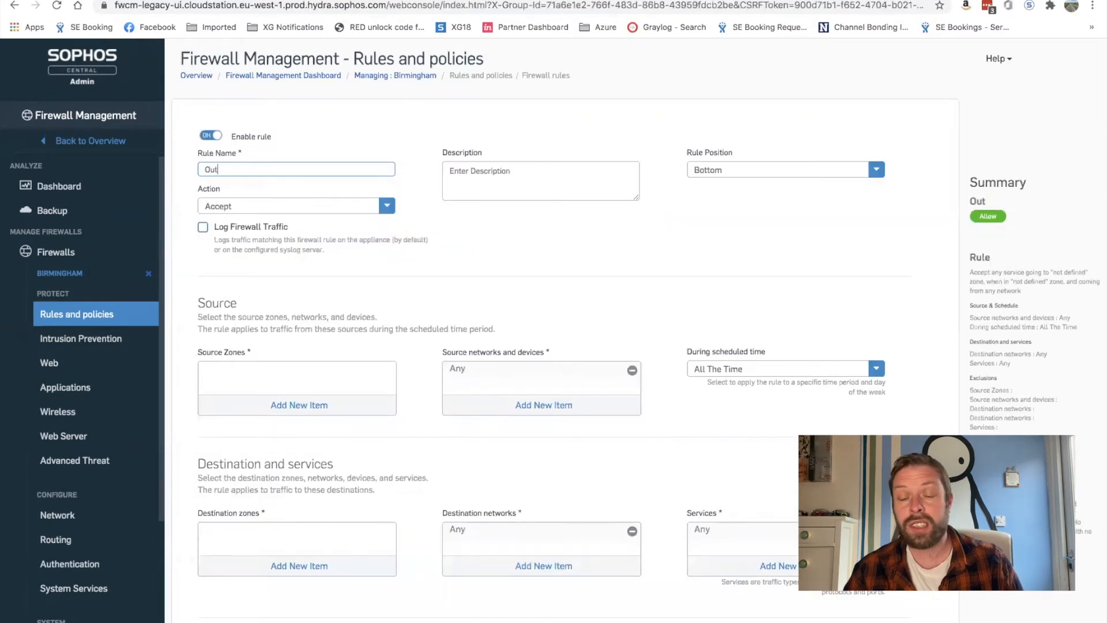
pyautogui.write('bound Internet')
pyautogui.click(283, 405)
pyautogui.click(210, 437)
pyautogui.click(272, 519)
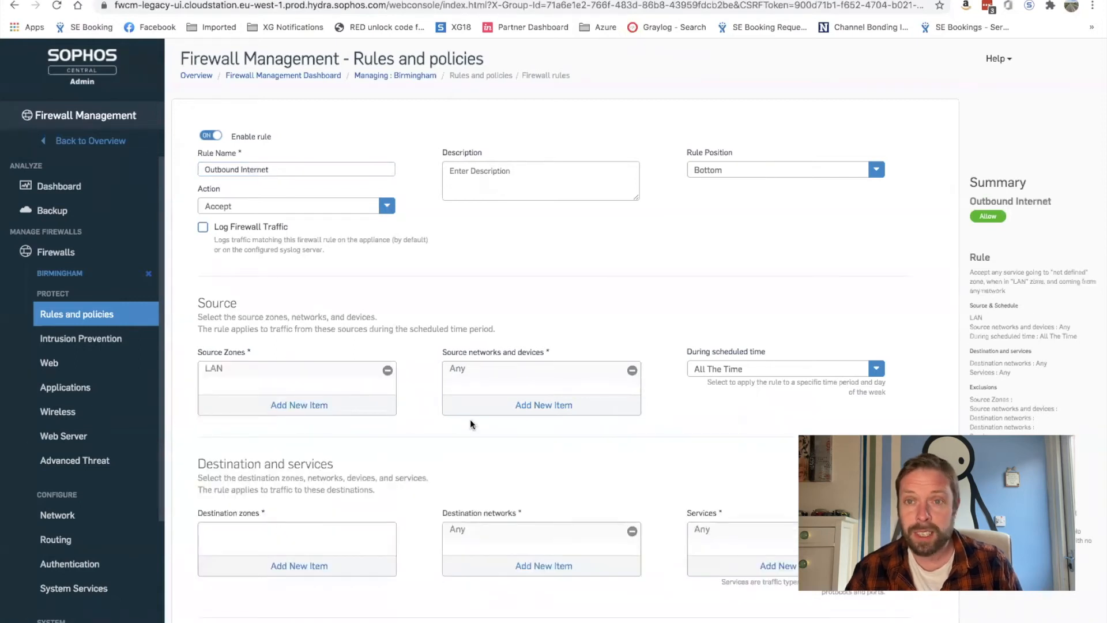
pyautogui.click(514, 405)
# Create network object 'Internal' for 172.16.18.0/24 and set it as the rule's source network
pyautogui.click(455, 442)
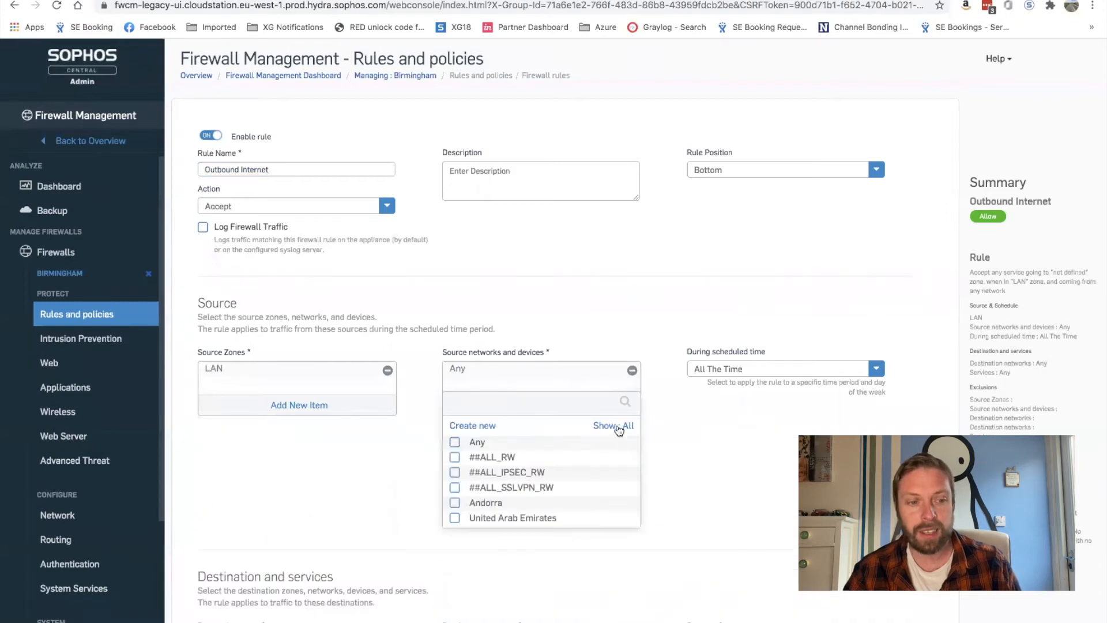
pyautogui.click(617, 426)
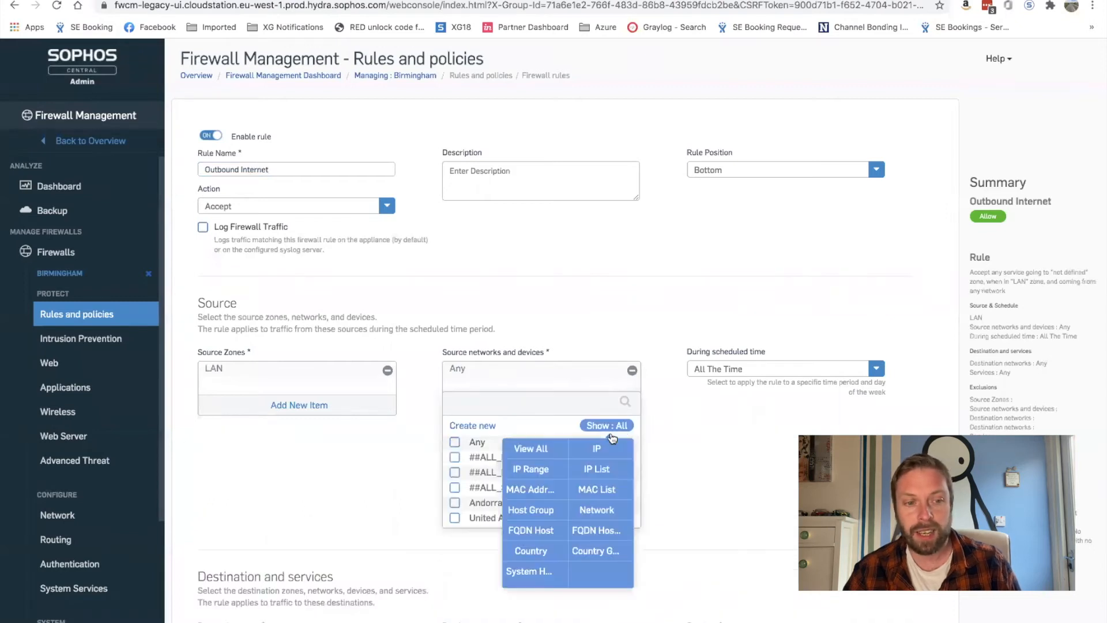
pyautogui.click(586, 509)
pyautogui.click(478, 425)
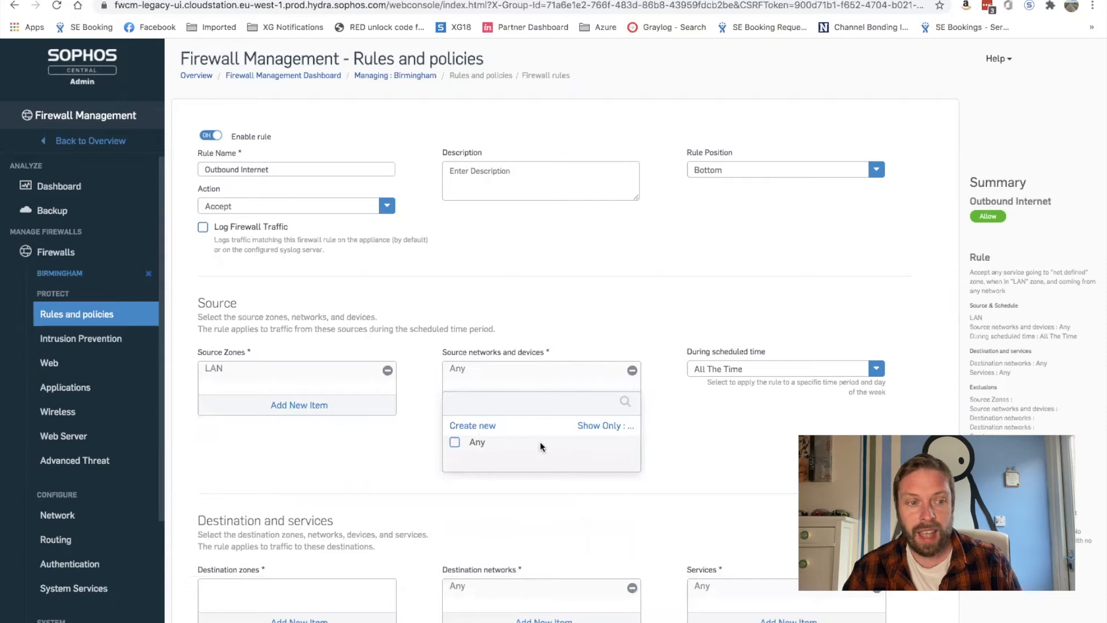
pyautogui.write('l')
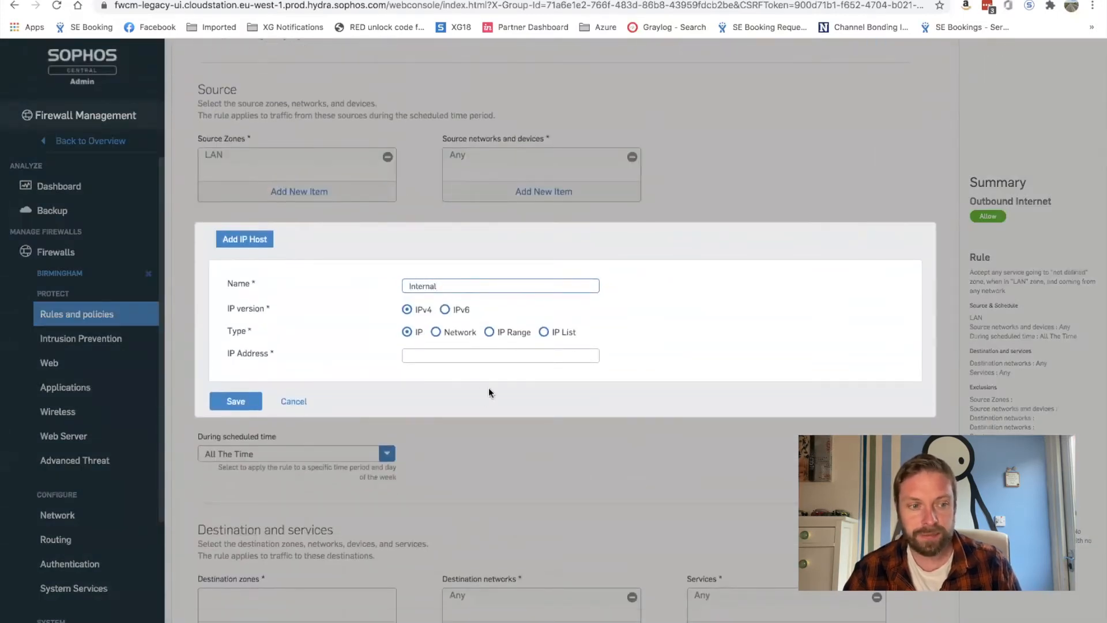
pyautogui.click(435, 334)
pyautogui.click(432, 355)
pyautogui.write('1')
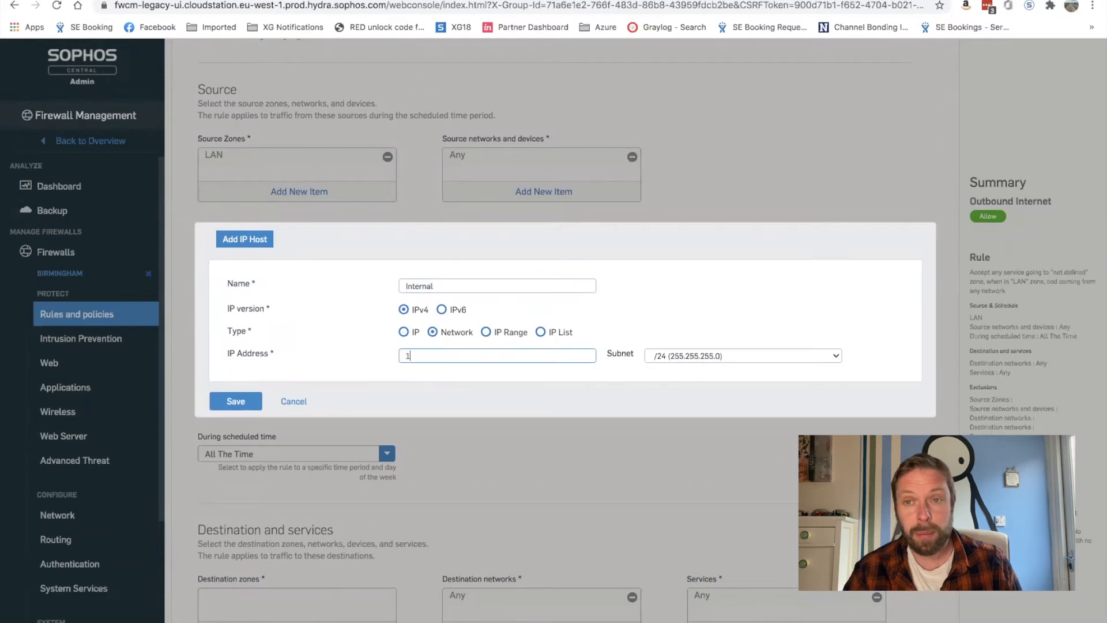
pyautogui.write('72.16.1')
pyautogui.write('8.09')
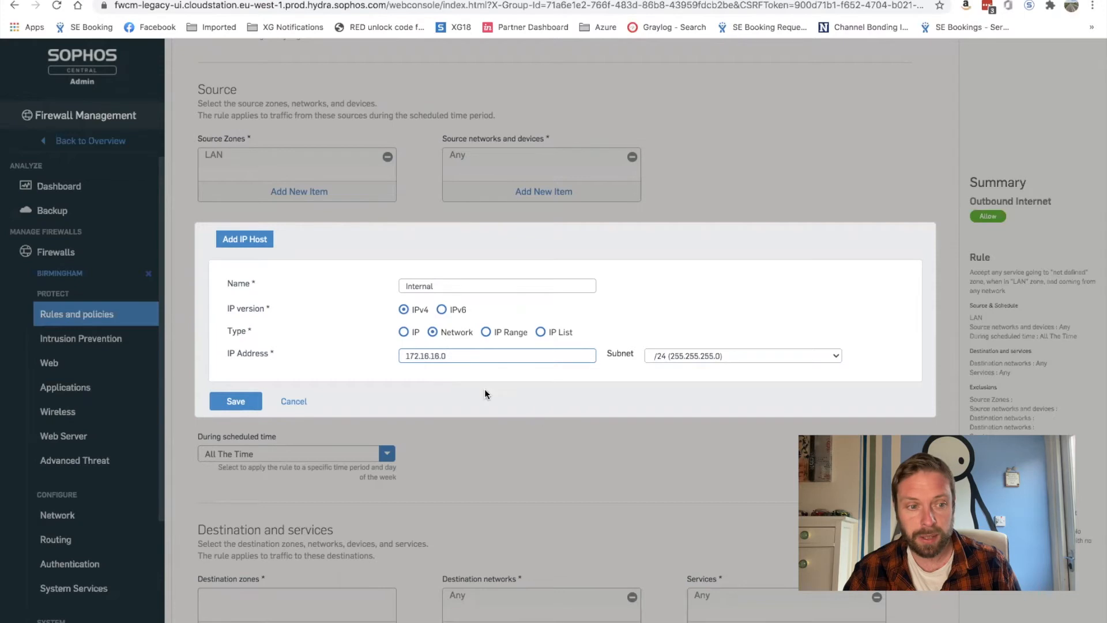
pyautogui.click(244, 399)
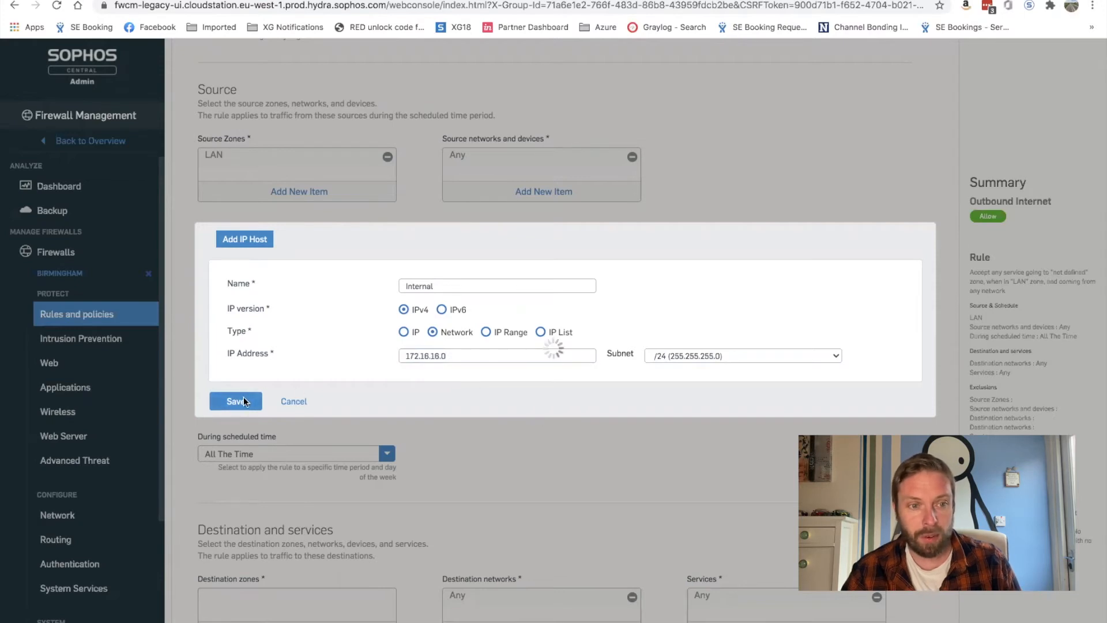
pyautogui.click(313, 350)
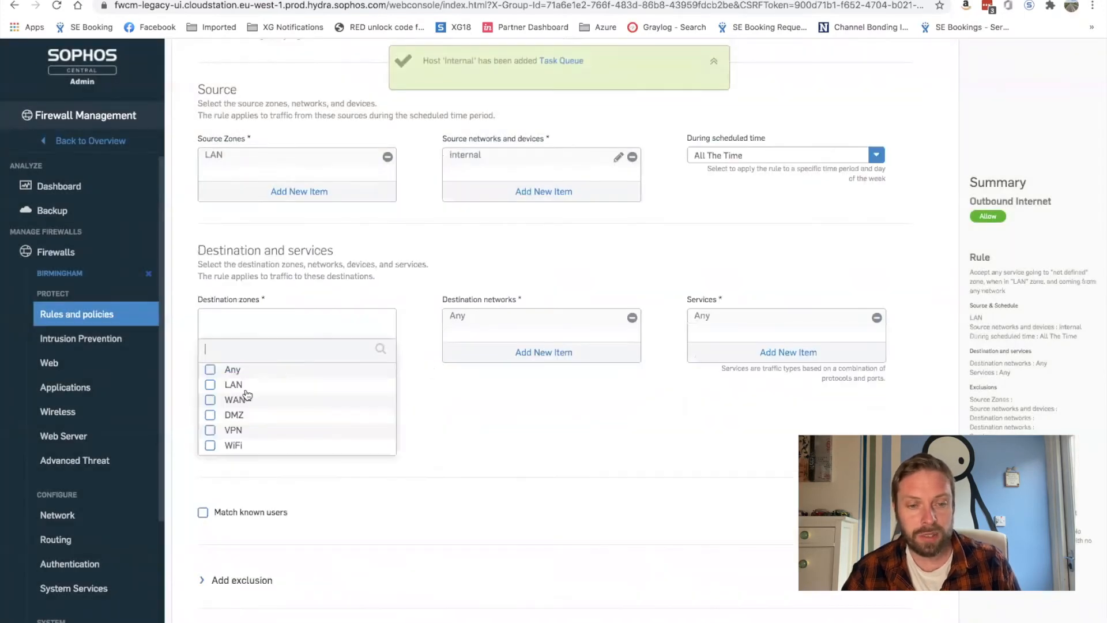
# Set the rule's destination zone to WAN and its services to HTTP and HTTPS
pyautogui.click(235, 399)
pyautogui.click(244, 461)
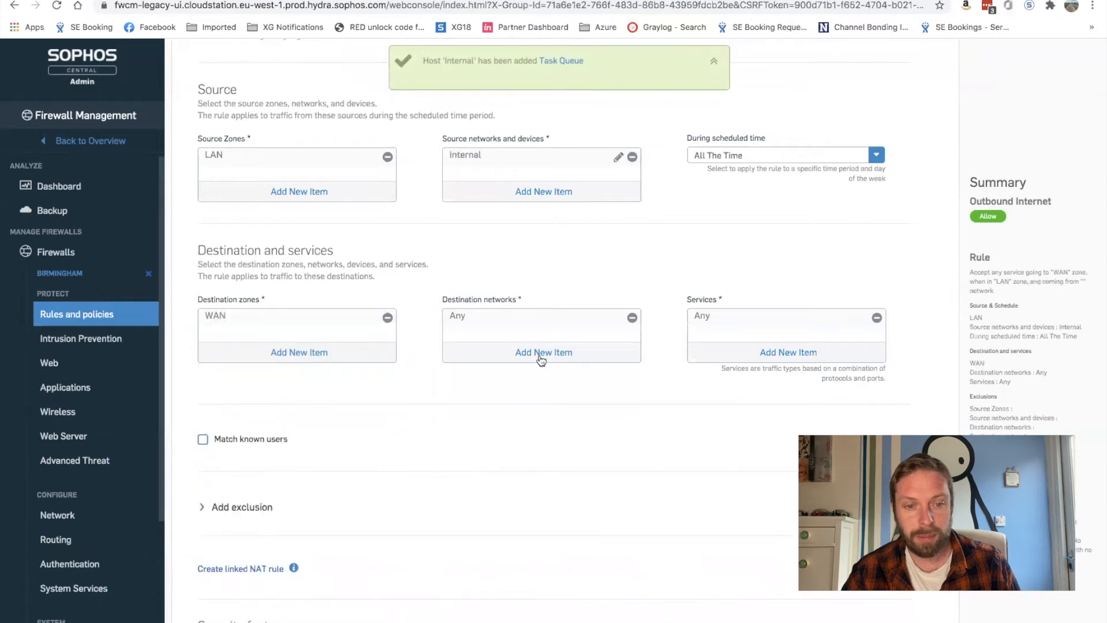
pyautogui.click(727, 359)
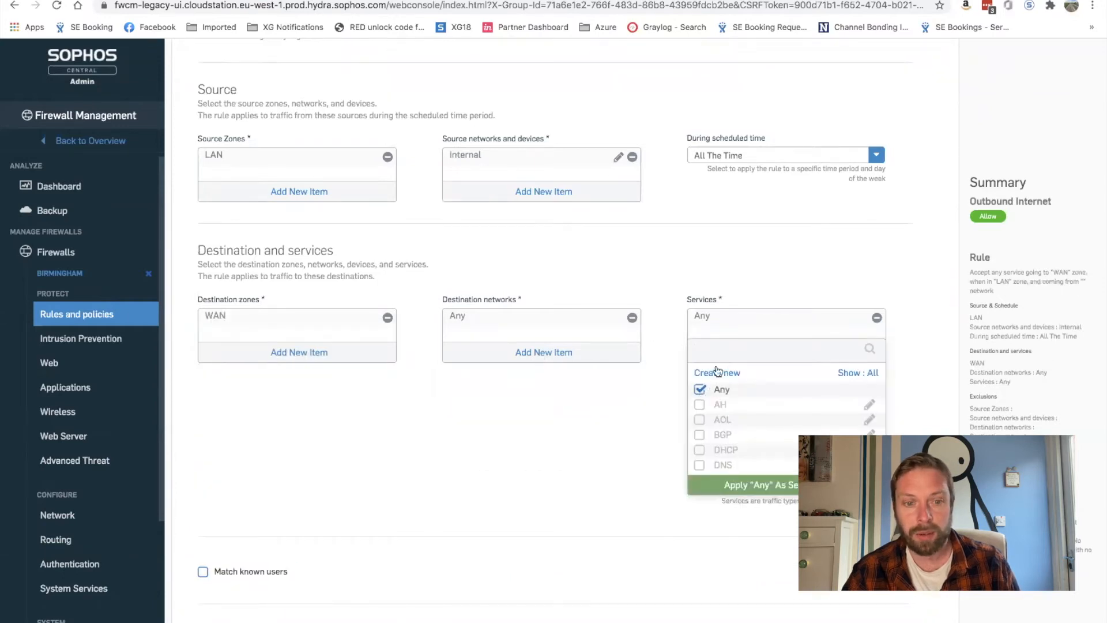
pyautogui.click(724, 349)
pyautogui.write('http')
pyautogui.click(700, 404)
pyautogui.click(701, 420)
pyautogui.click(728, 441)
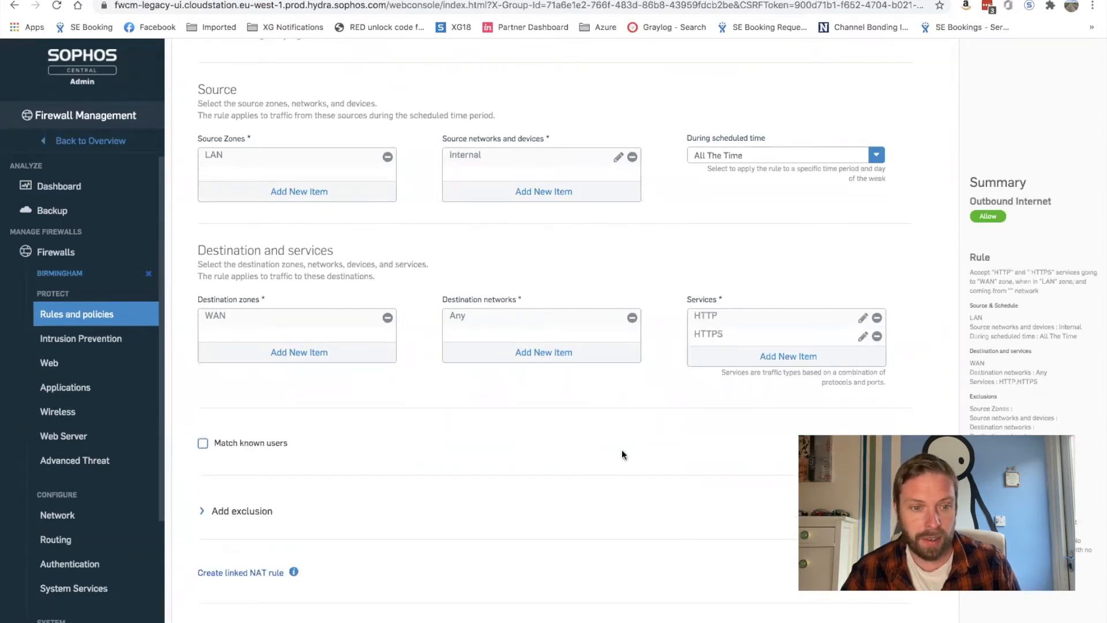
# Turn on Log Firewall Traffic for the Outbound Internet rule
pyautogui.scroll(4, 548, 265)
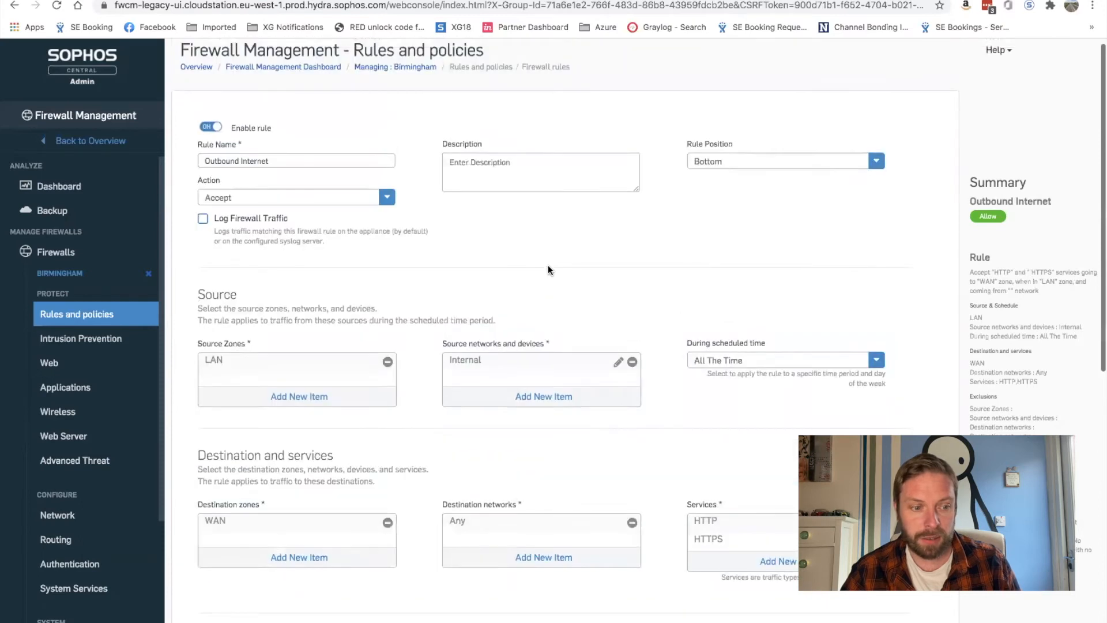
pyautogui.scroll(-2, 547, 270)
pyautogui.click(203, 124)
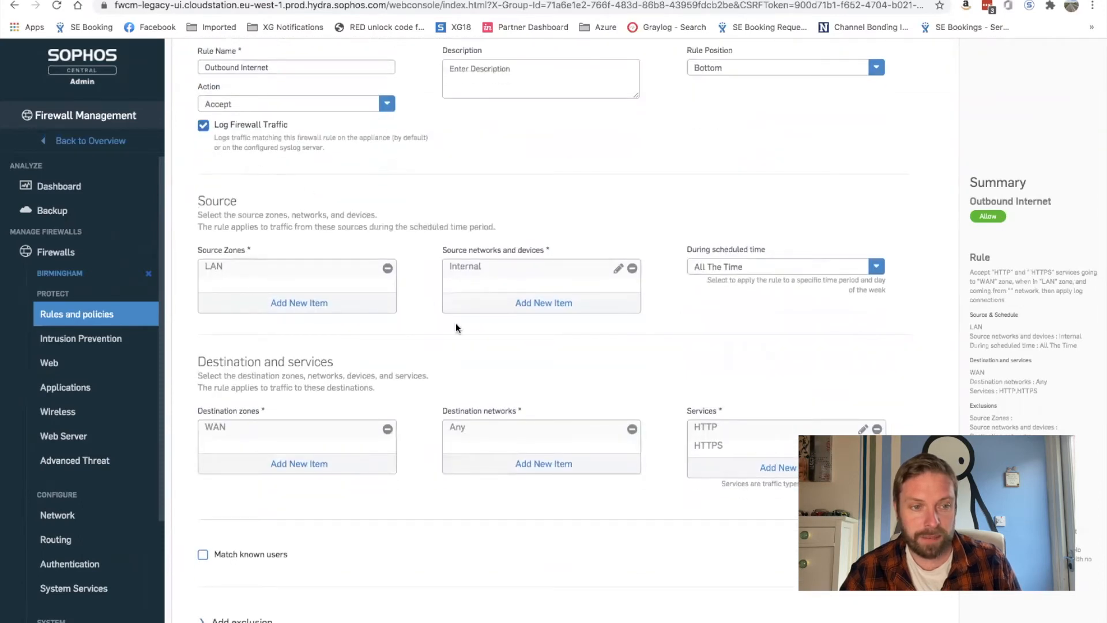
pyautogui.scroll(-1, 455, 328)
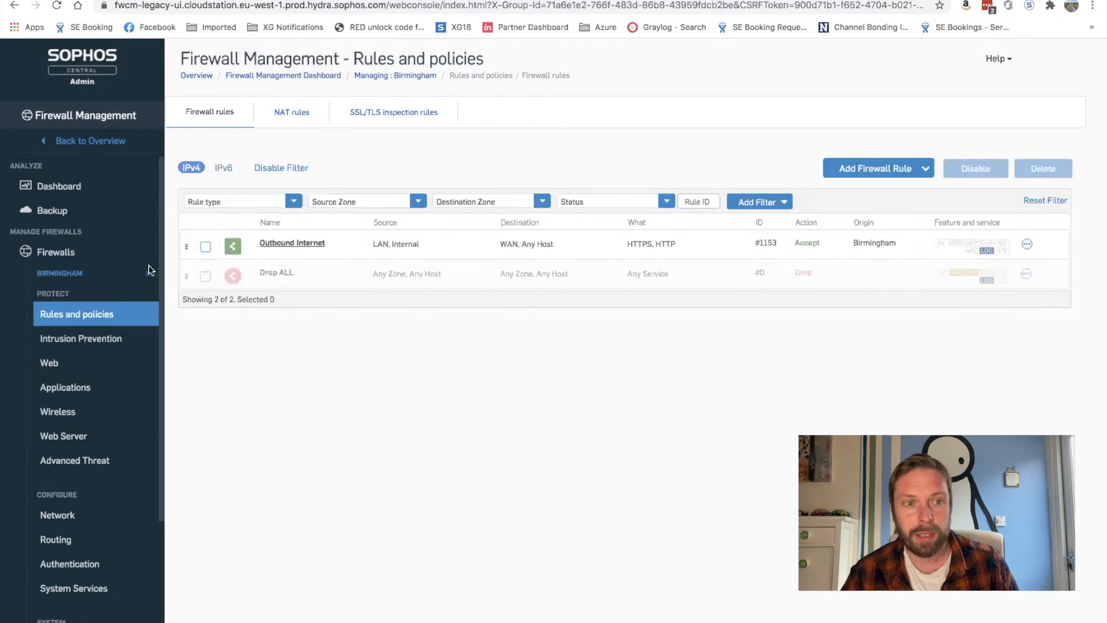
# Go back to the Firewalls list and expand the Birmingham group
pyautogui.click(150, 280)
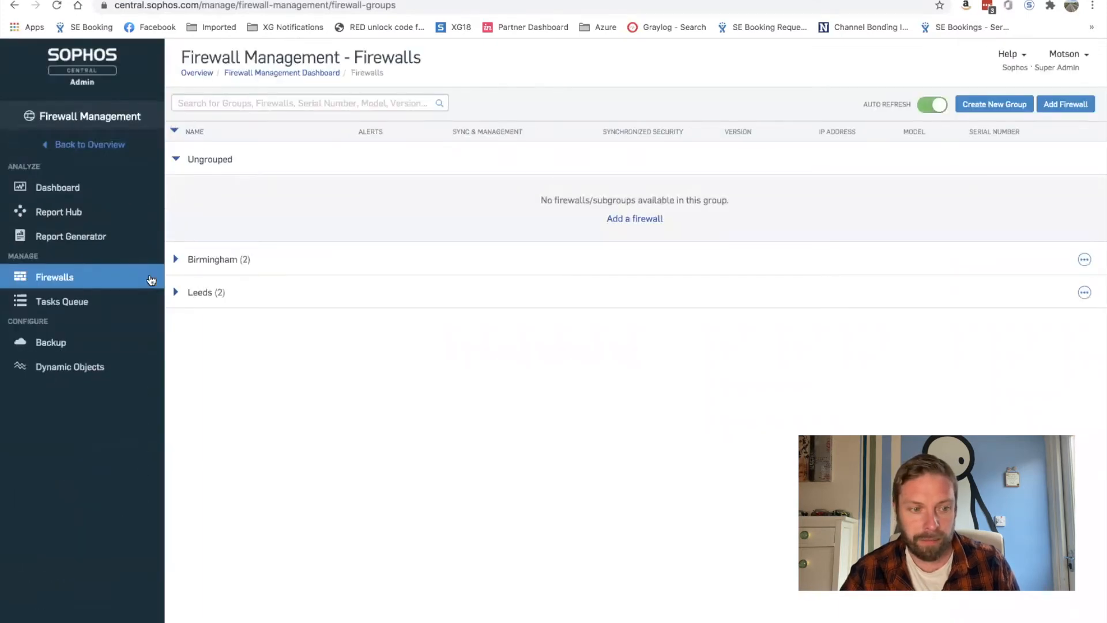
pyautogui.click(175, 259)
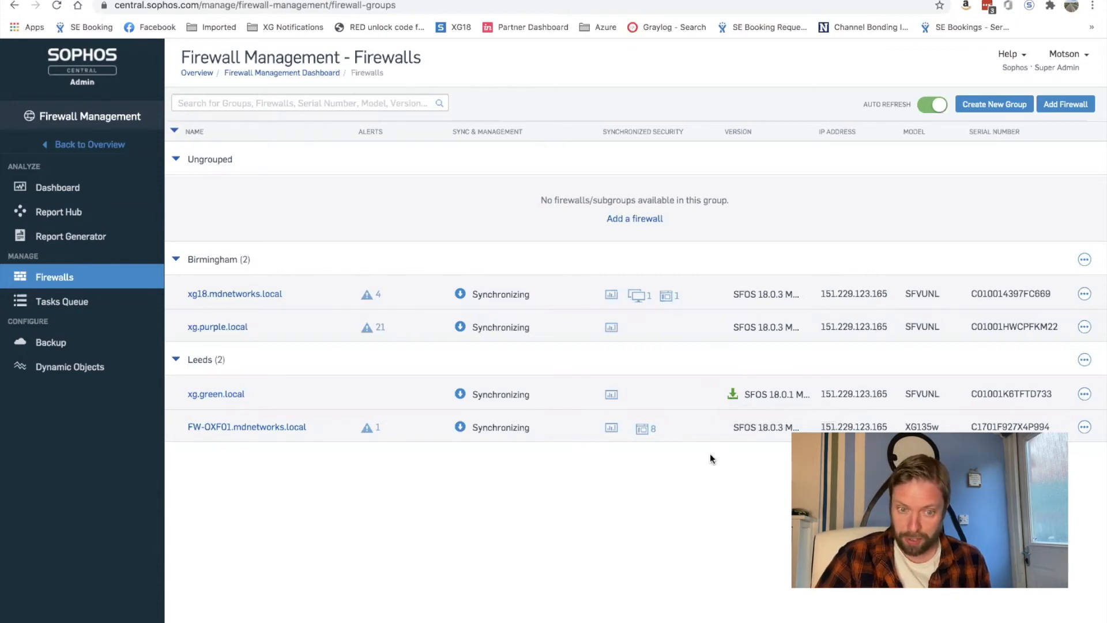
pyautogui.click(735, 395)
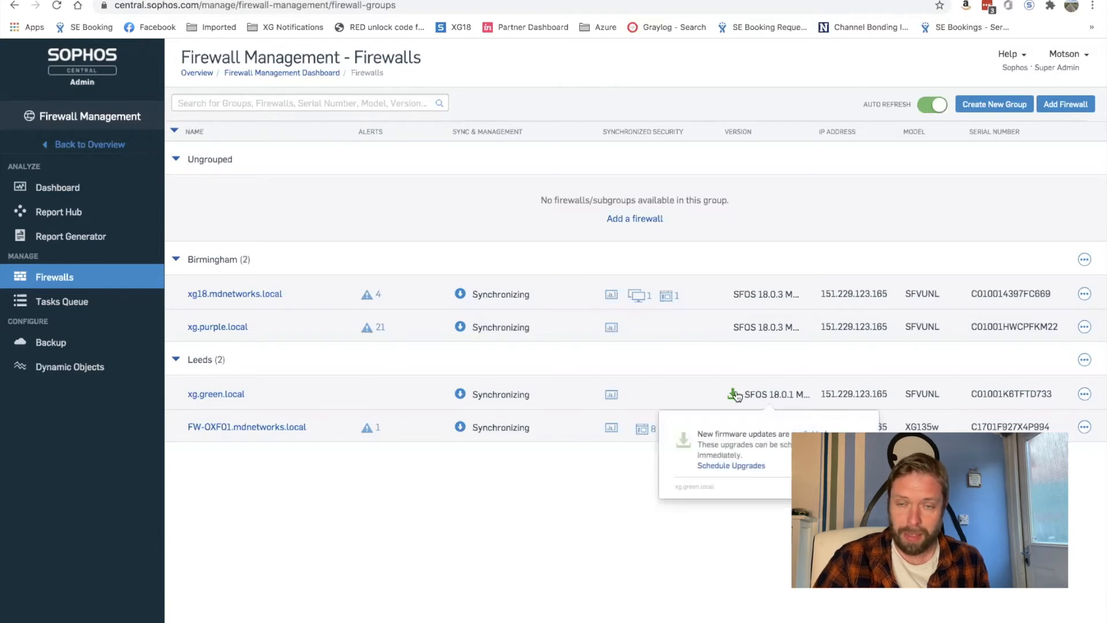
pyautogui.click(729, 467)
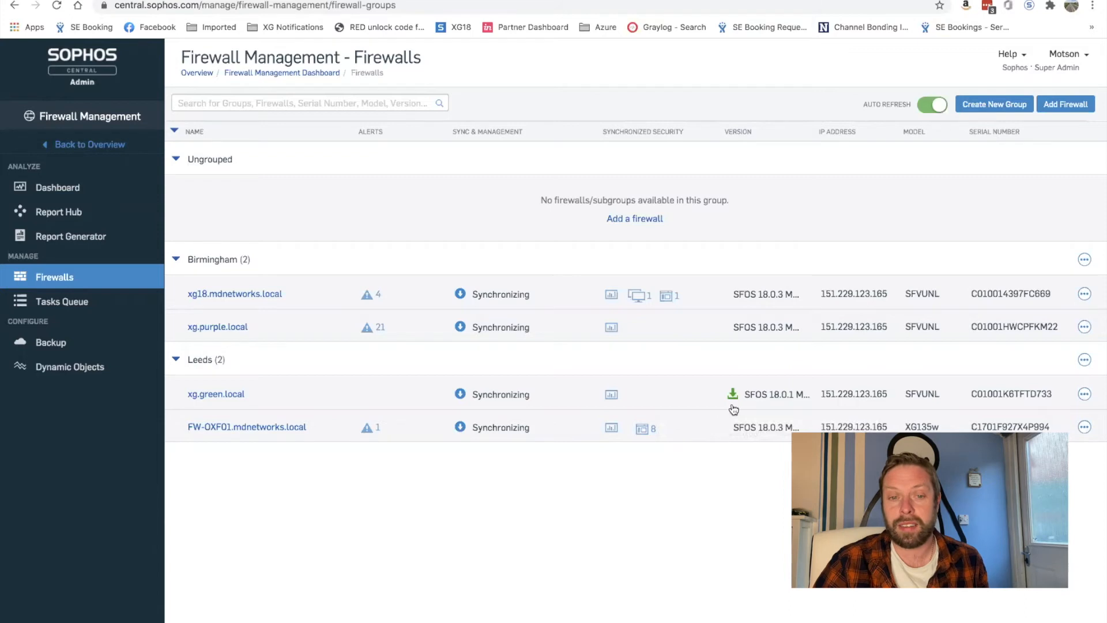
pyautogui.click(729, 403)
pyautogui.click(710, 464)
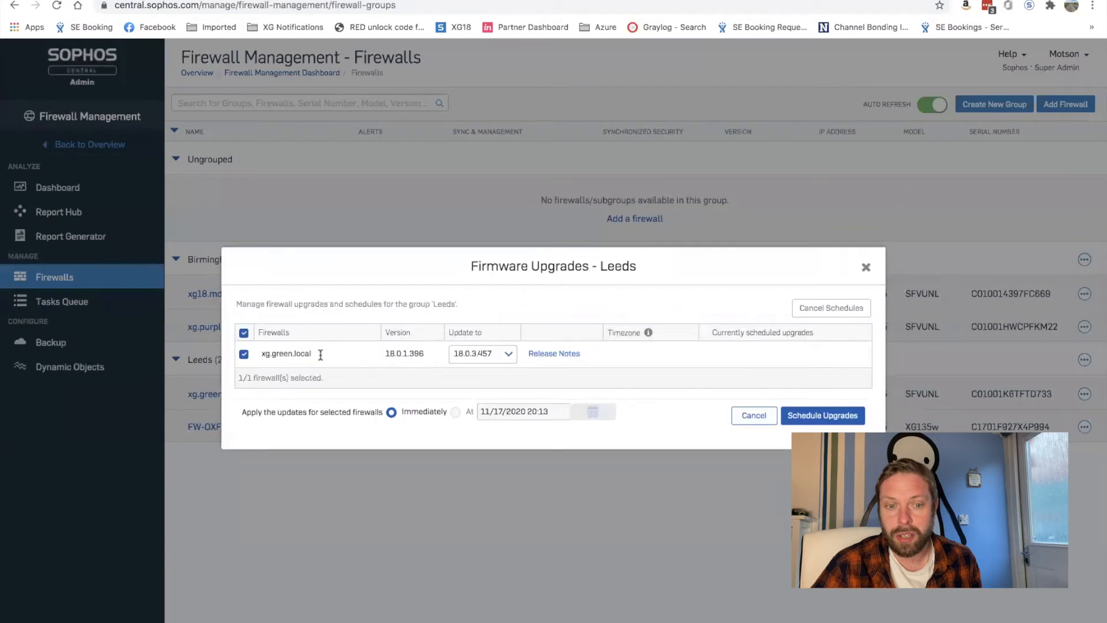
pyautogui.click(492, 358)
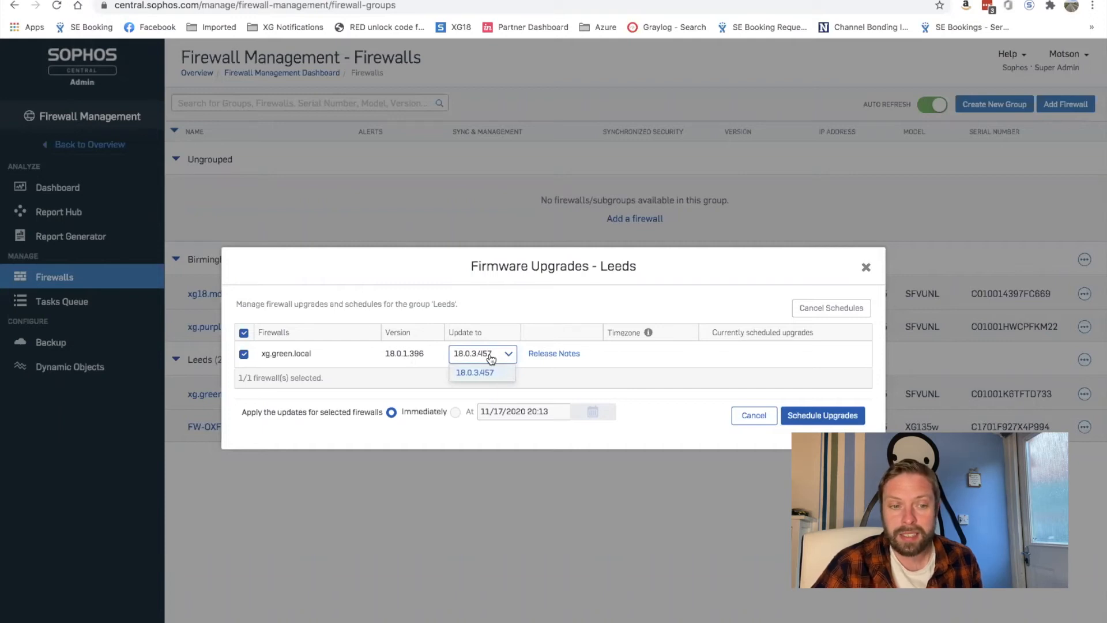
pyautogui.click(490, 359)
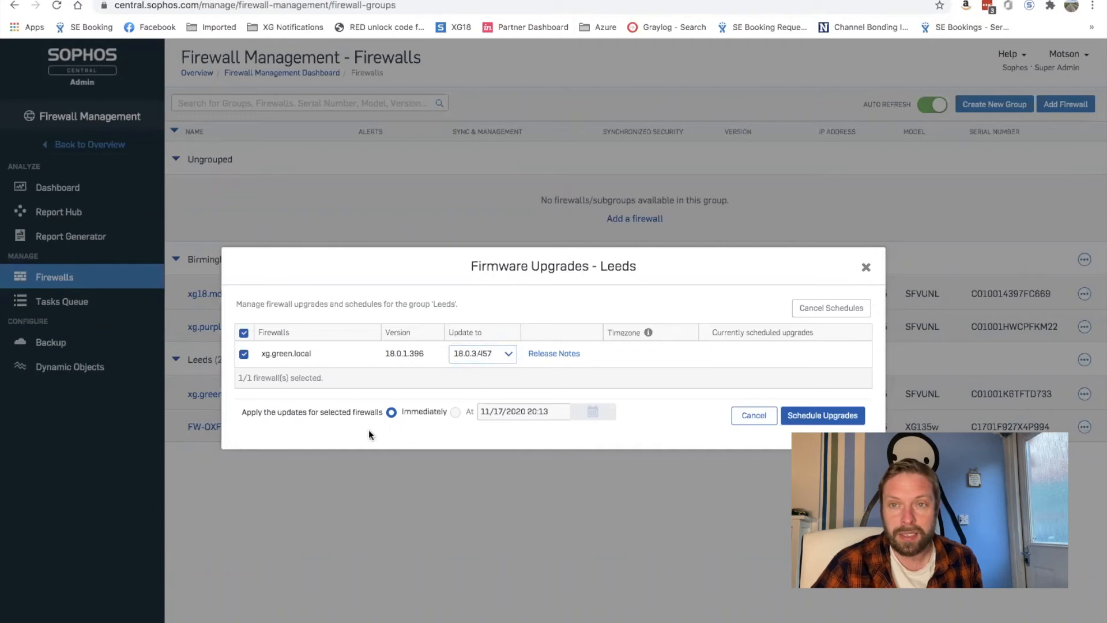
pyautogui.moveTo(513, 412)
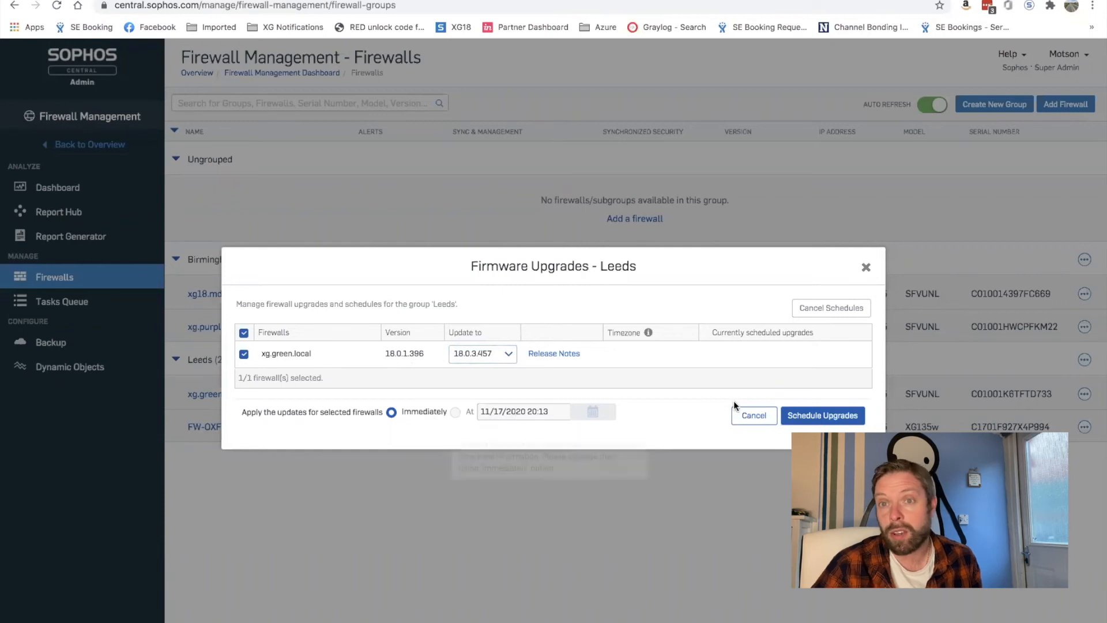
pyautogui.click(754, 415)
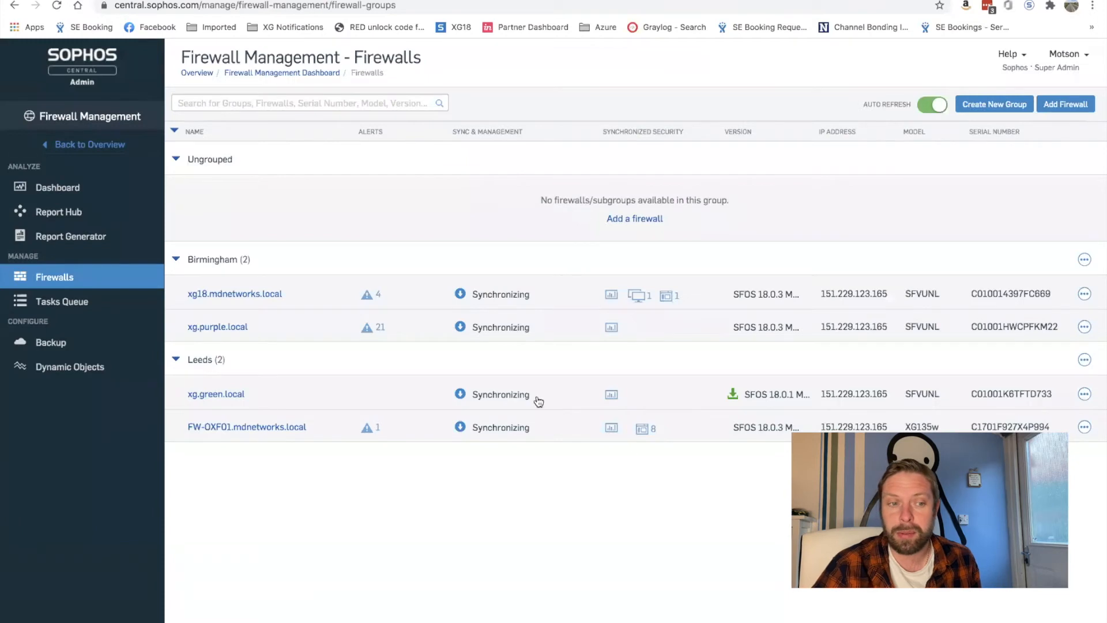
# Check Tasks Queue transactions by status: Pending, In Progress, Failed, Skipped, Successful, Total; then view Firewalls
pyautogui.click(53, 306)
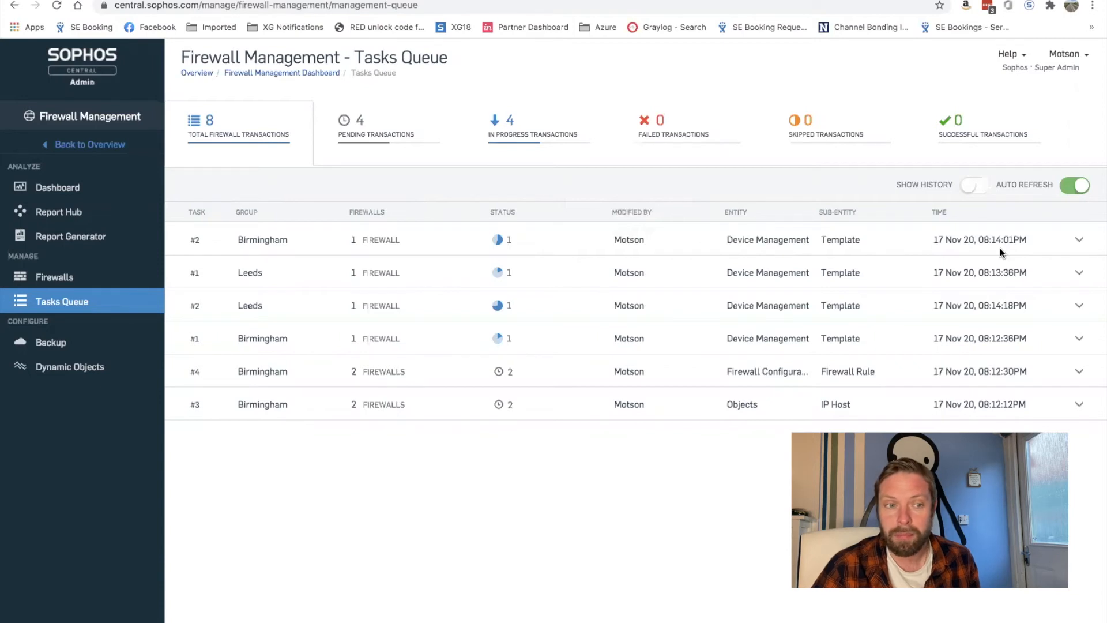
pyautogui.click(419, 133)
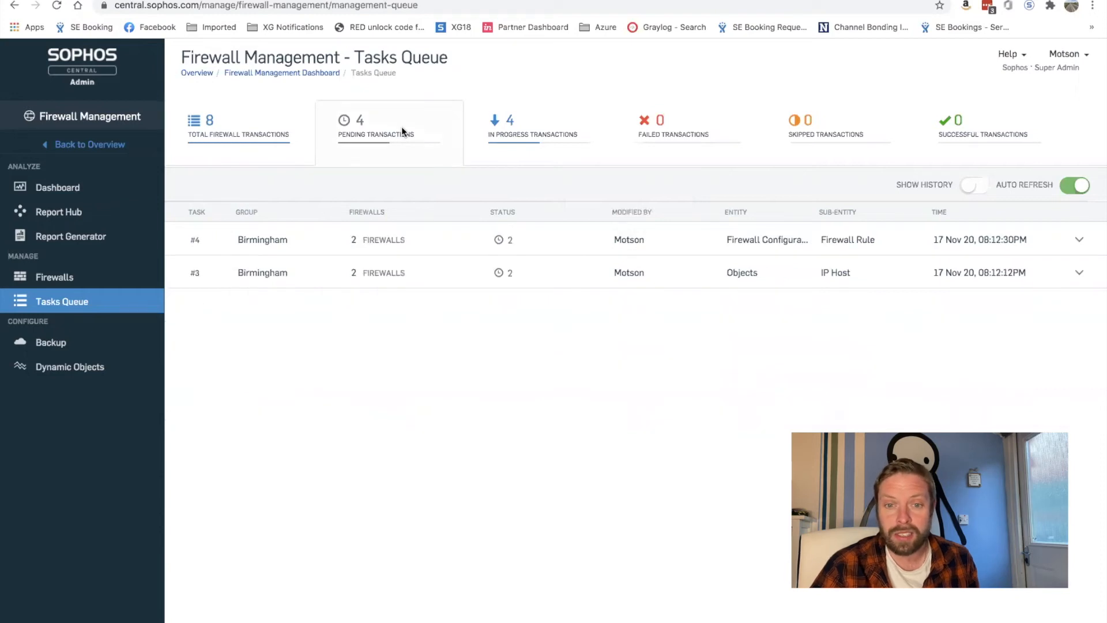
pyautogui.click(524, 133)
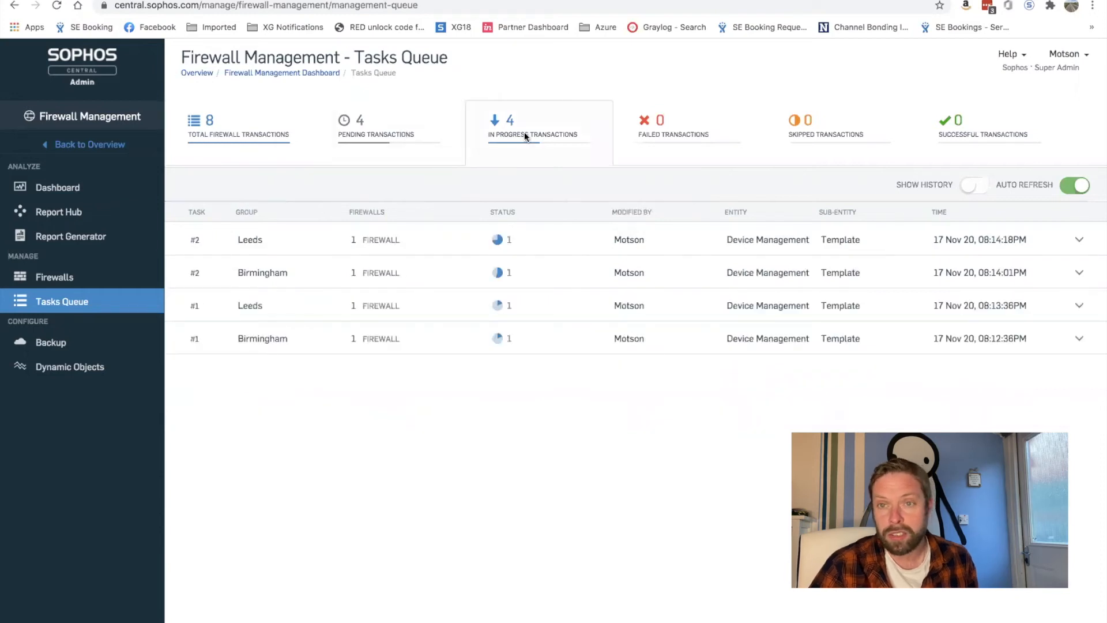
pyautogui.click(672, 126)
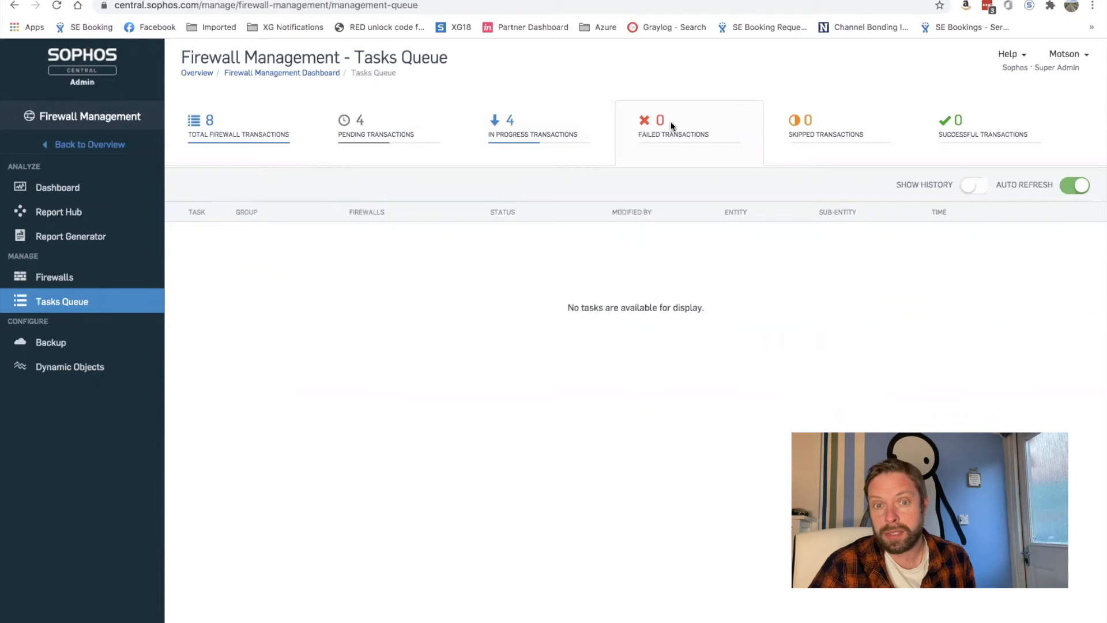
pyautogui.click(844, 138)
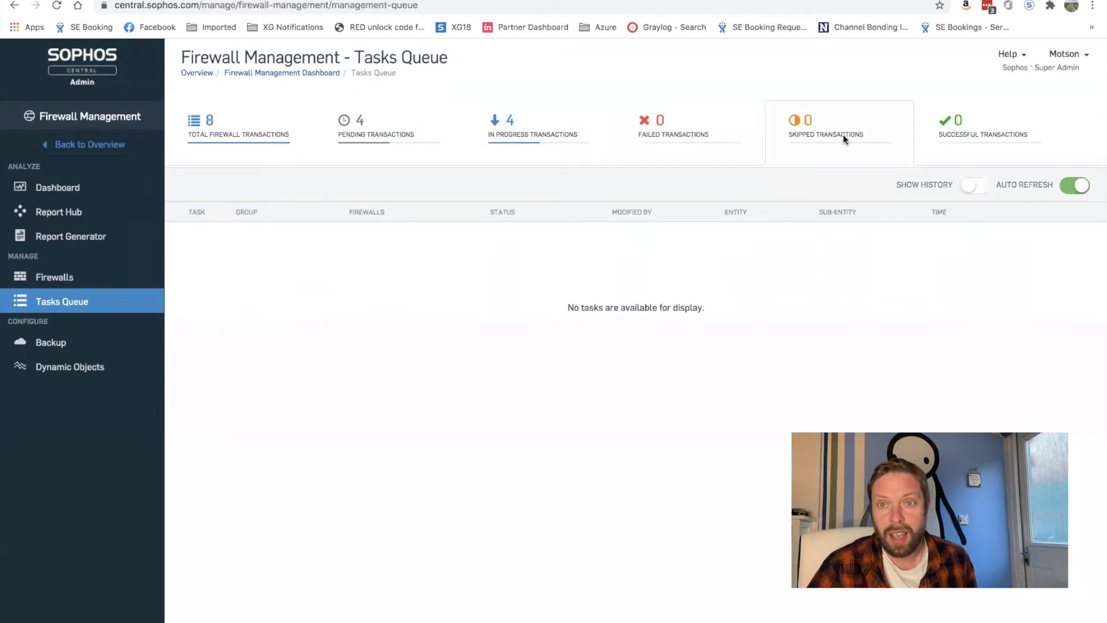
pyautogui.click(998, 144)
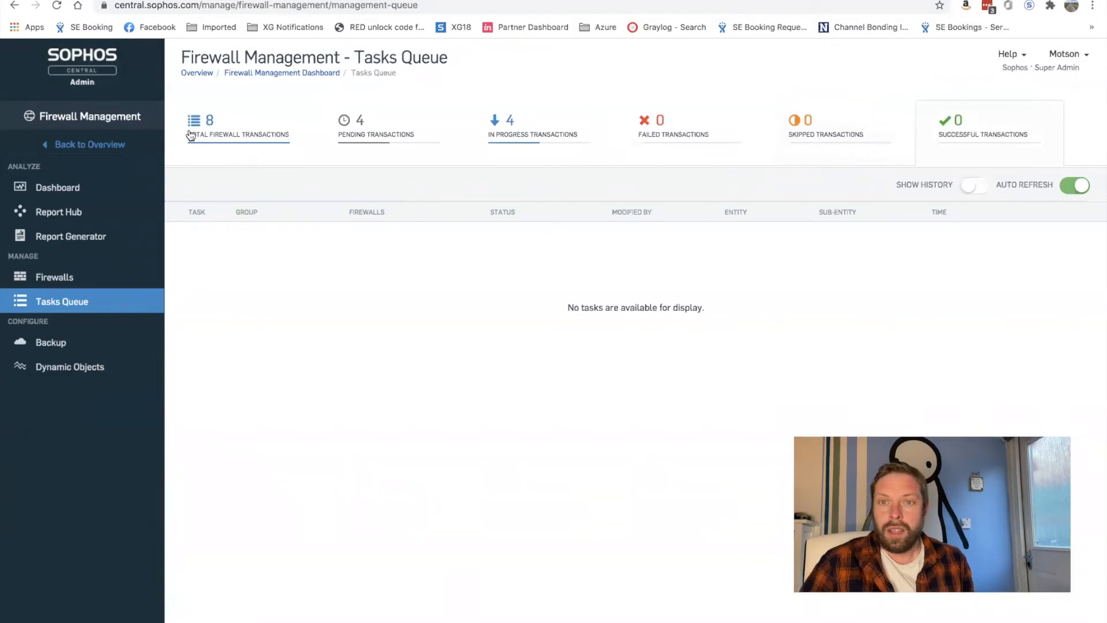
pyautogui.click(215, 123)
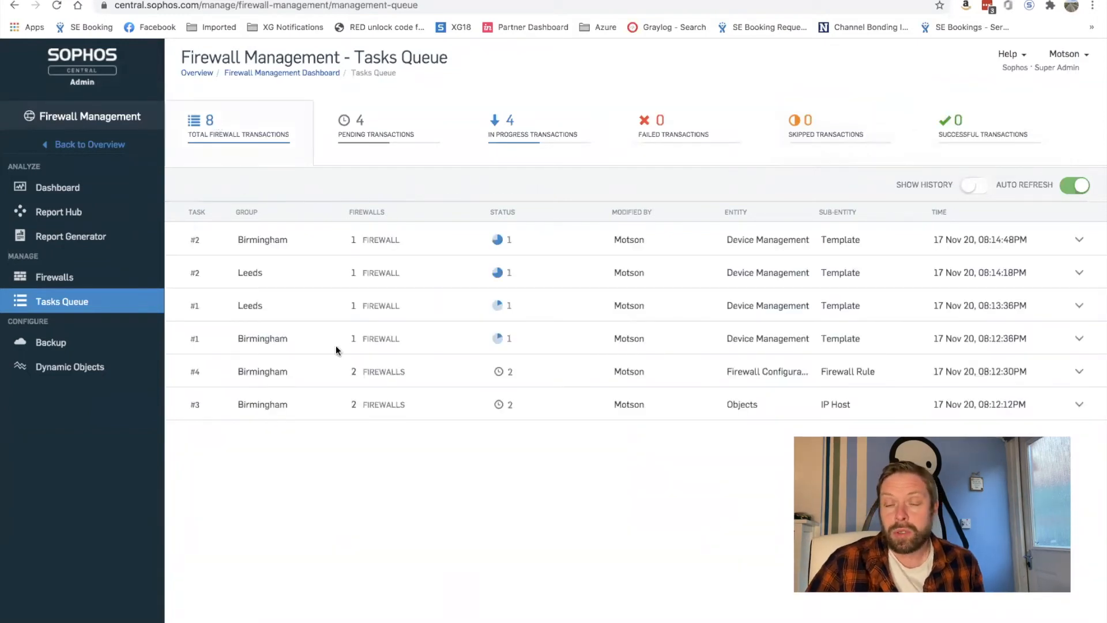
pyautogui.click(67, 280)
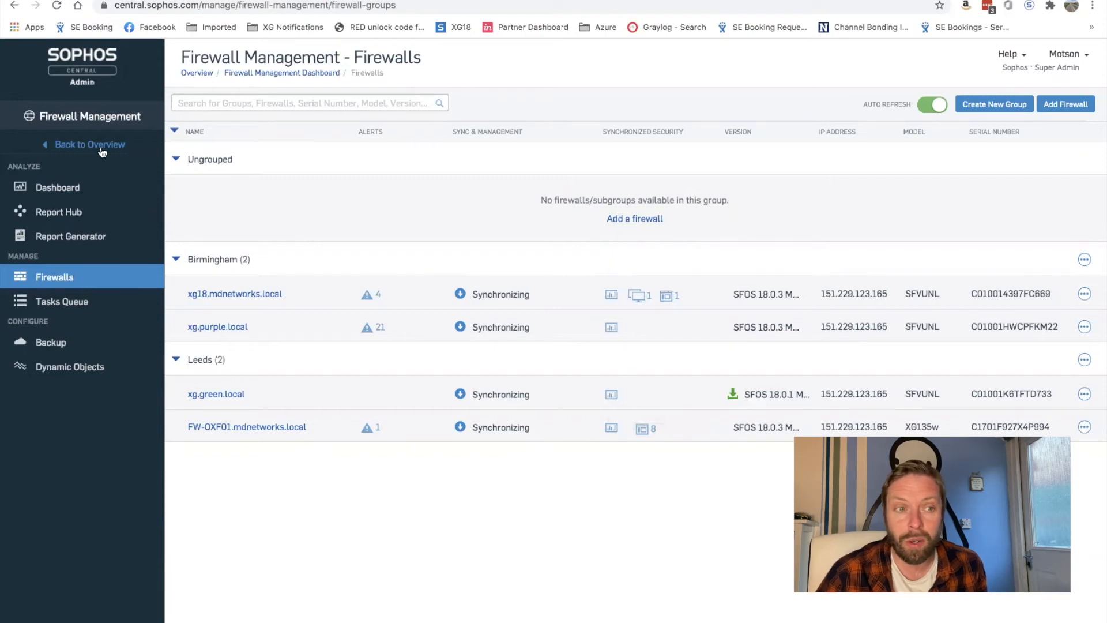
# Go to Licensing from the account menu and manage Central Firewall Reporting allocation
pyautogui.click(1069, 56)
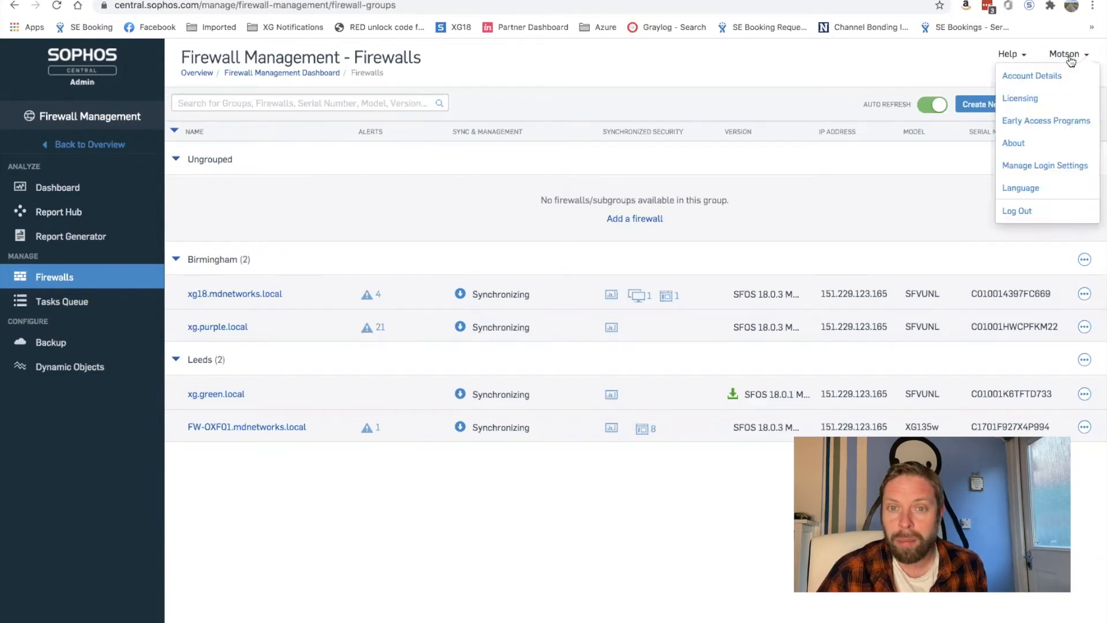
pyautogui.click(1014, 104)
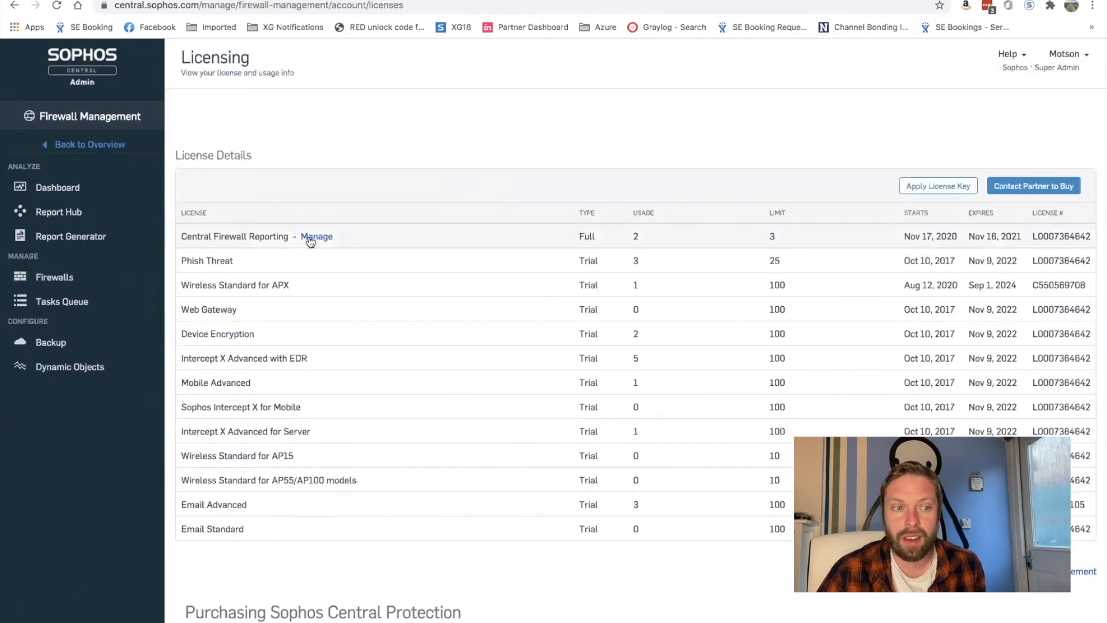
pyautogui.click(316, 238)
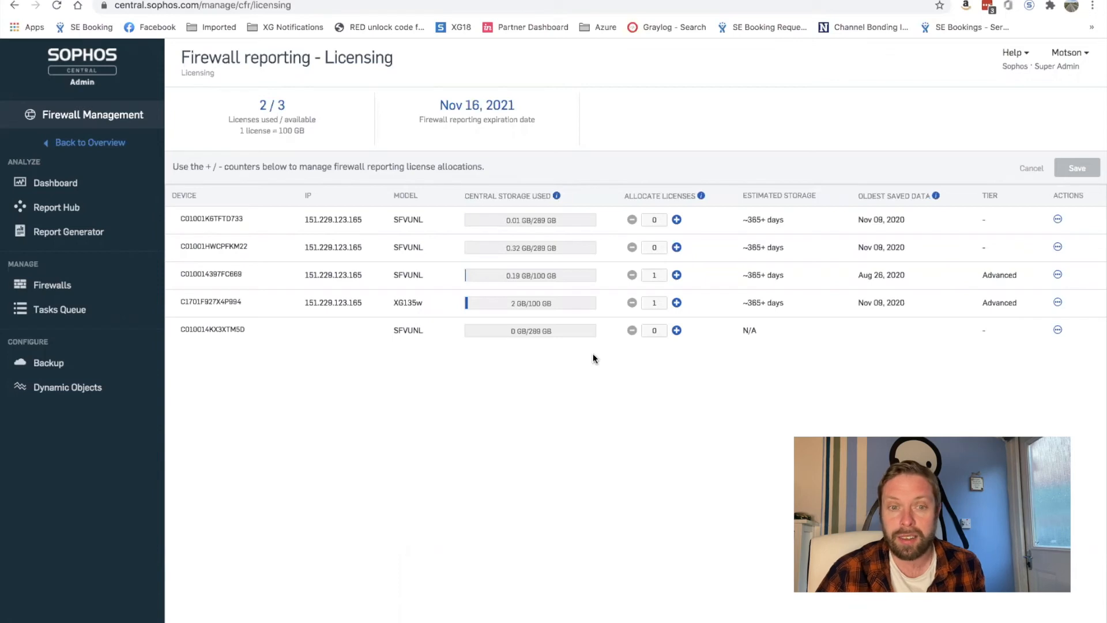
# Allocate a second reporting licence to XG135w and confirm saving the change
pyautogui.click(677, 303)
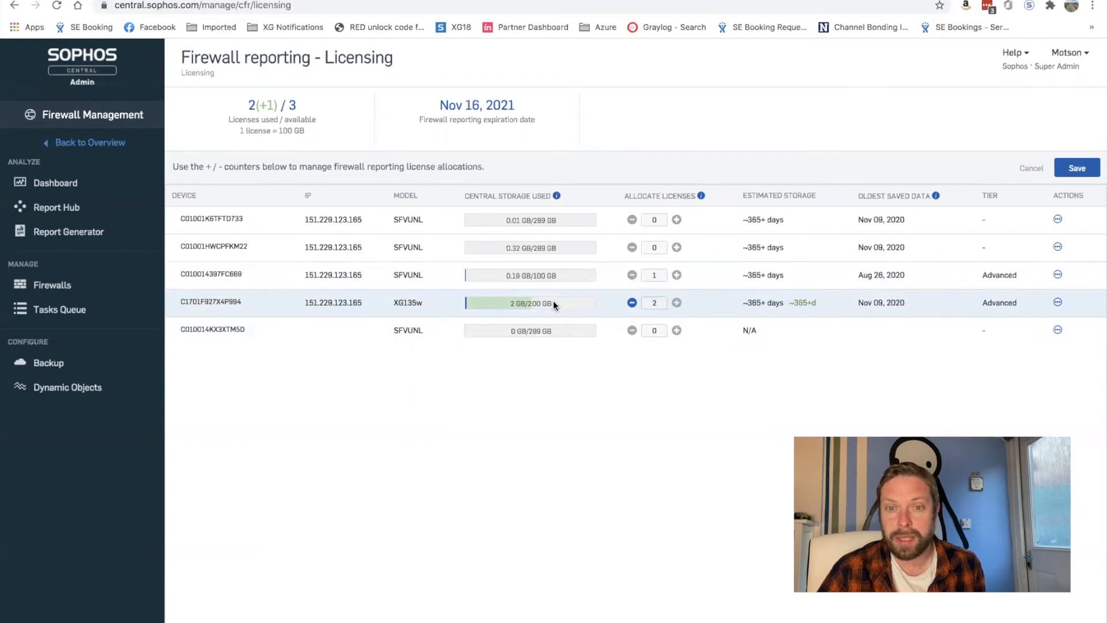
pyautogui.click(1068, 169)
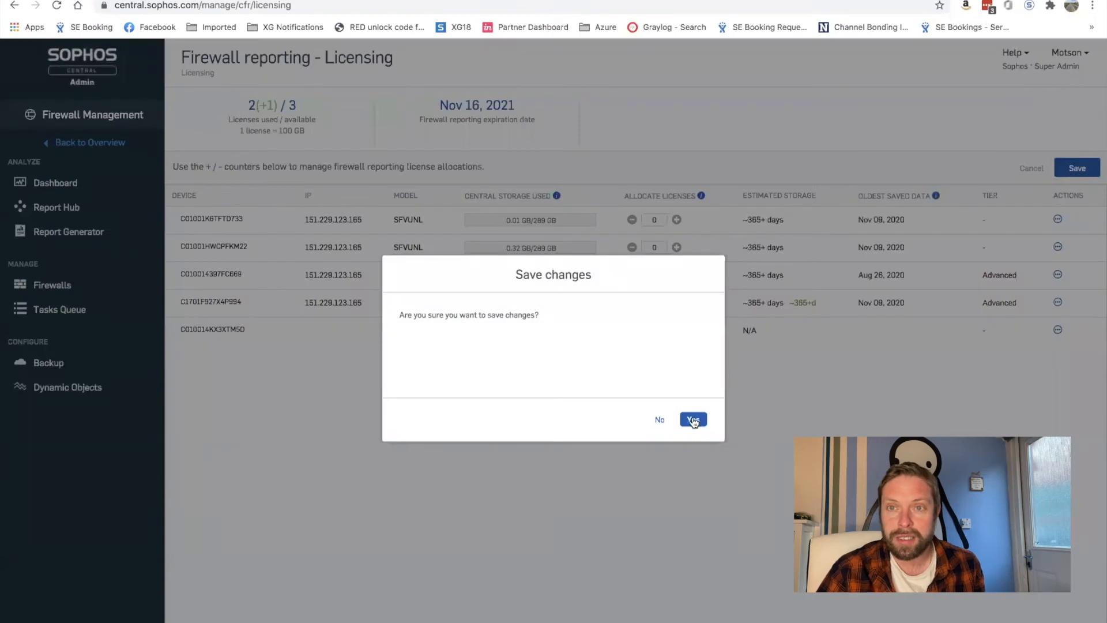
pyautogui.click(694, 418)
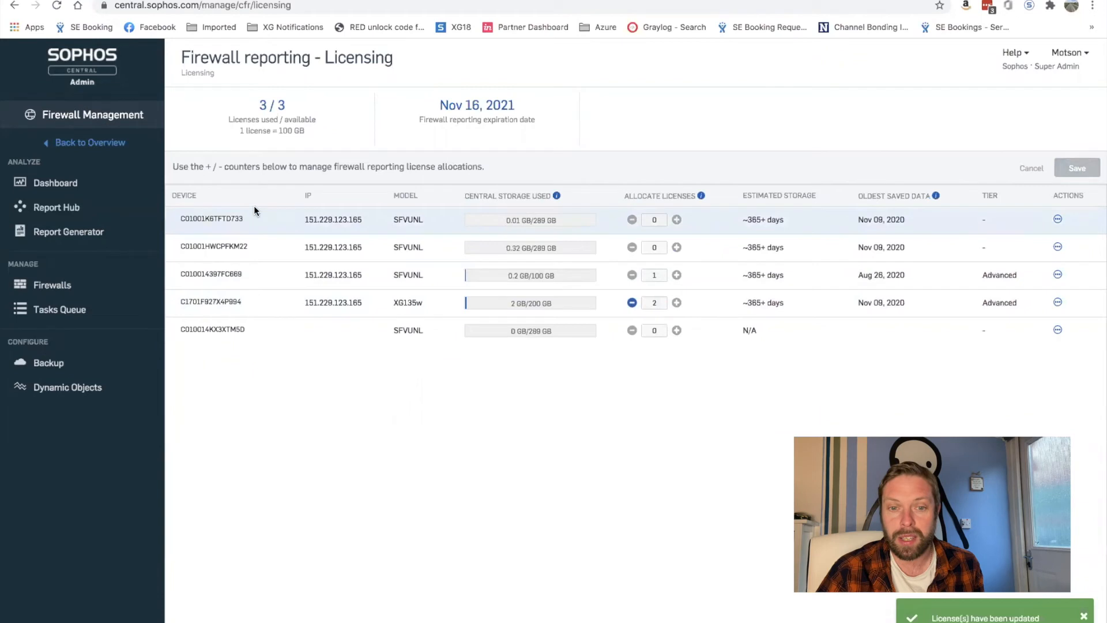
# Open Report Hub for one Birmingham firewall and the Leeds firewall
pyautogui.click(48, 209)
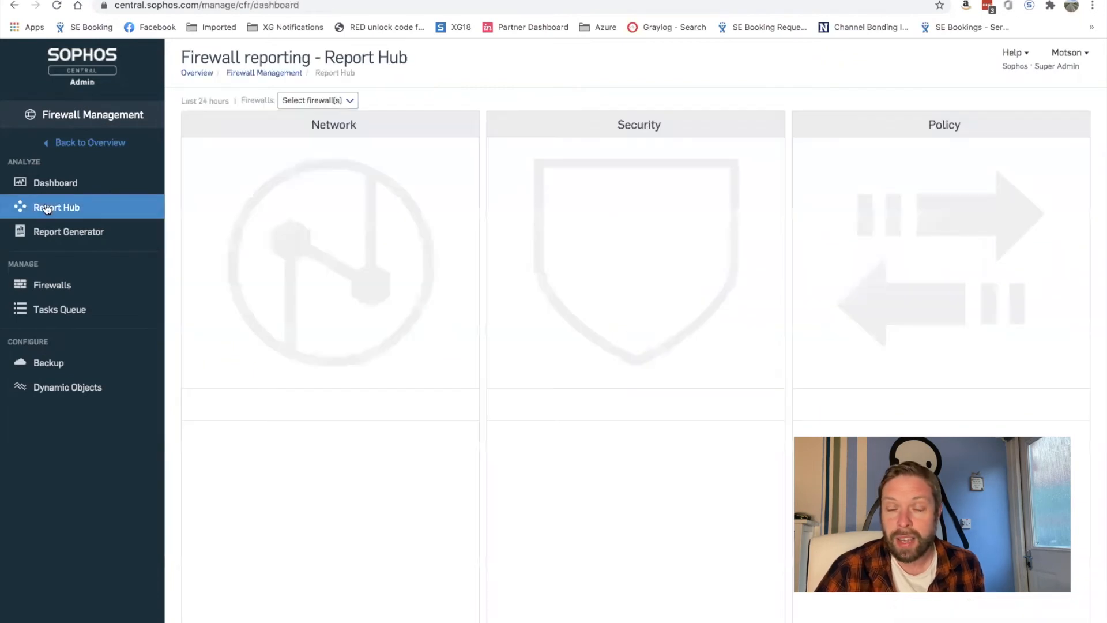
pyautogui.click(350, 102)
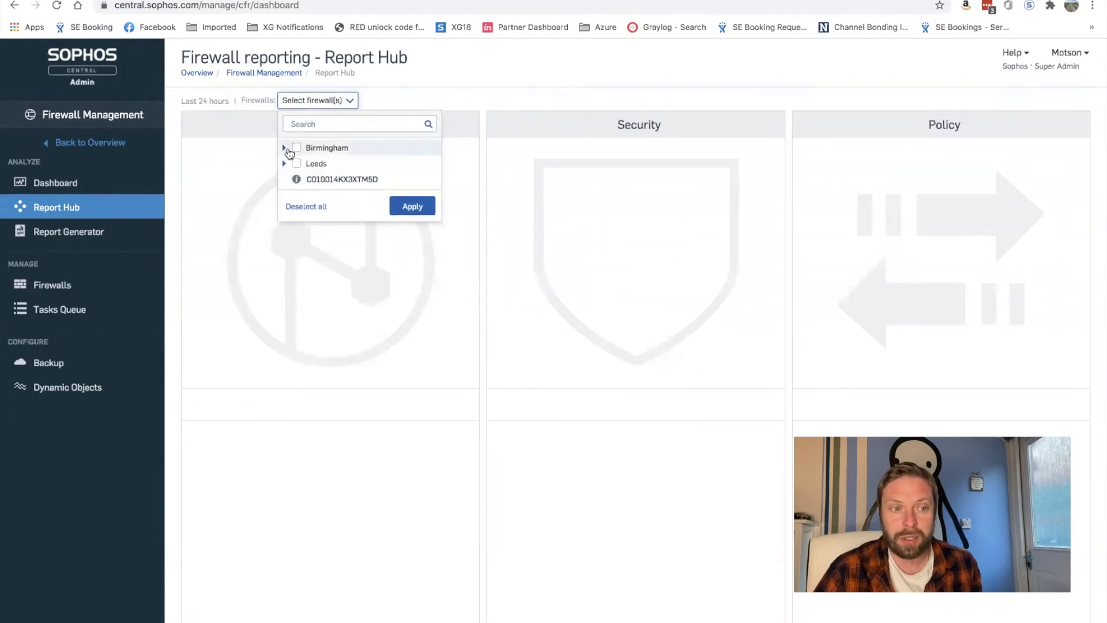
pyautogui.click(284, 164)
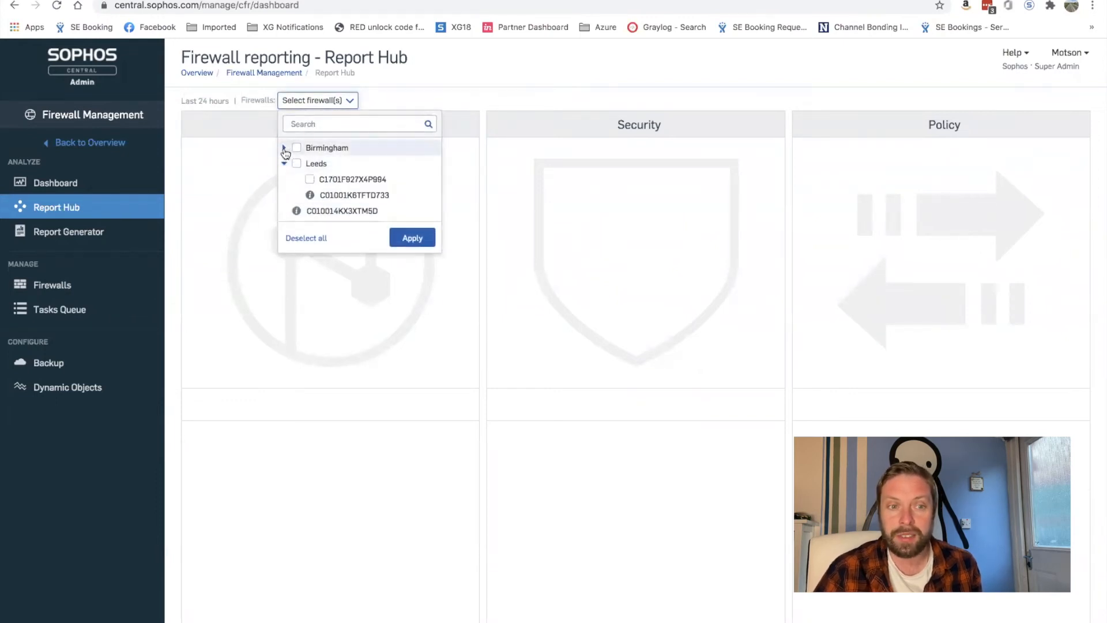
pyautogui.click(284, 148)
pyautogui.click(296, 148)
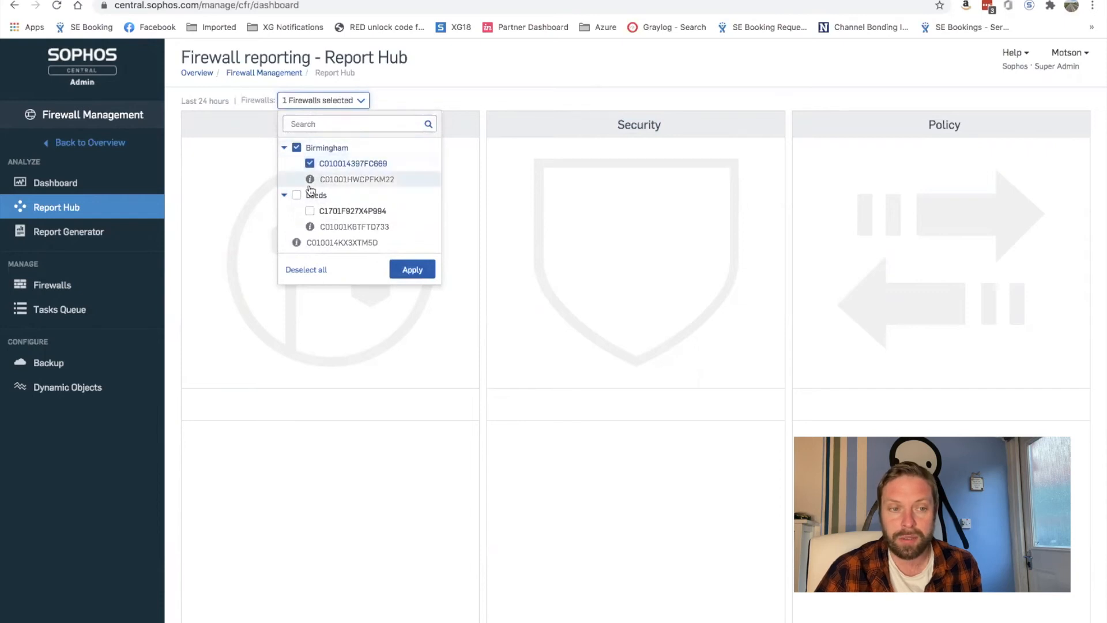
pyautogui.click(297, 195)
pyautogui.click(413, 270)
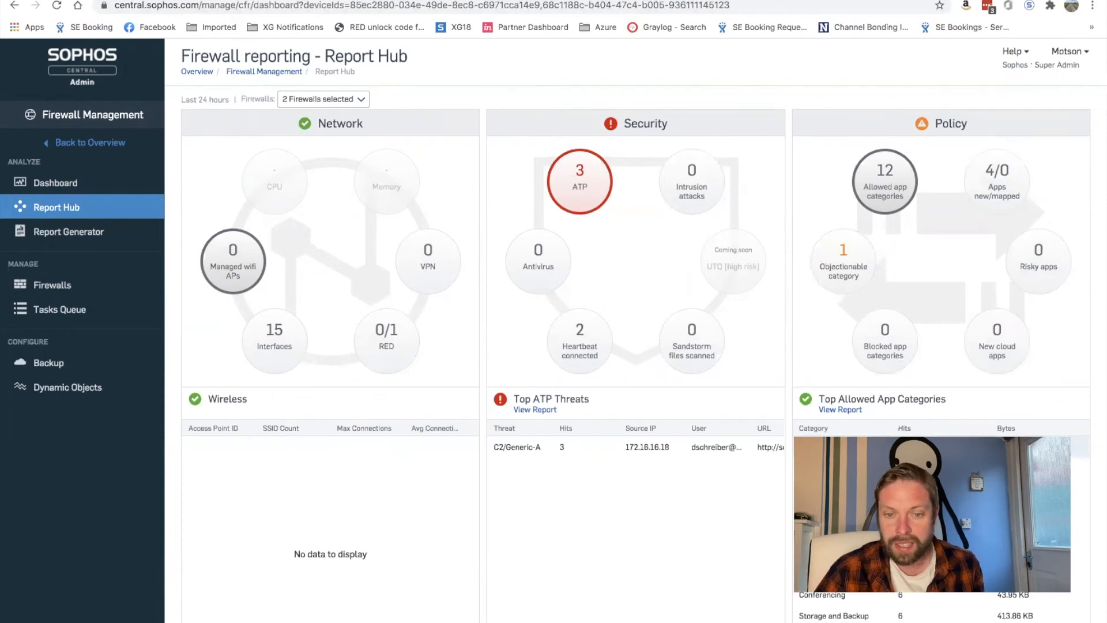
pyautogui.scroll(-1, 885, 380)
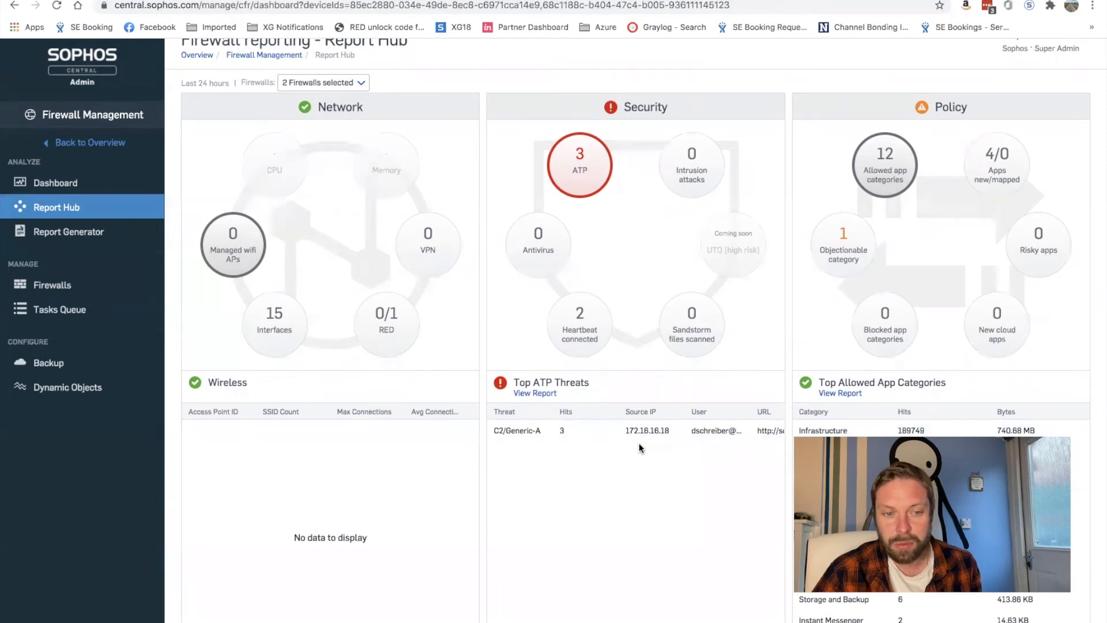
# Browse the ATP, intrusion, antivirus and new/mapped apps summaries, then open Report Generator
pyautogui.click(579, 166)
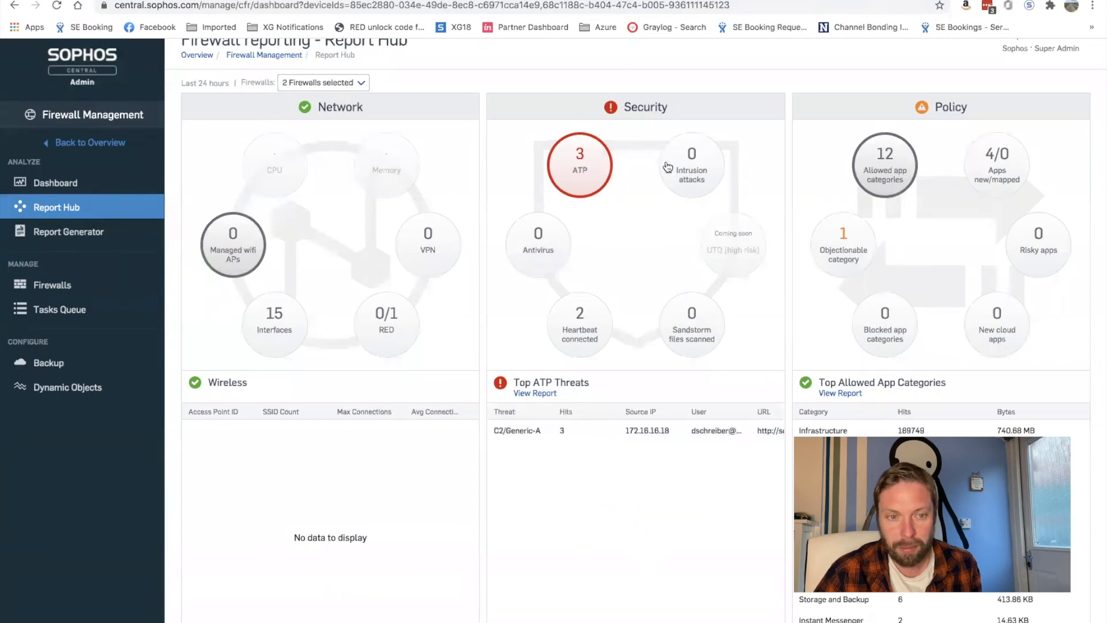
pyautogui.click(683, 169)
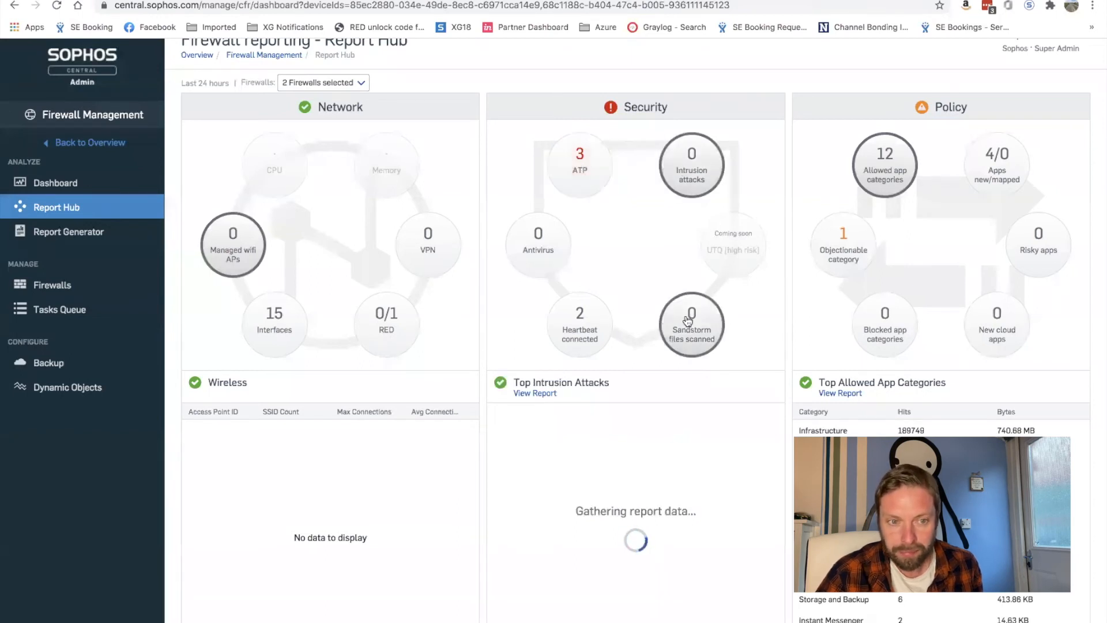
pyautogui.click(519, 234)
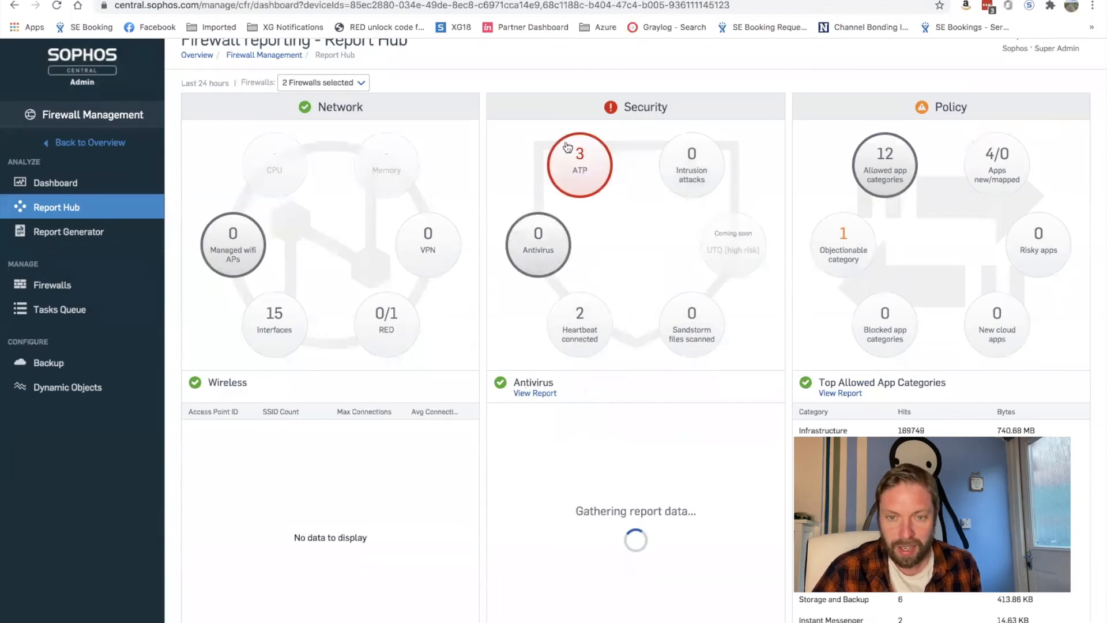
pyautogui.click(576, 167)
pyautogui.click(1003, 166)
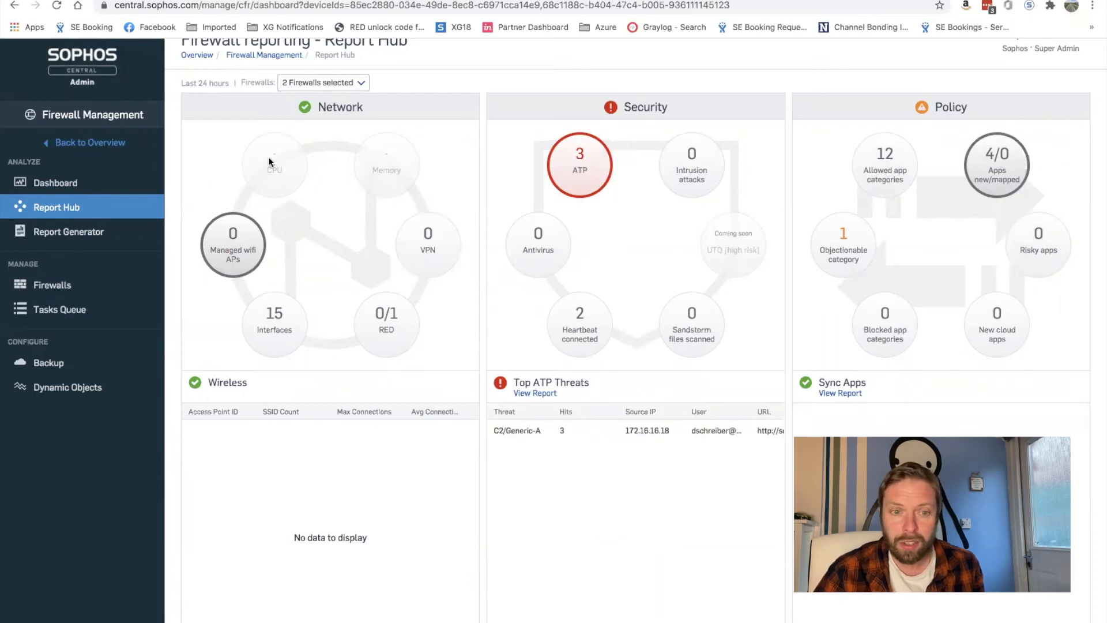
pyautogui.click(59, 237)
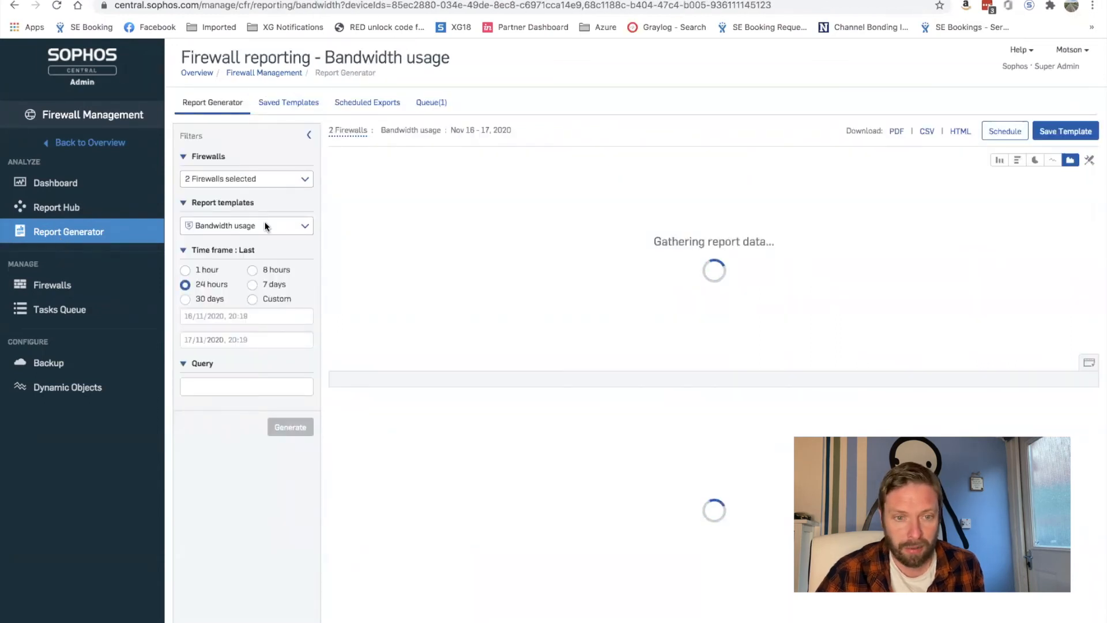
# Reselect the two firewalls from the Birmingham and Leeds groups for the report
pyautogui.click(274, 176)
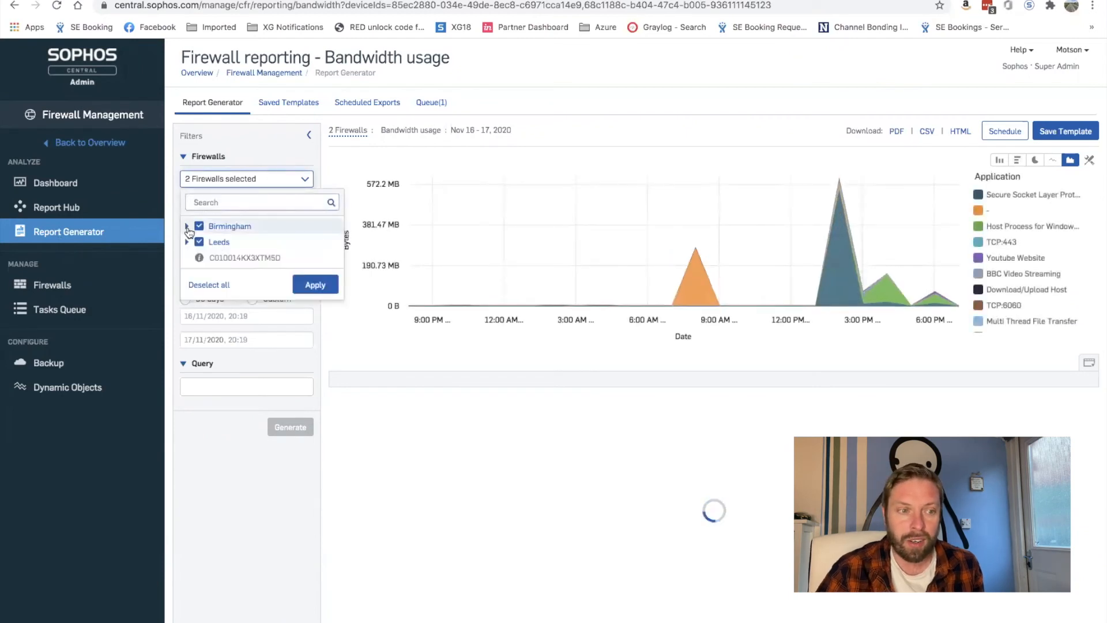
pyautogui.click(186, 226)
pyautogui.click(188, 274)
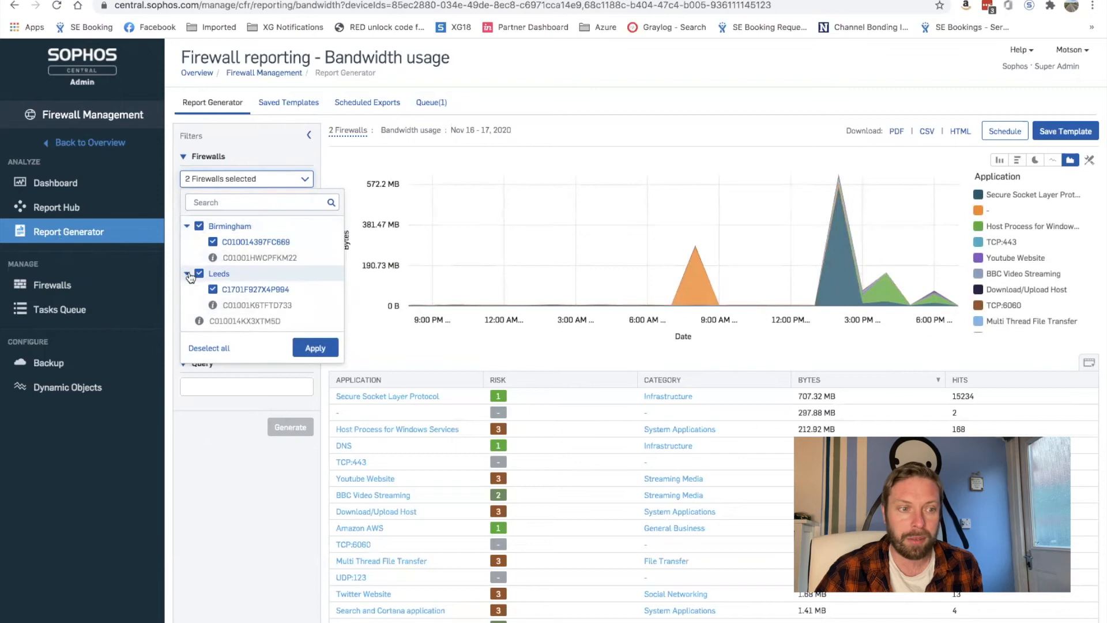
pyautogui.click(201, 227)
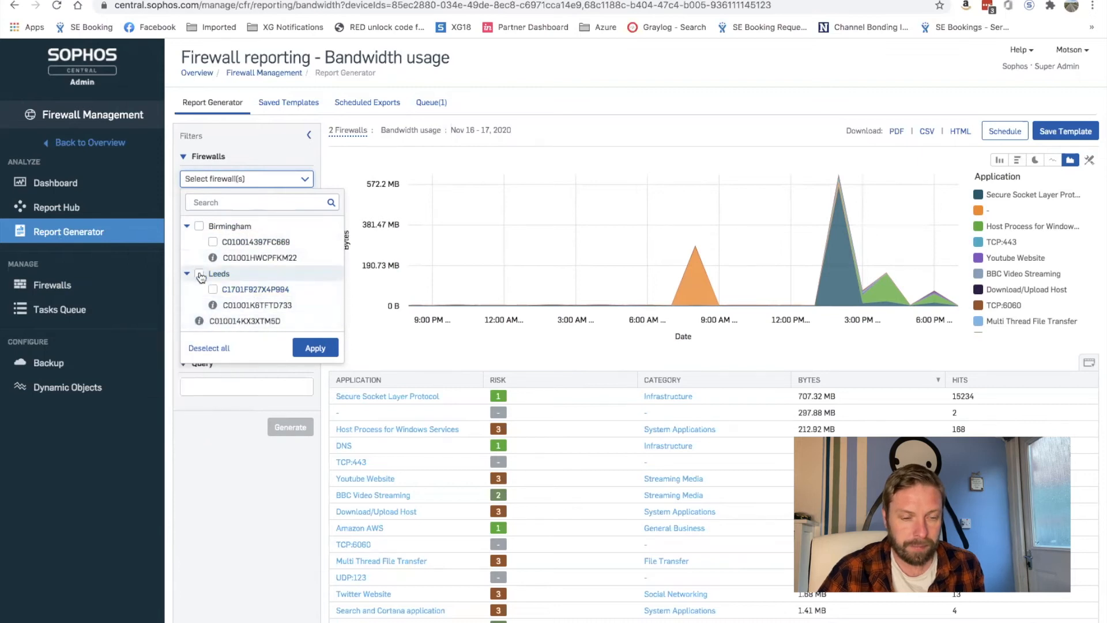
pyautogui.click(199, 321)
pyautogui.click(323, 348)
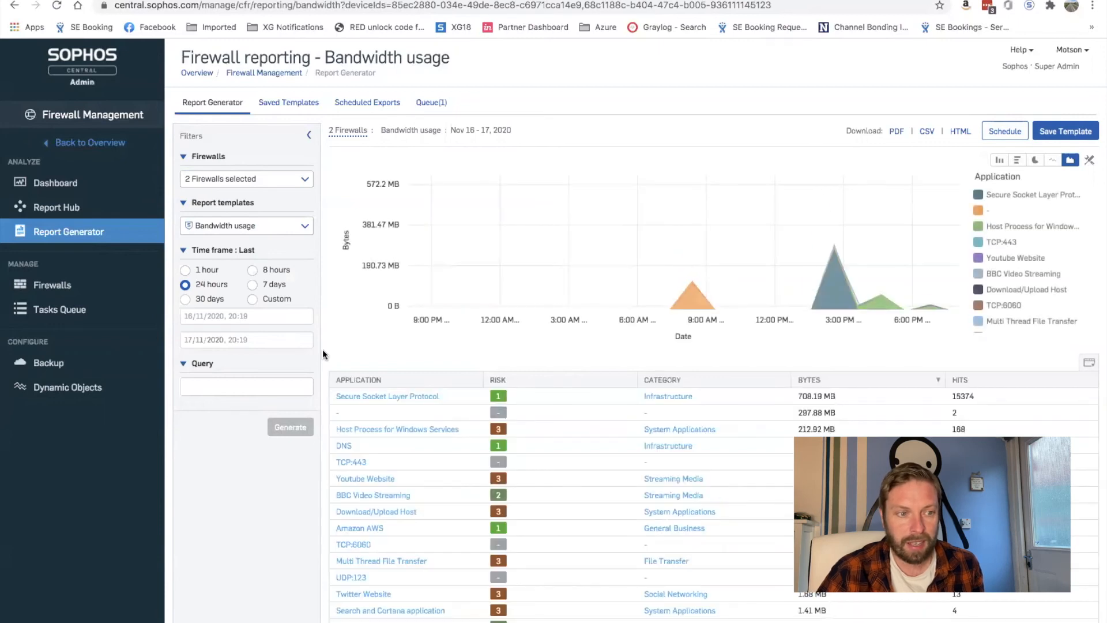
# Choose the ATP report template
pyautogui.click(265, 225)
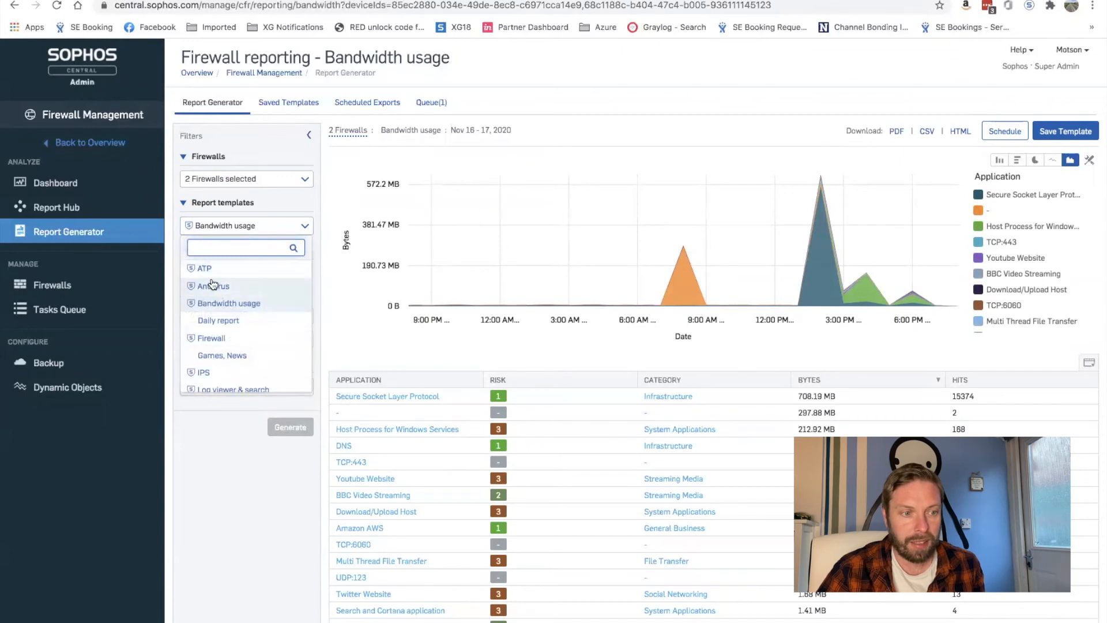
pyautogui.scroll(-1, 235, 283)
pyautogui.scroll(-3, 236, 283)
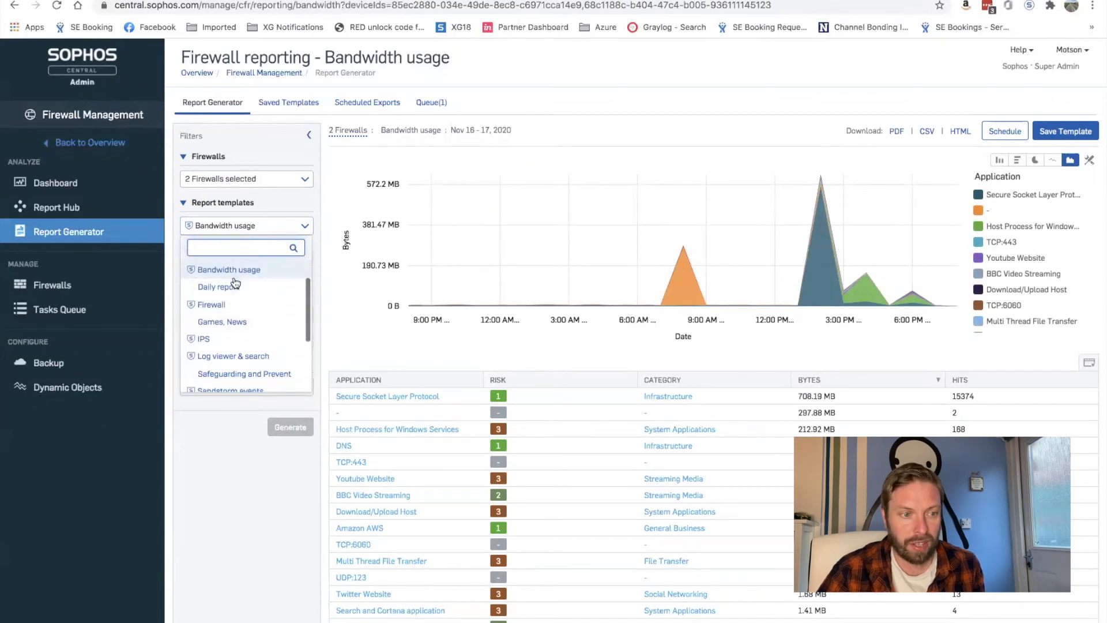
pyautogui.scroll(4, 235, 283)
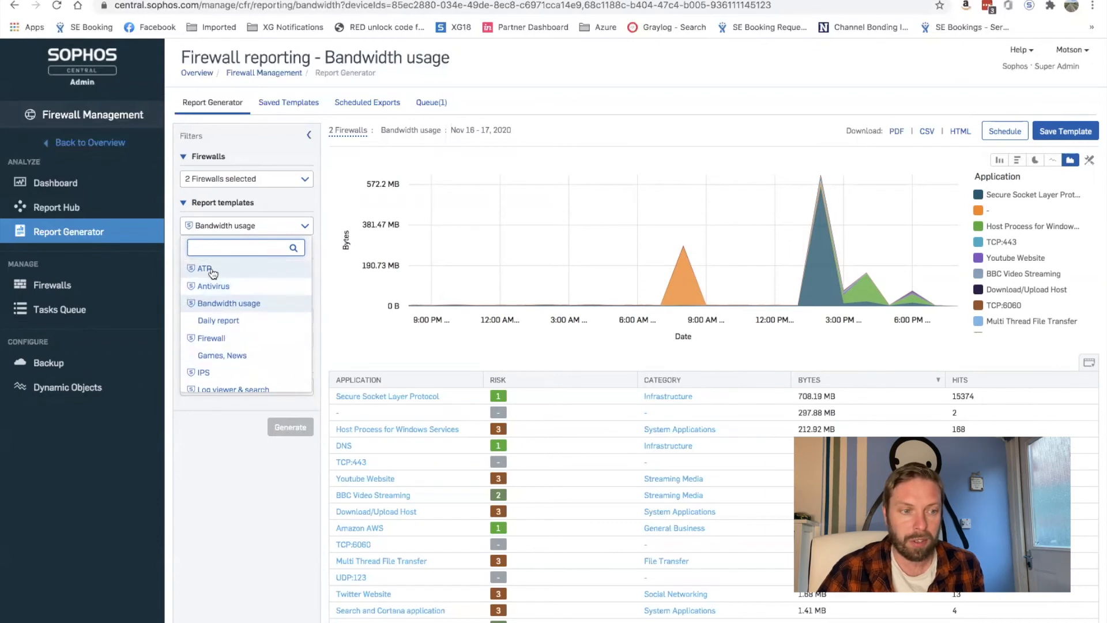
pyautogui.click(209, 269)
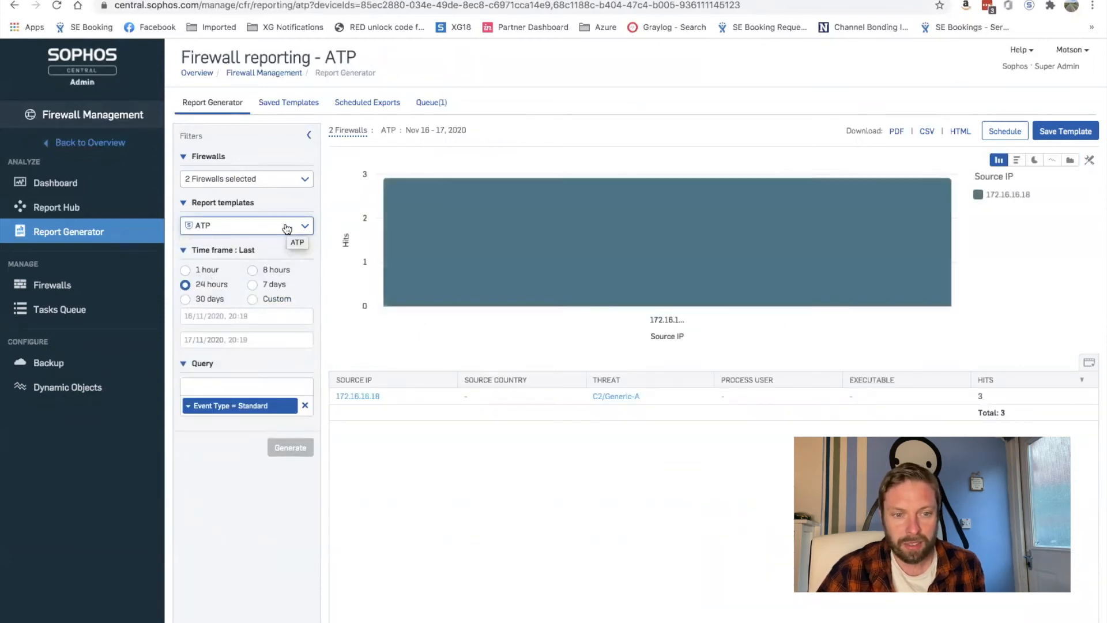
# Generate a Web usage report with a 7-day time frame
pyautogui.click(287, 226)
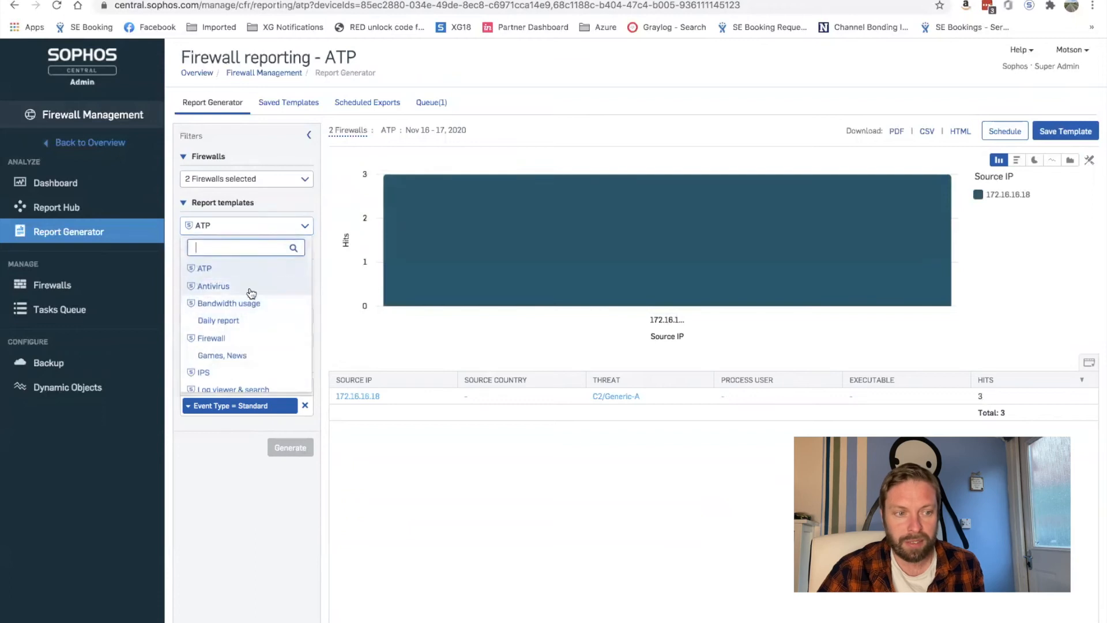
pyautogui.scroll(-5, 248, 312)
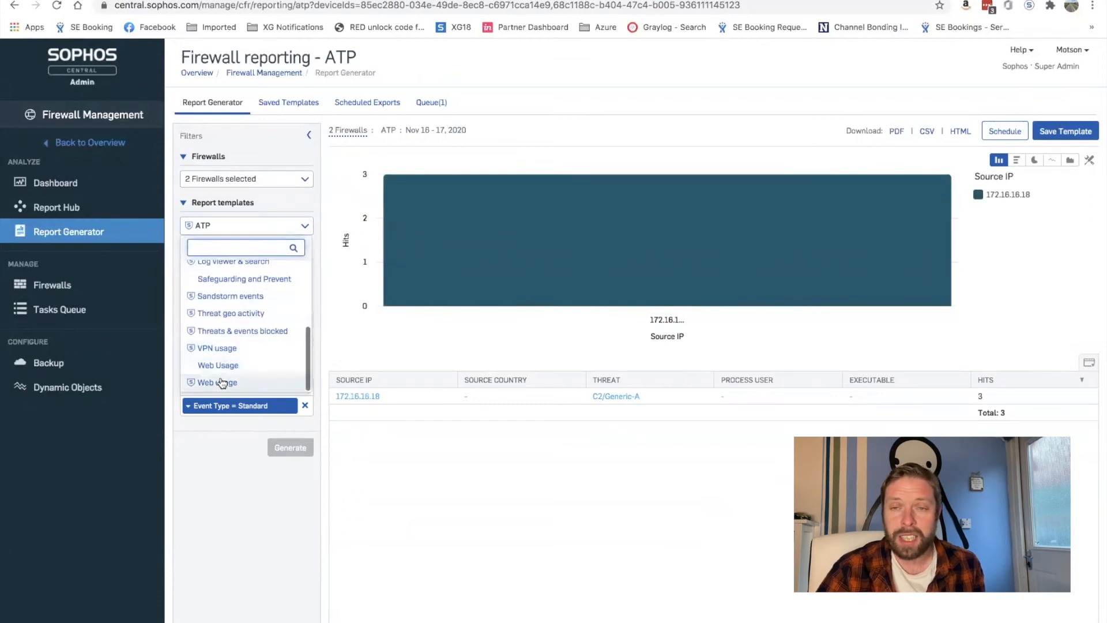
pyautogui.click(220, 382)
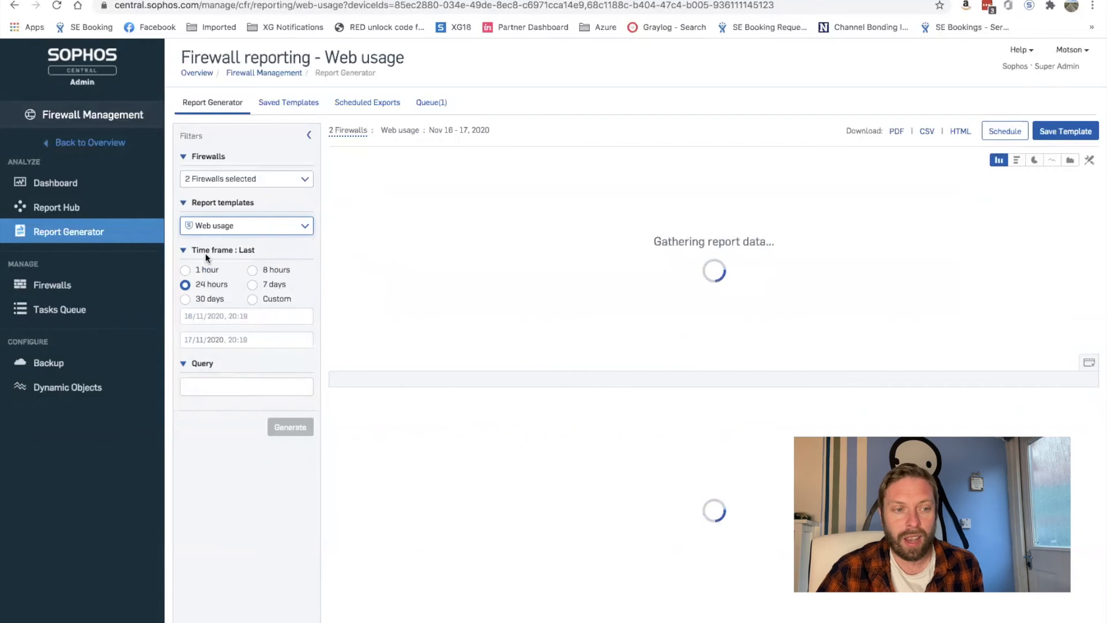
pyautogui.click(285, 284)
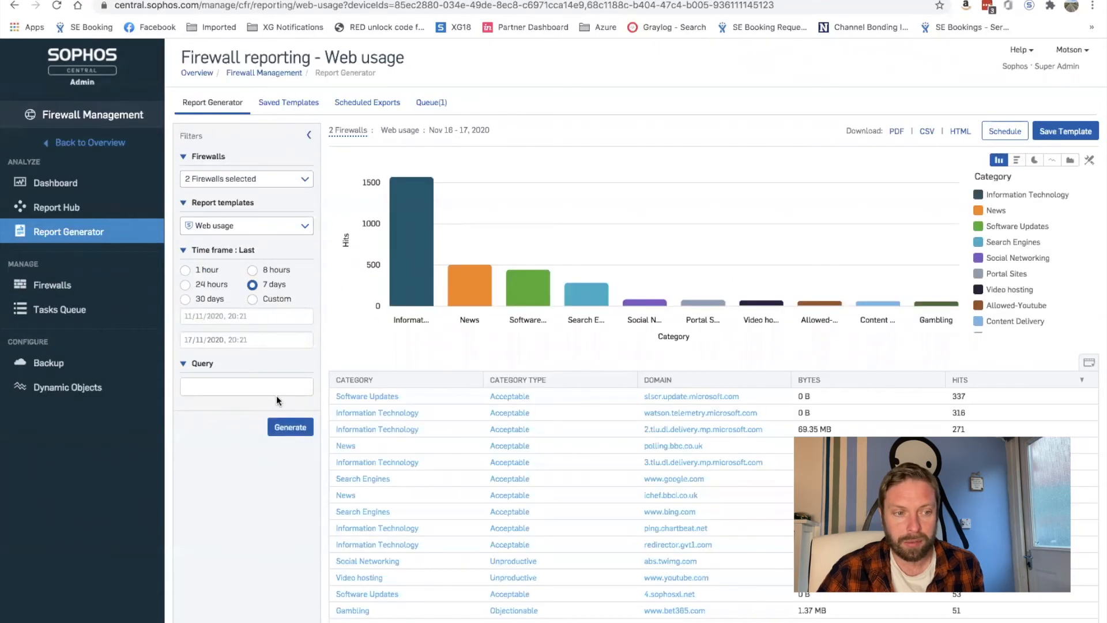
pyautogui.click(285, 432)
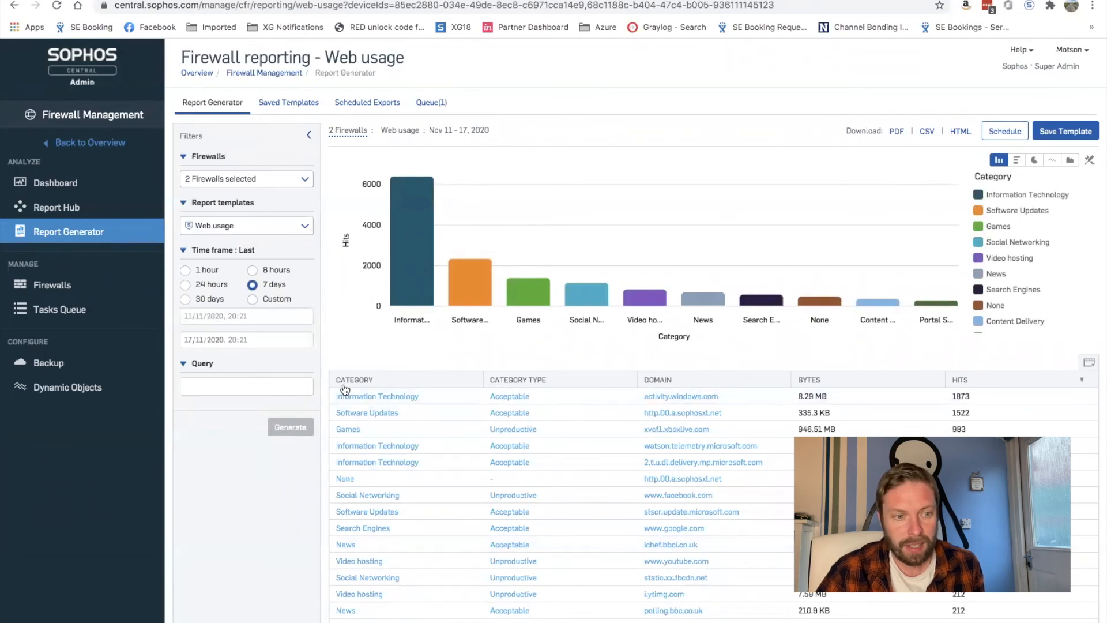
# Add the Date and Firewall Device columns to the web usage table
pyautogui.click(1090, 364)
pyautogui.click(626, 302)
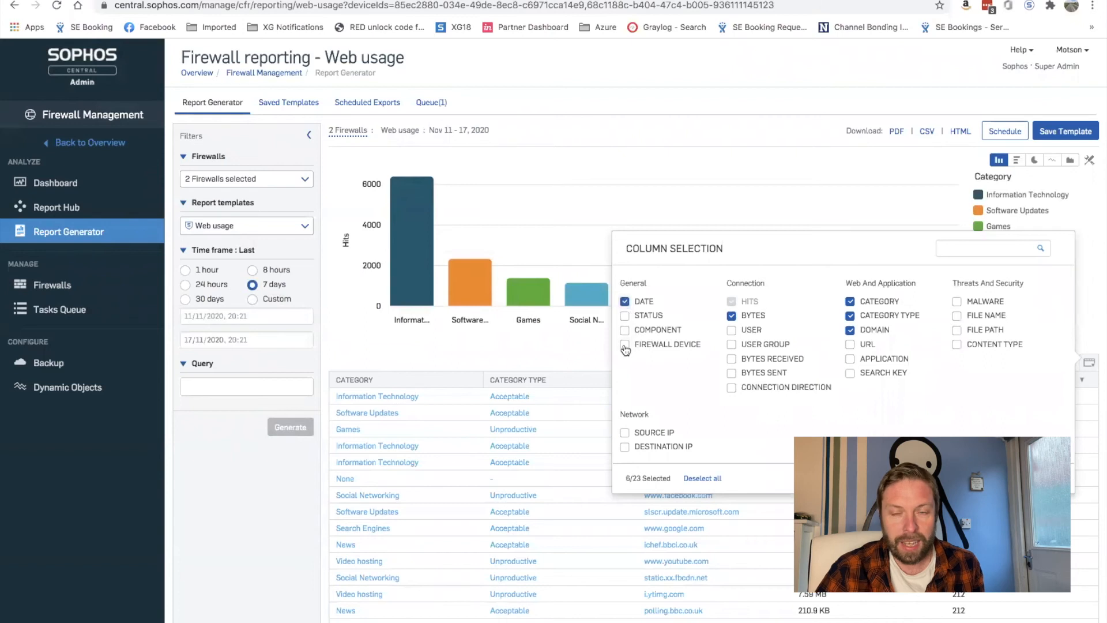
pyautogui.click(625, 345)
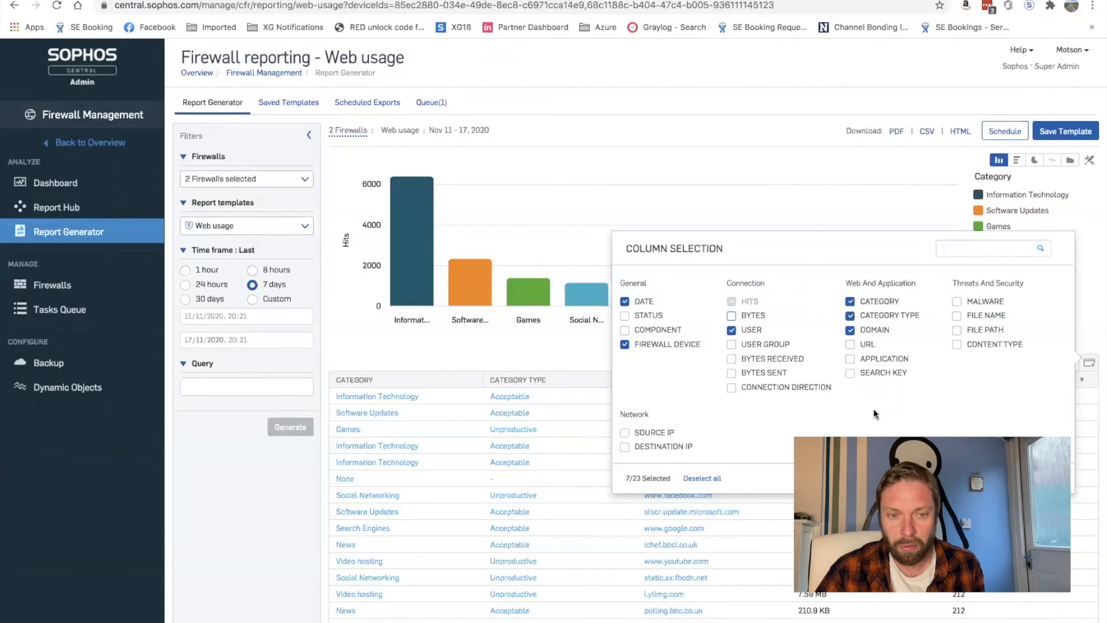
pyautogui.click(1047, 478)
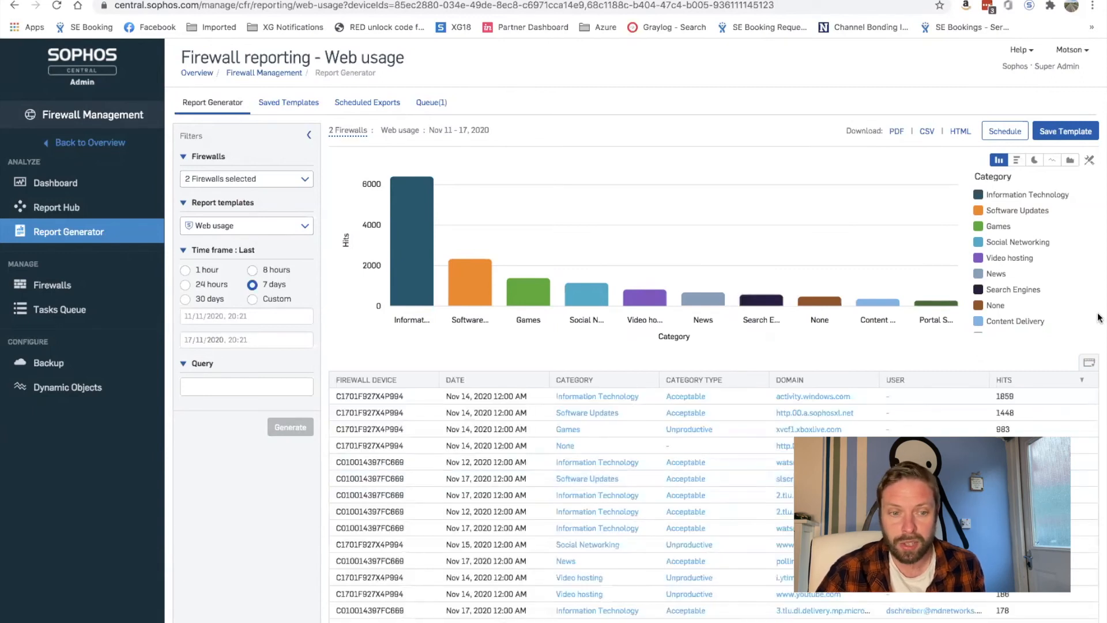
# Try the pie, line and stacked-area chart styles, then scroll through the per-firewall, per-day usage table
pyautogui.click(1035, 160)
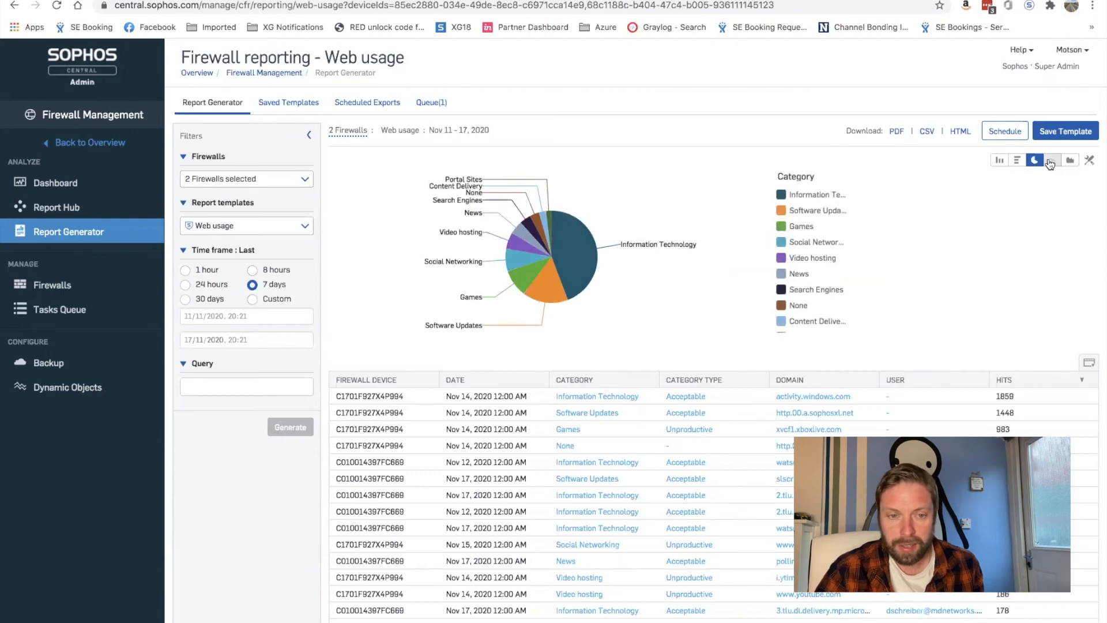
pyautogui.click(1053, 161)
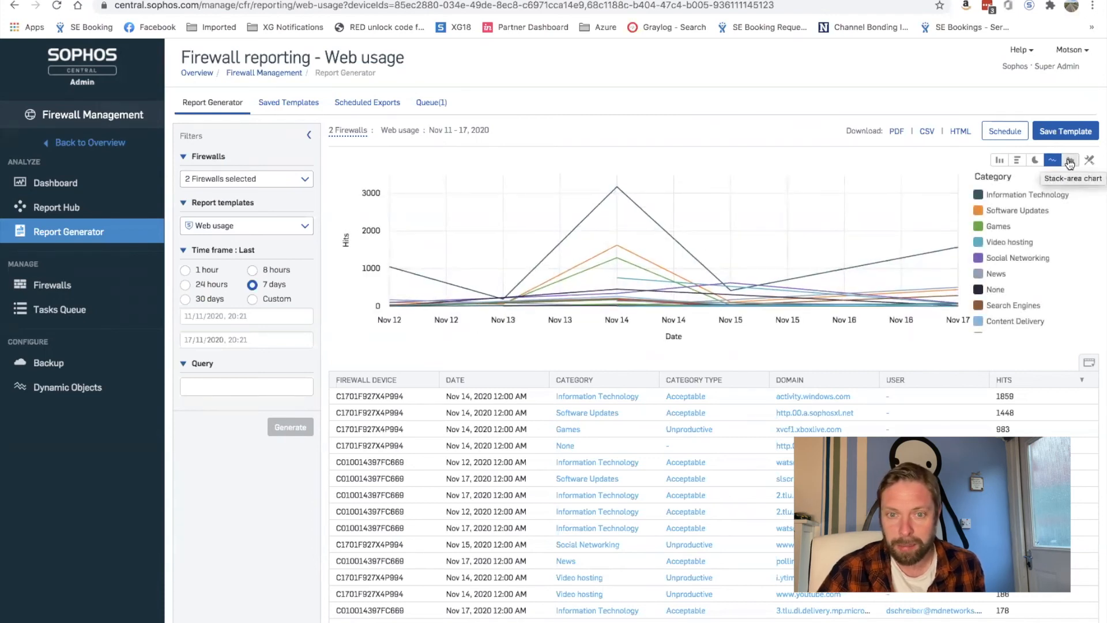
pyautogui.click(1069, 159)
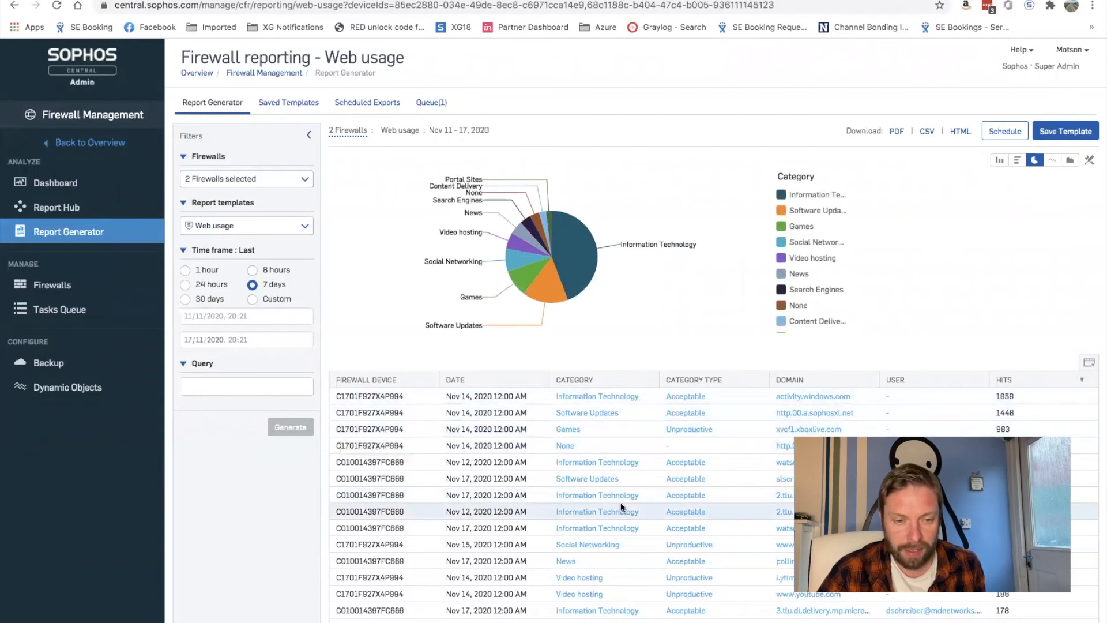
pyautogui.scroll(-3, 643, 472)
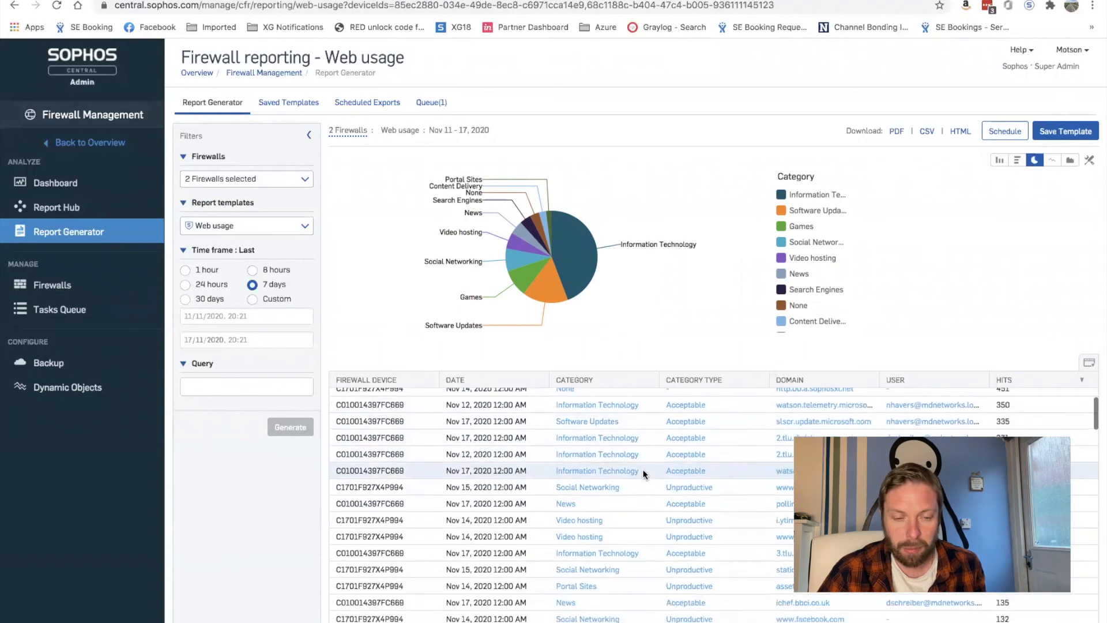
pyautogui.scroll(-6, 643, 473)
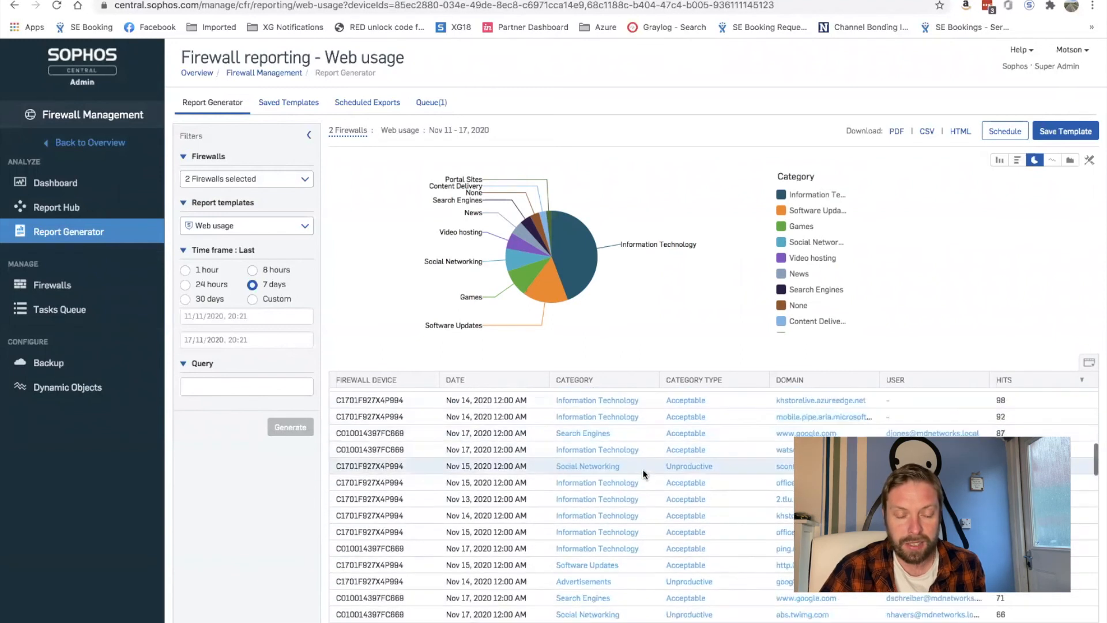
pyautogui.scroll(-8, 644, 474)
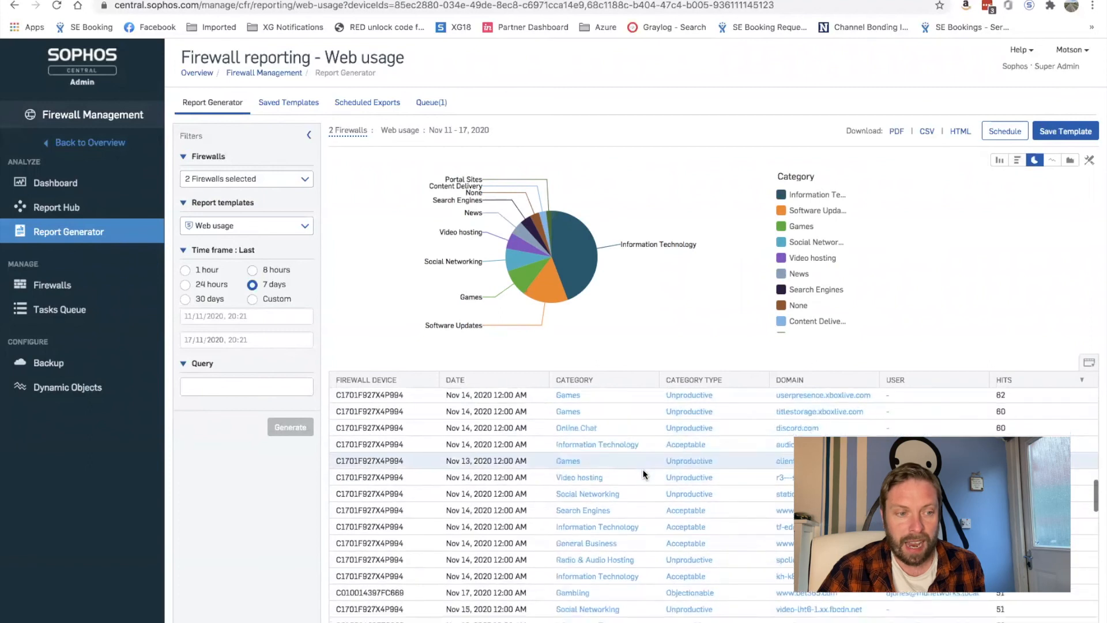
pyautogui.scroll(-8, 644, 474)
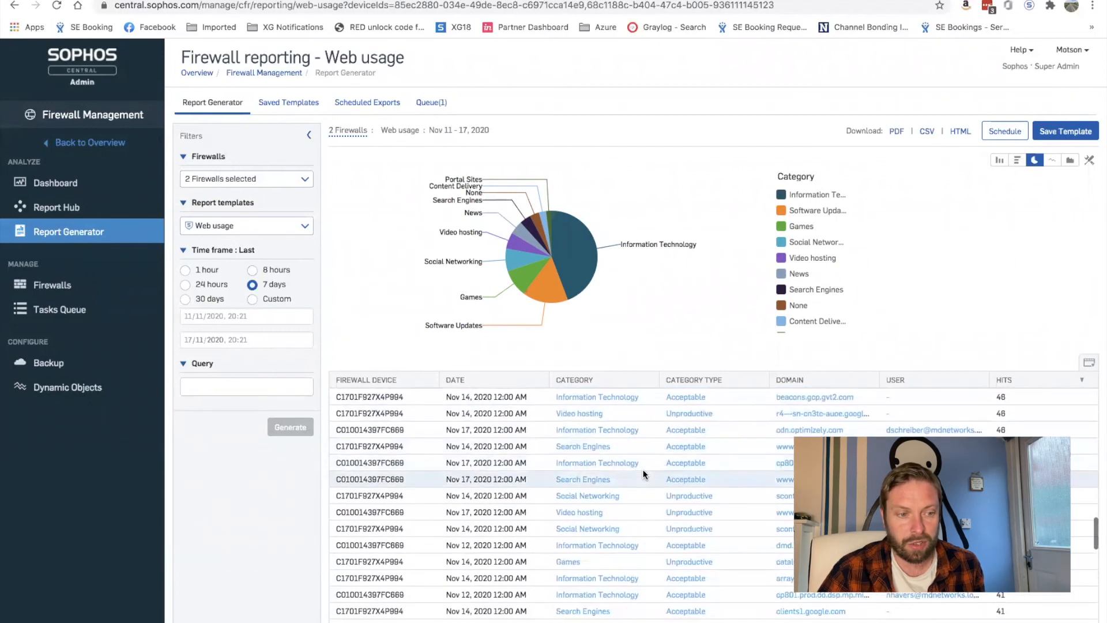
pyautogui.scroll(15, 644, 474)
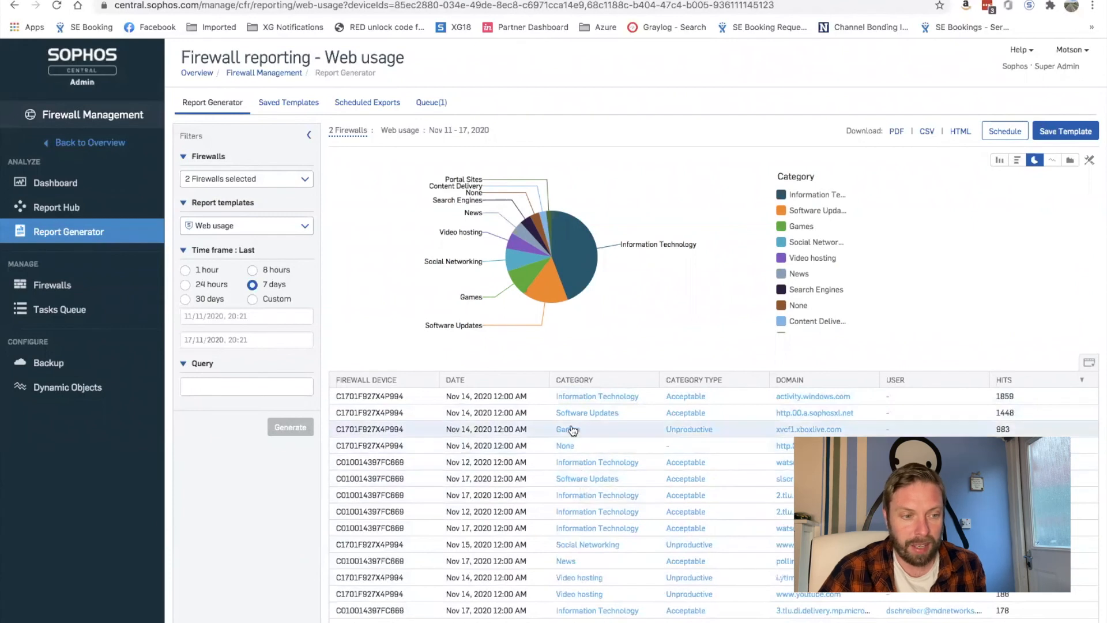
# Set a Category IN filter for Games, Gambling, Sexually explicit and weapons
pyautogui.click(565, 430)
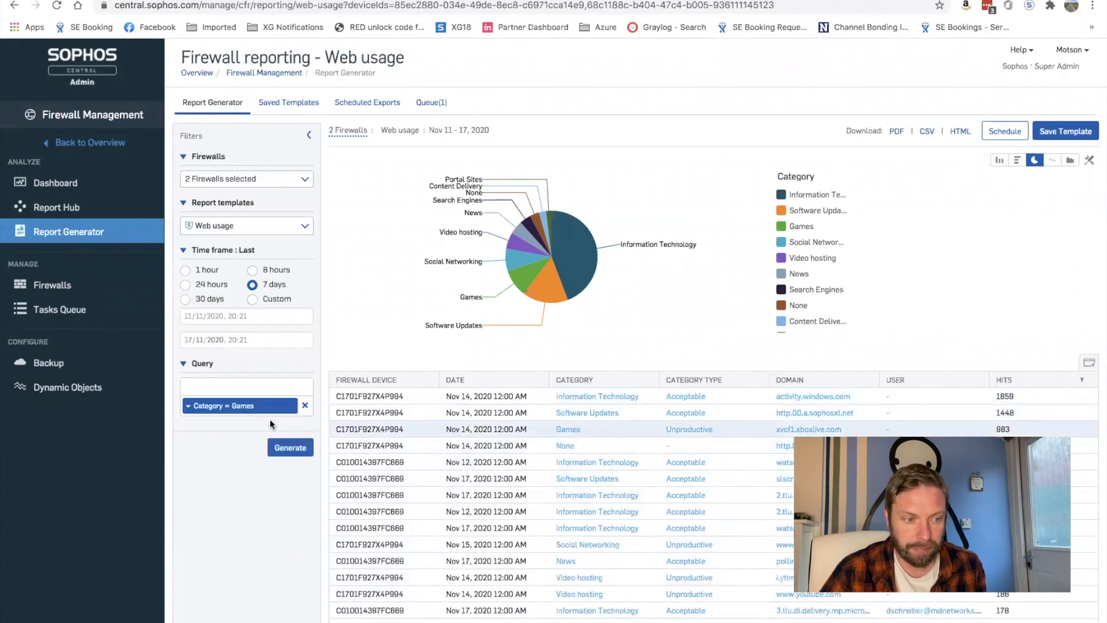
pyautogui.click(256, 407)
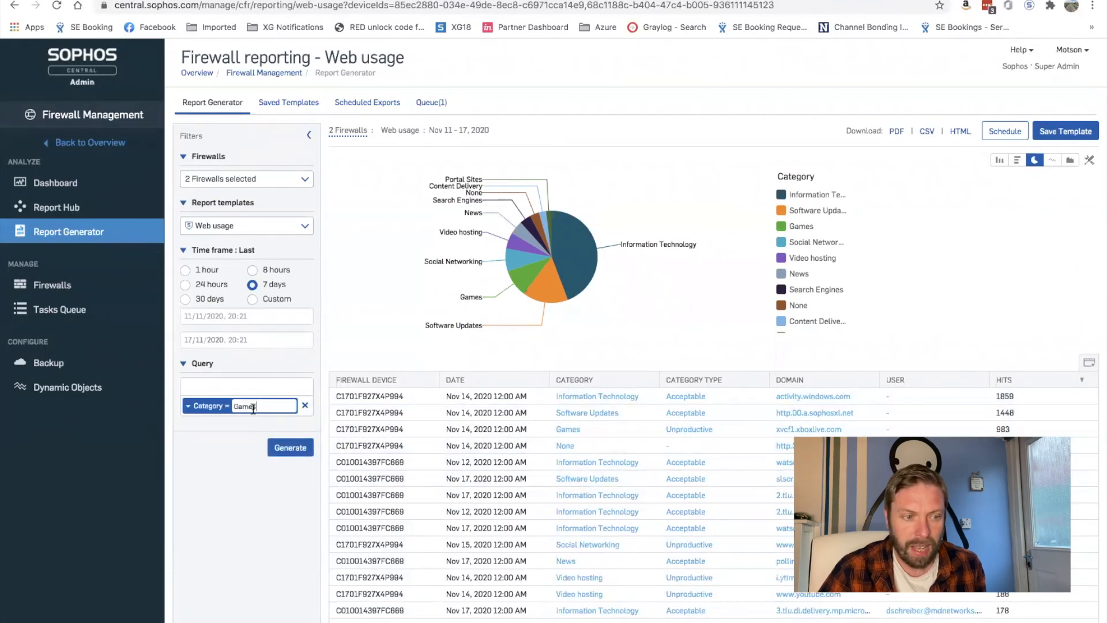
pyautogui.click(188, 410)
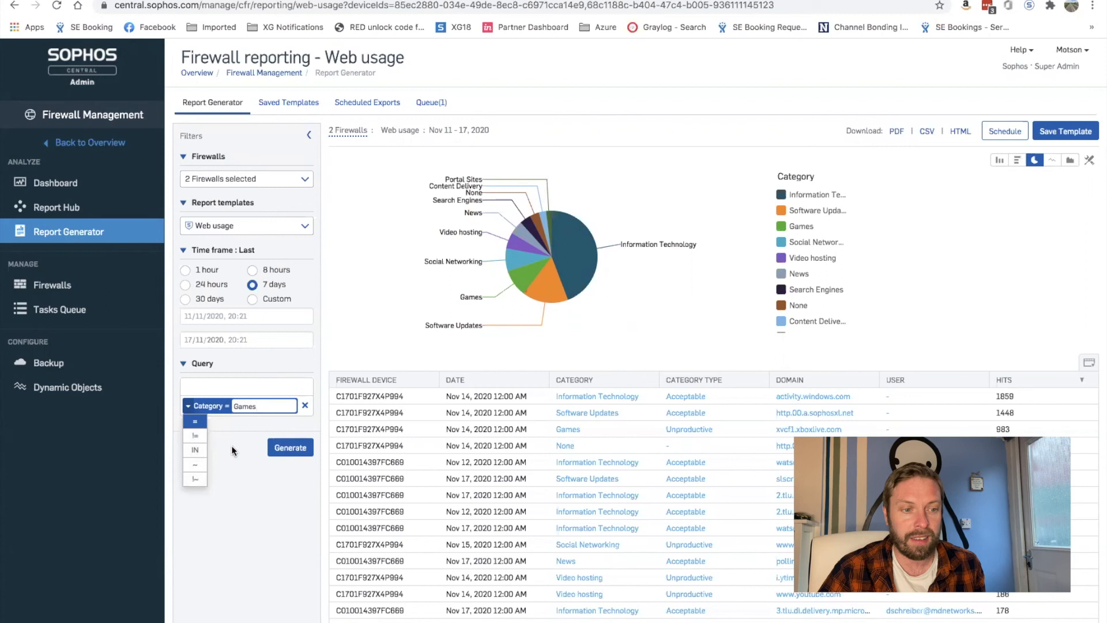
pyautogui.click(195, 450)
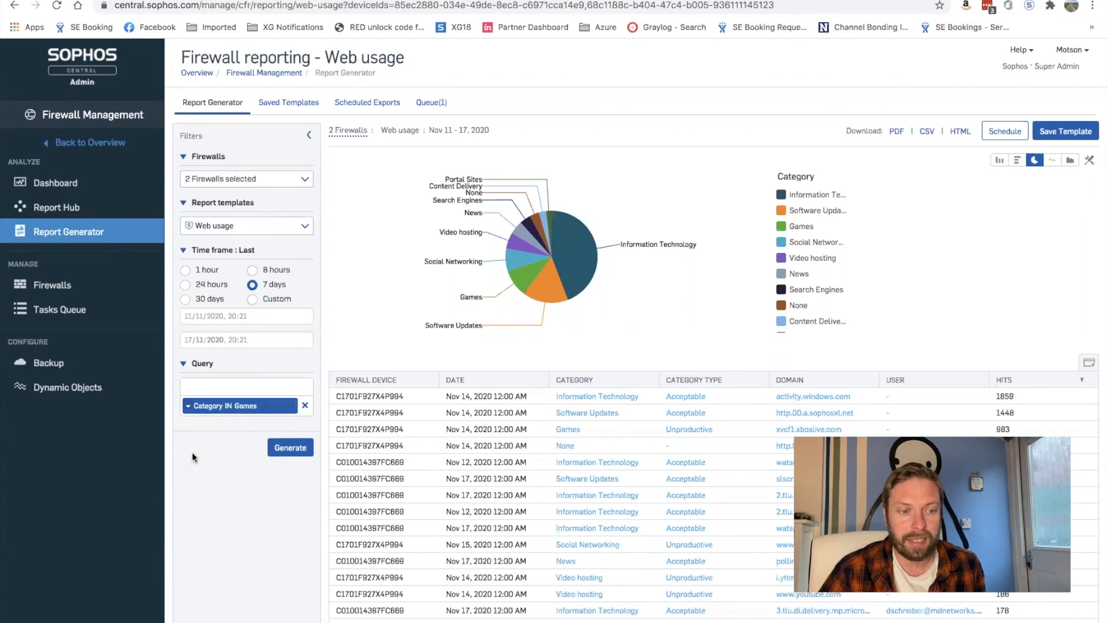
pyautogui.click(257, 407)
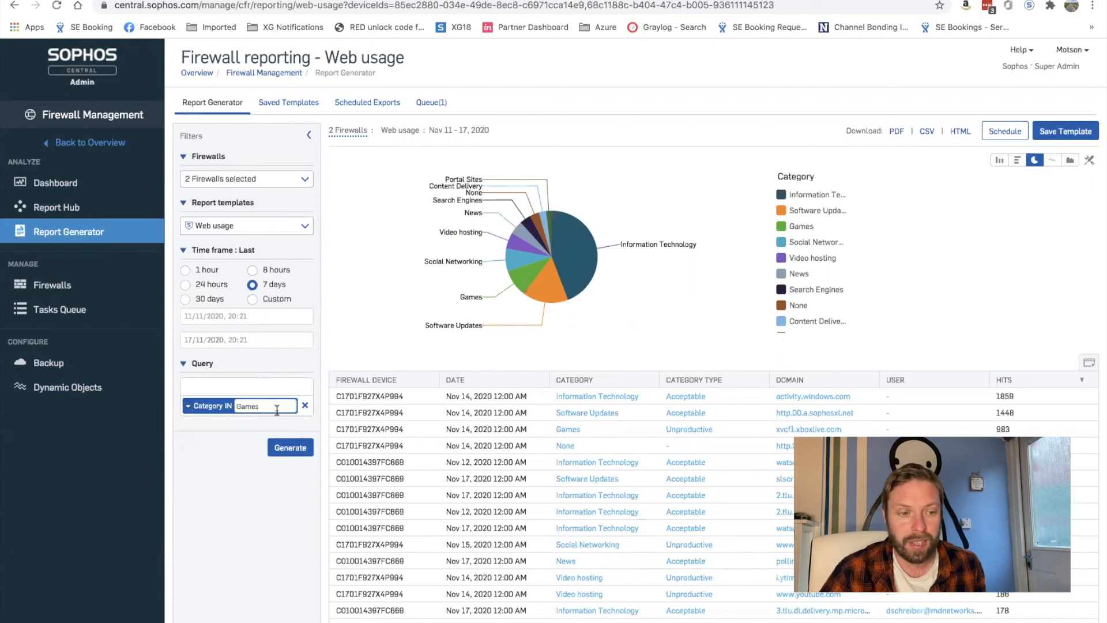
pyautogui.write(',')
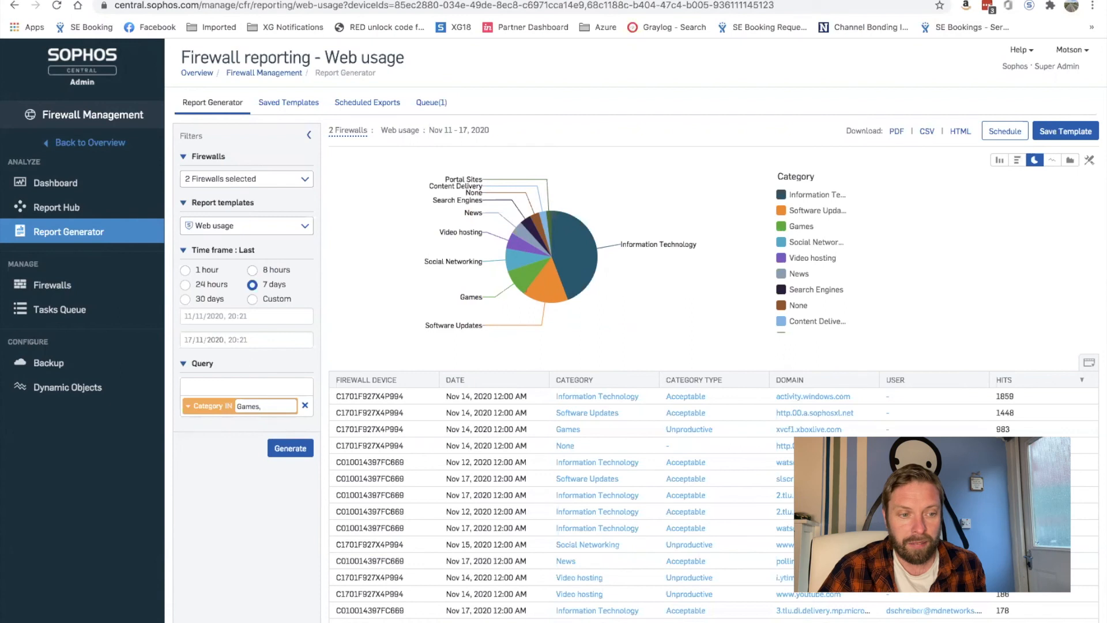
pyautogui.write(' Gamblin')
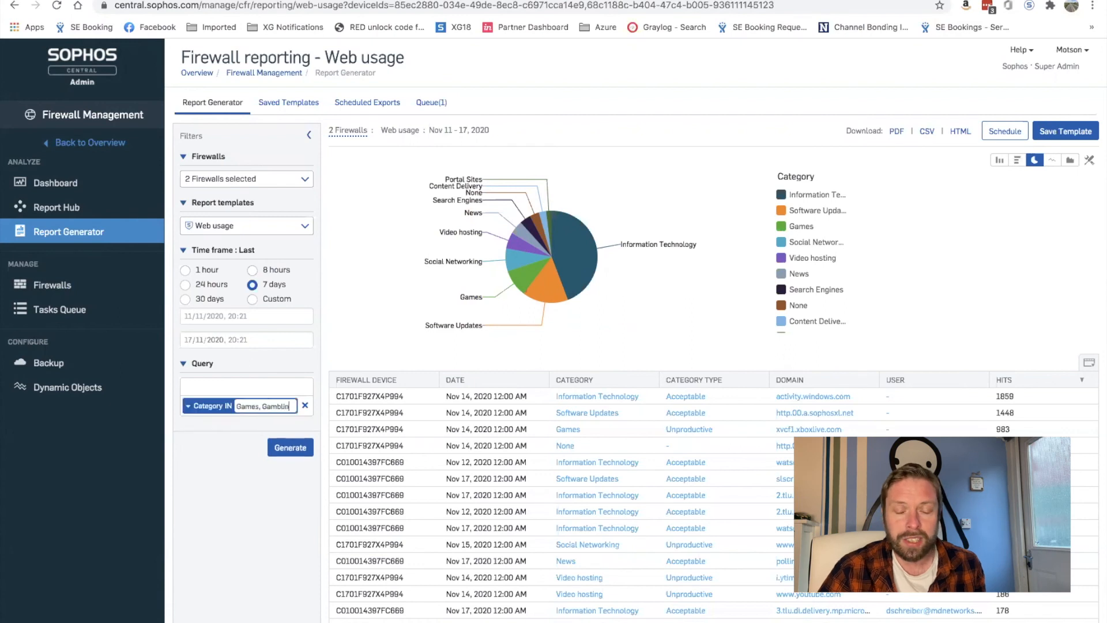
pyautogui.write('g,')
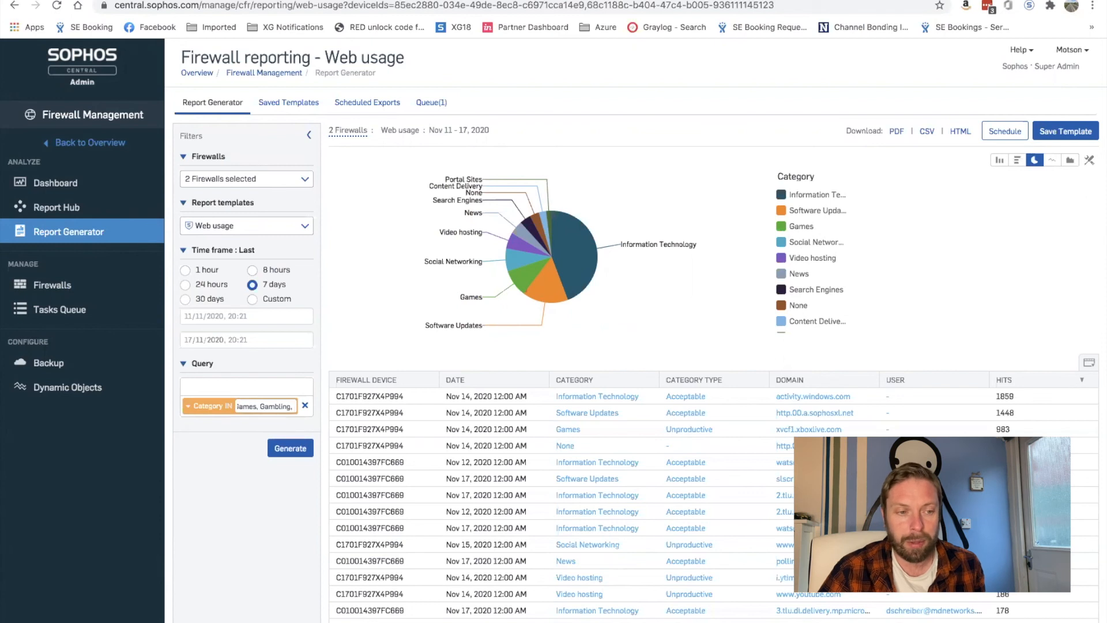
pyautogui.write('Sexually exp')
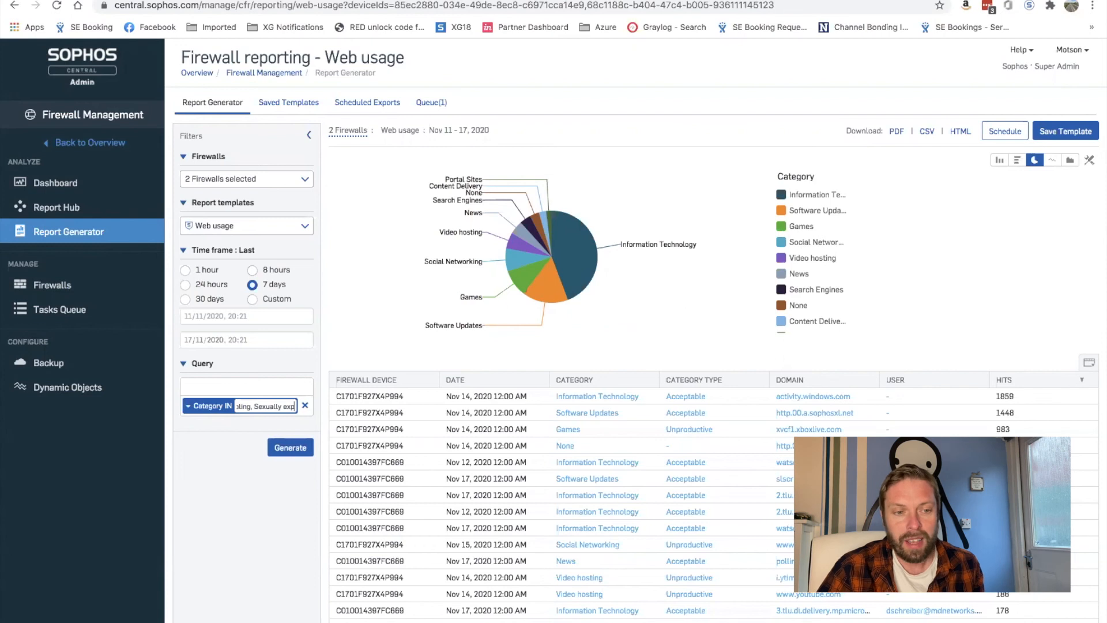
pyautogui.write('licit')
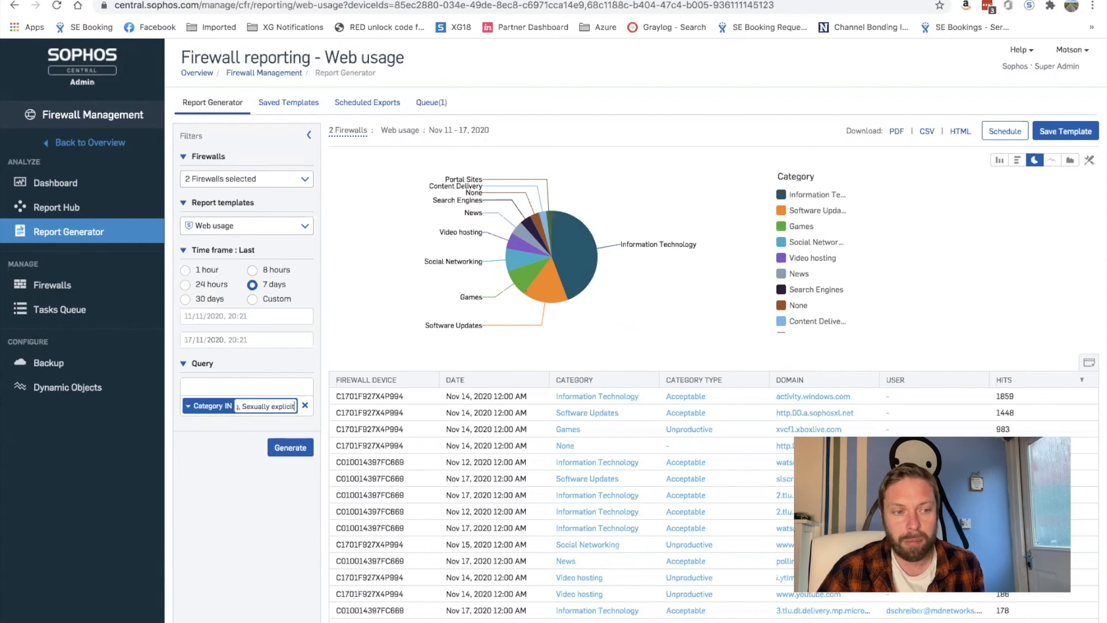
pyautogui.write(',weap')
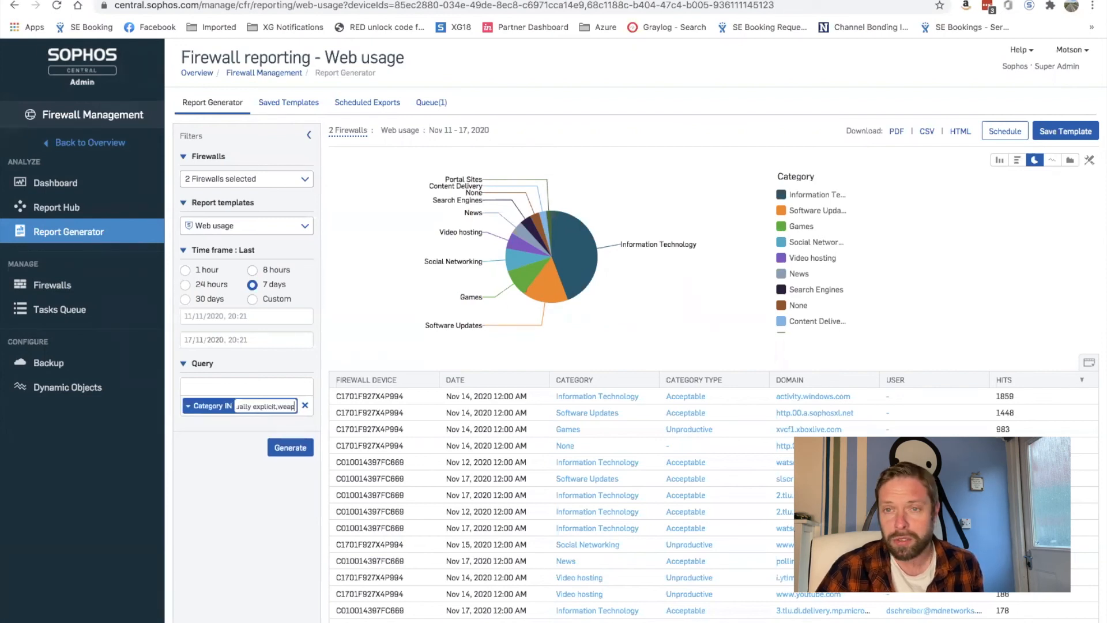
pyautogui.write('ons,Gambling,Sex')
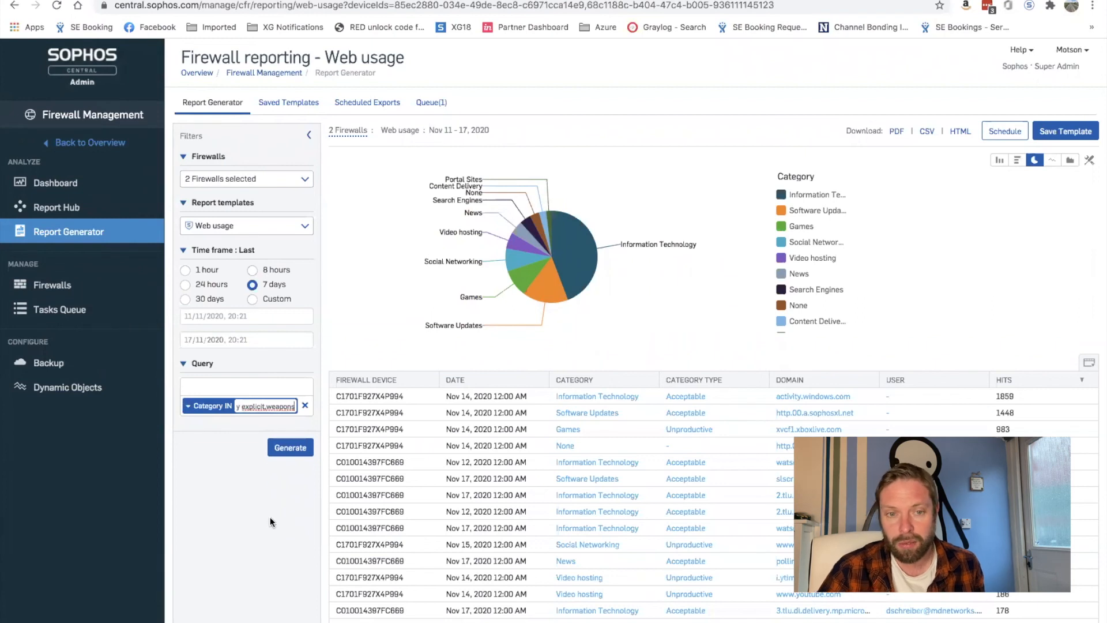
pyautogui.click(270, 516)
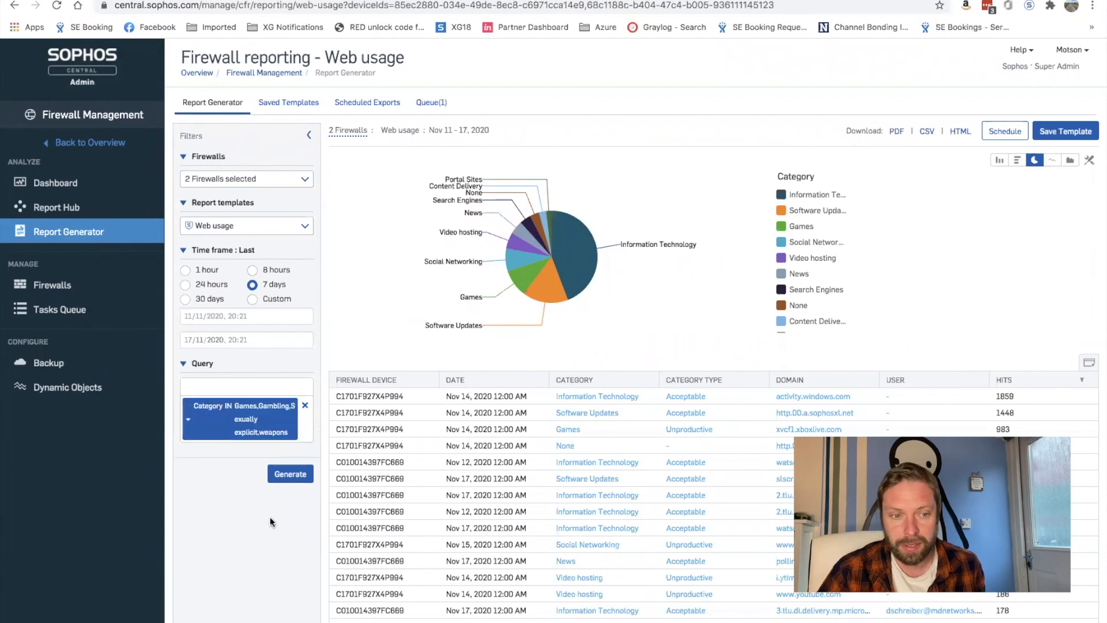
pyautogui.click(282, 477)
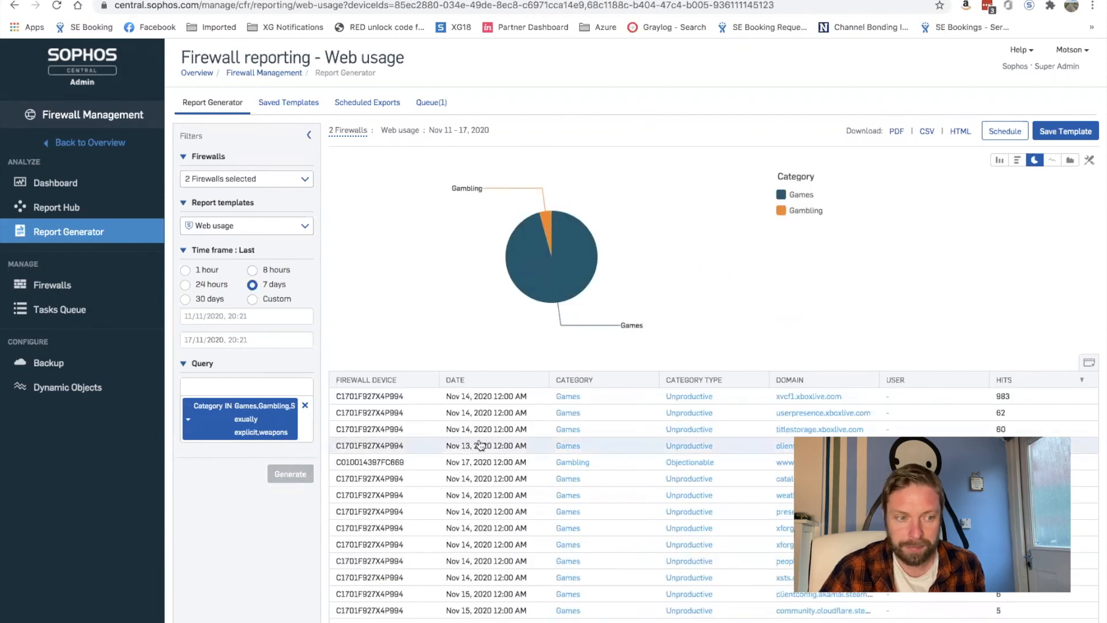
pyautogui.scroll(-10, 674, 448)
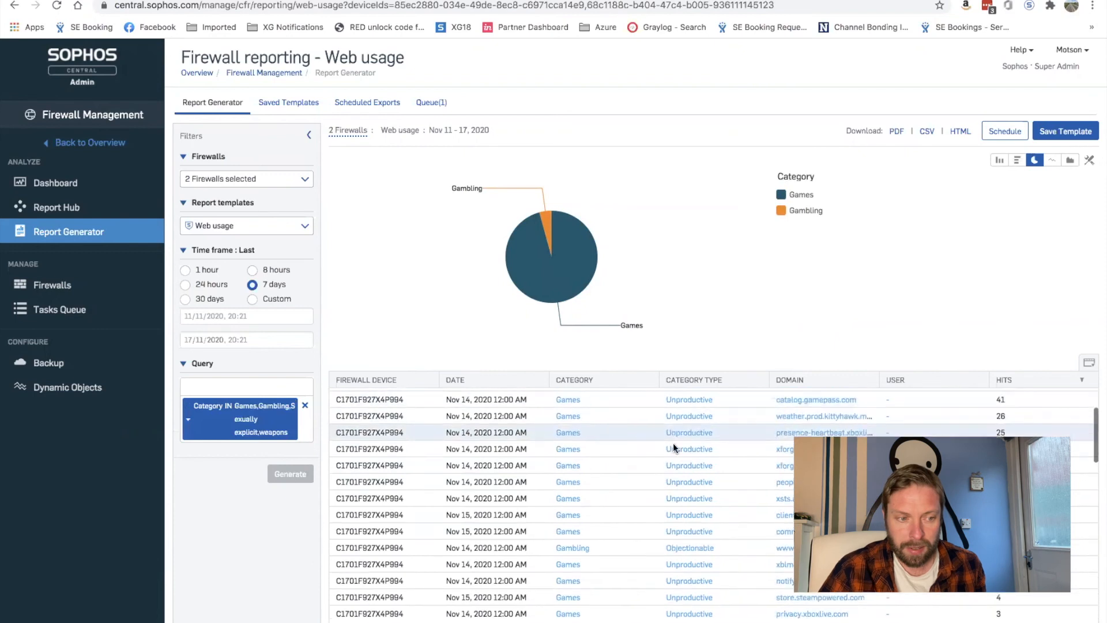
pyautogui.scroll(-10, 674, 449)
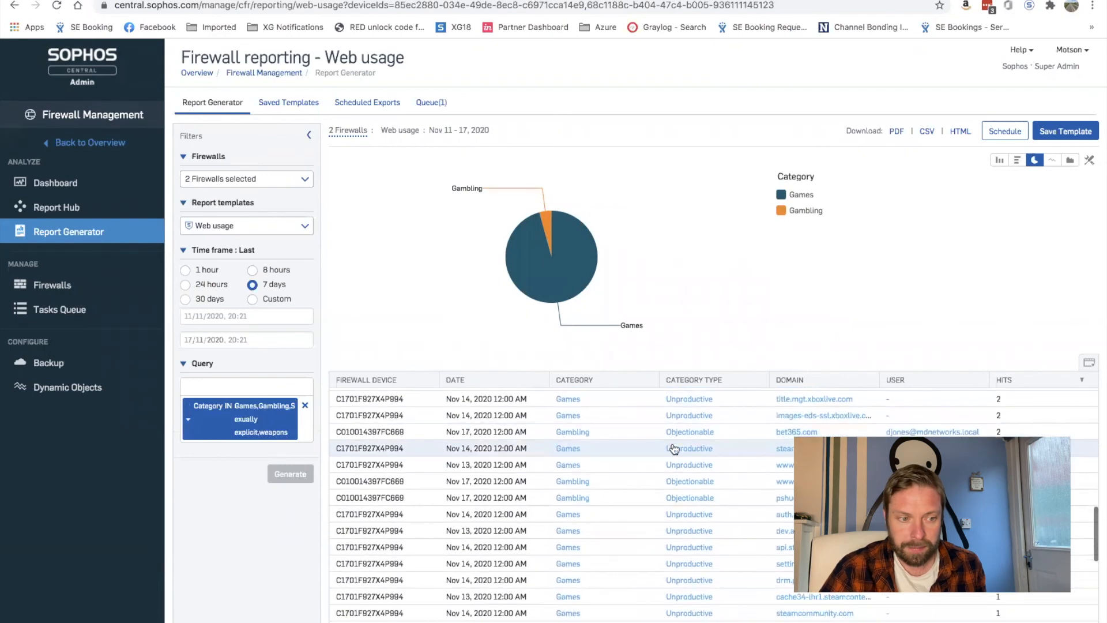
pyautogui.scroll(10, 673, 443)
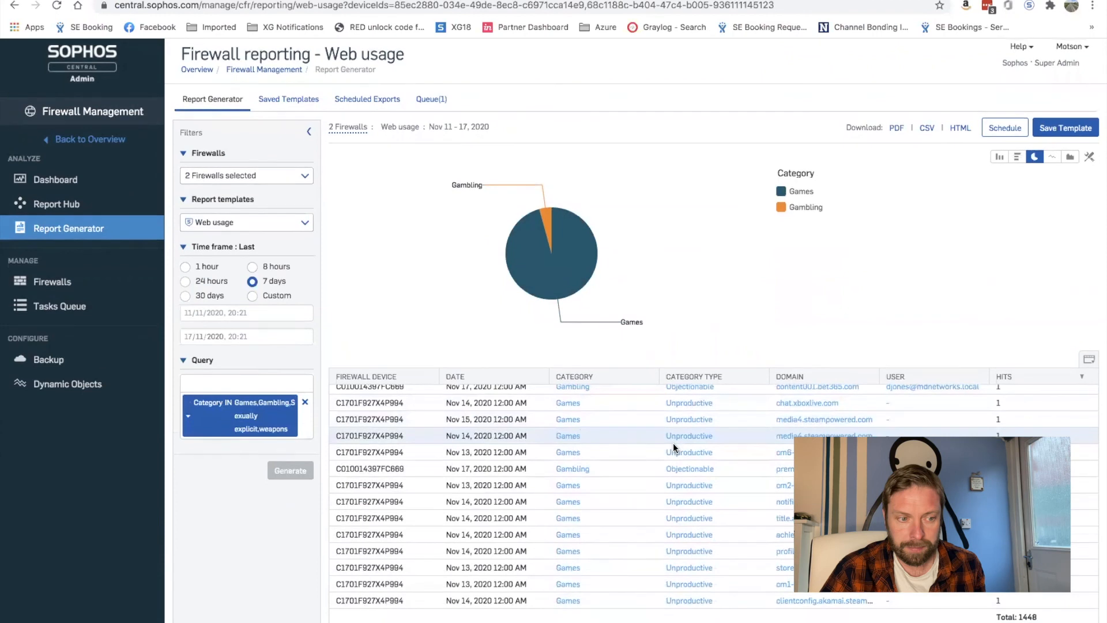
pyautogui.scroll(10, 673, 443)
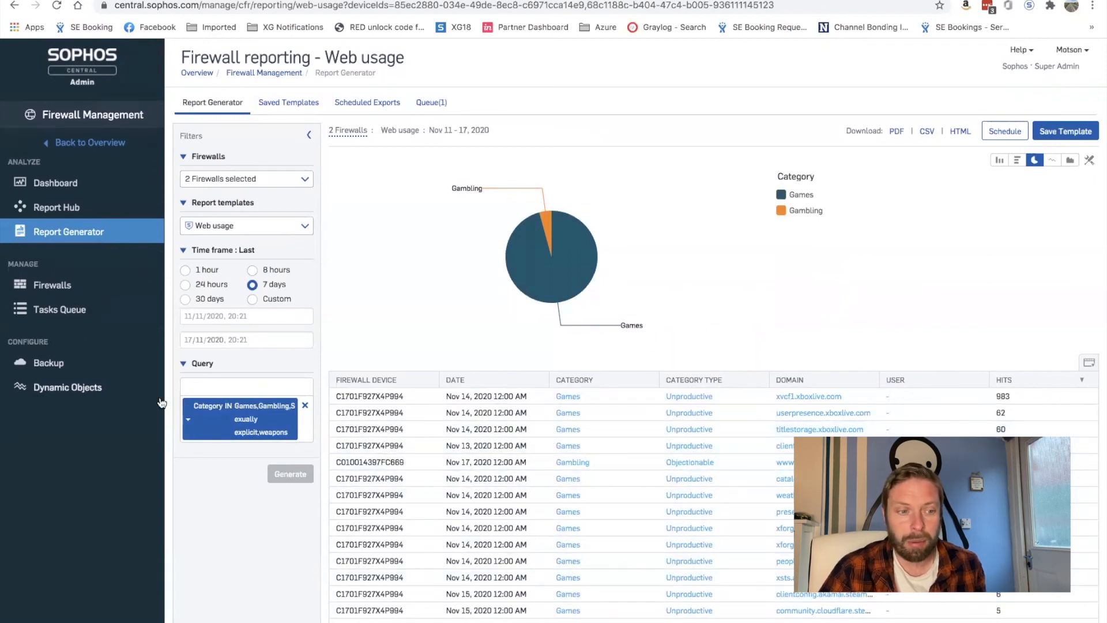
pyautogui.click(199, 387)
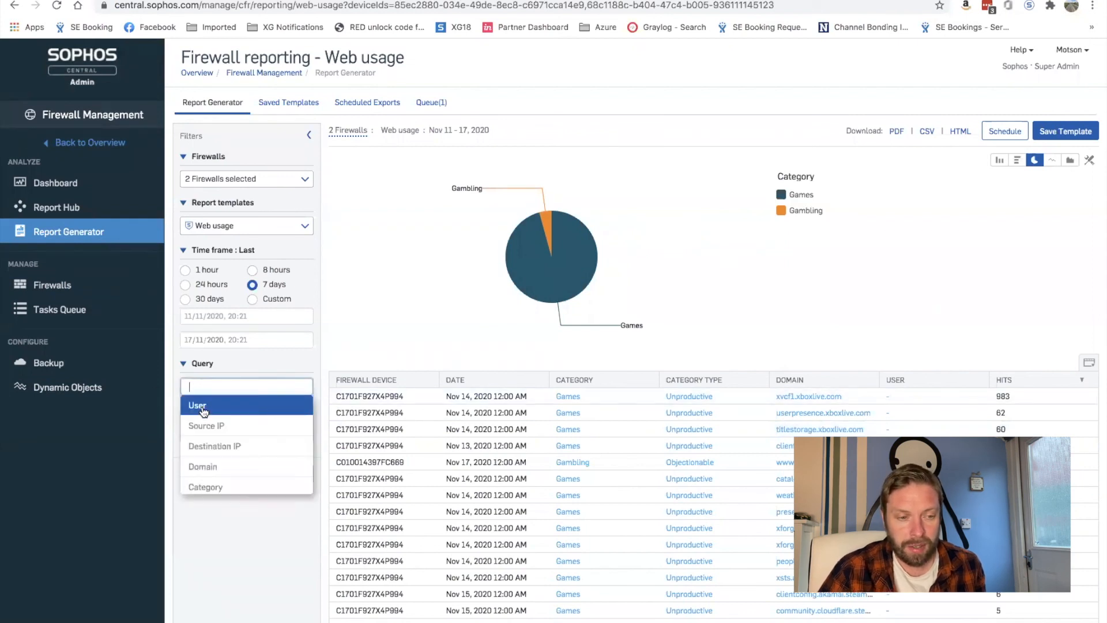
pyautogui.scroll(-3, 219, 423)
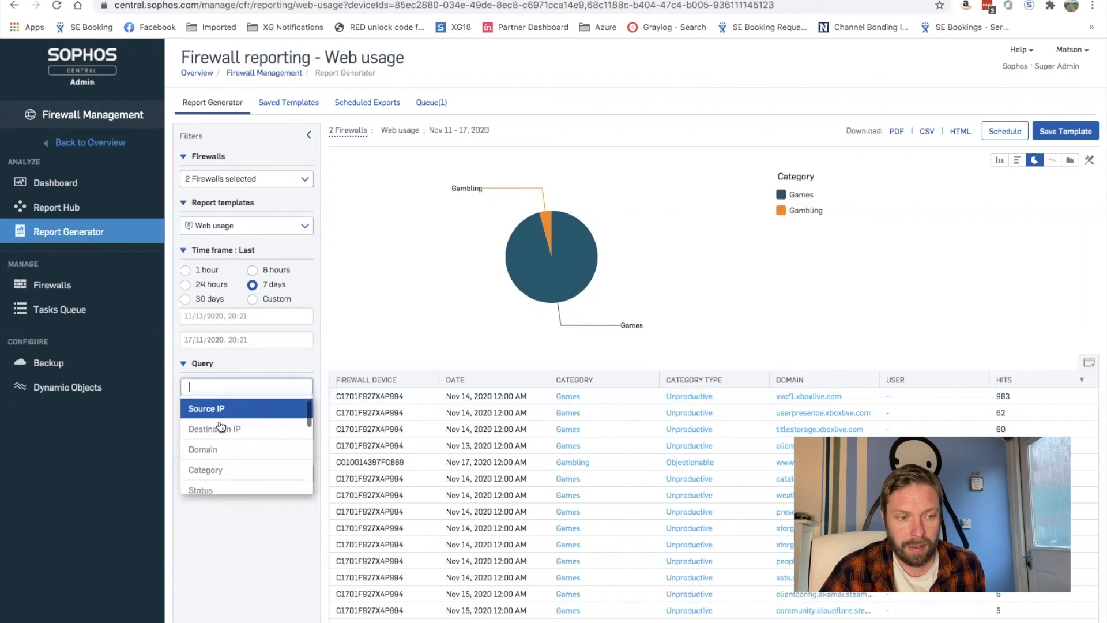
pyautogui.scroll(-3, 220, 427)
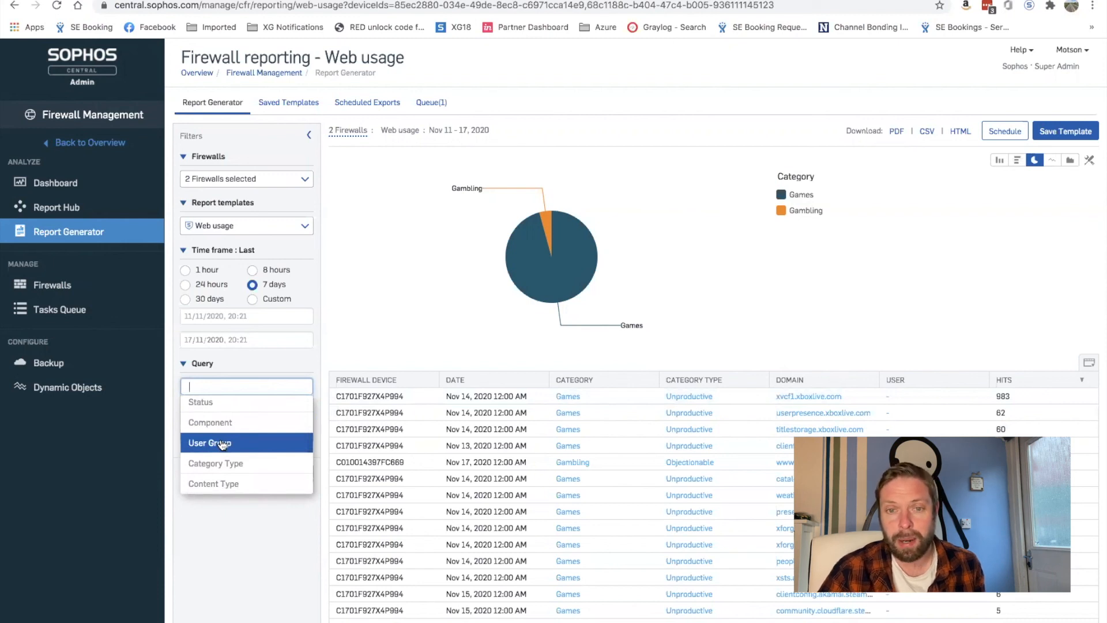
pyautogui.click(271, 404)
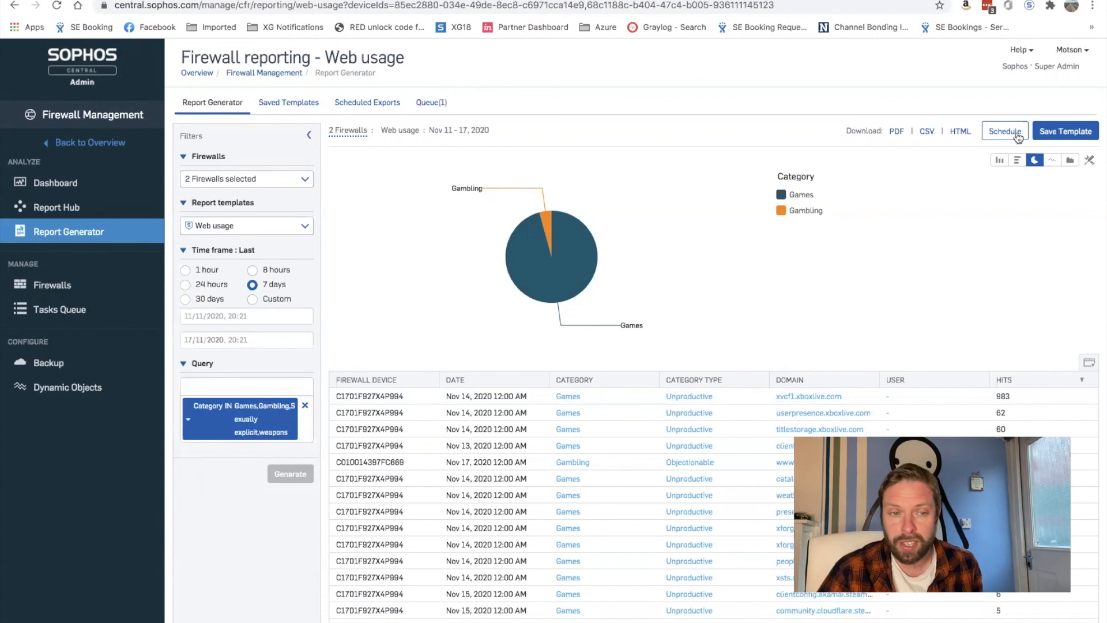
# Save the report as a scheduled template named Blocked Categories Report
pyautogui.click(1073, 136)
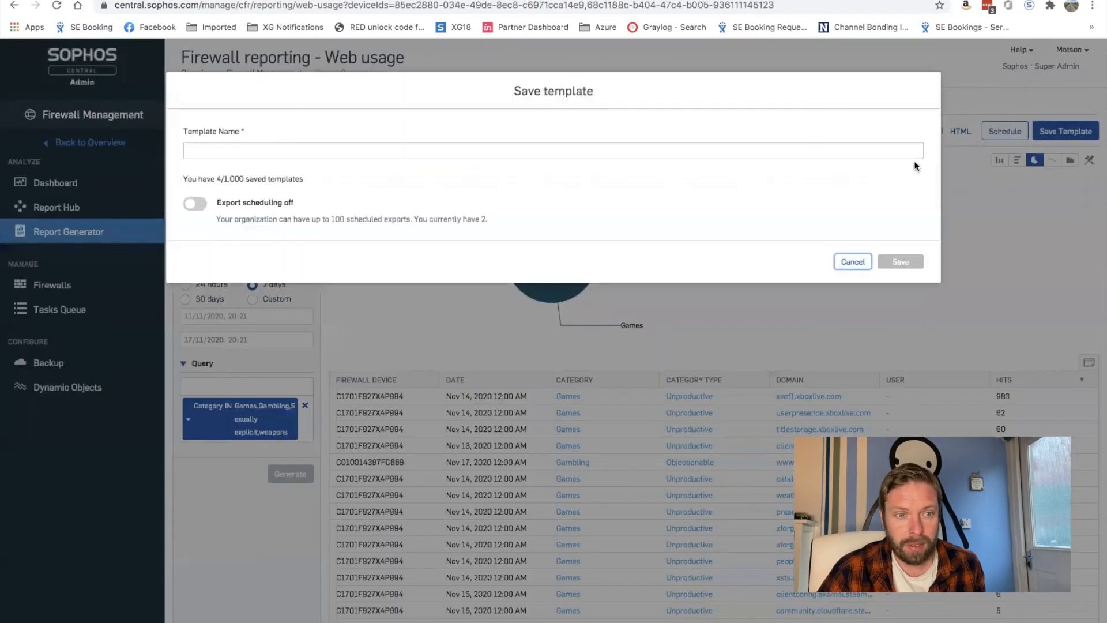
pyautogui.click(212, 154)
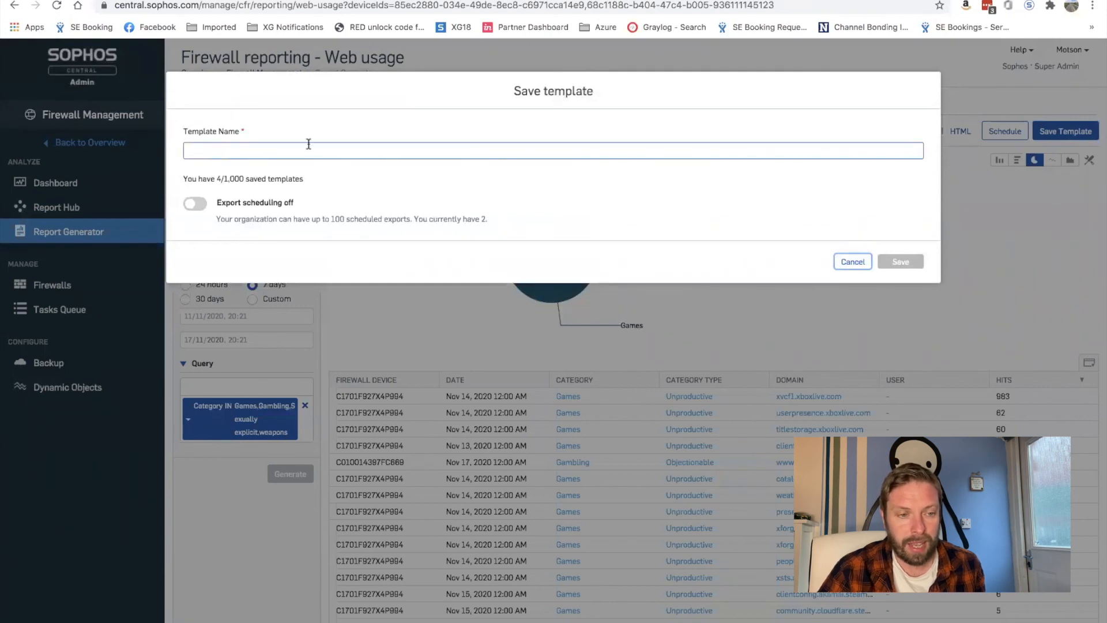
pyautogui.click(859, 262)
pyautogui.click(1010, 126)
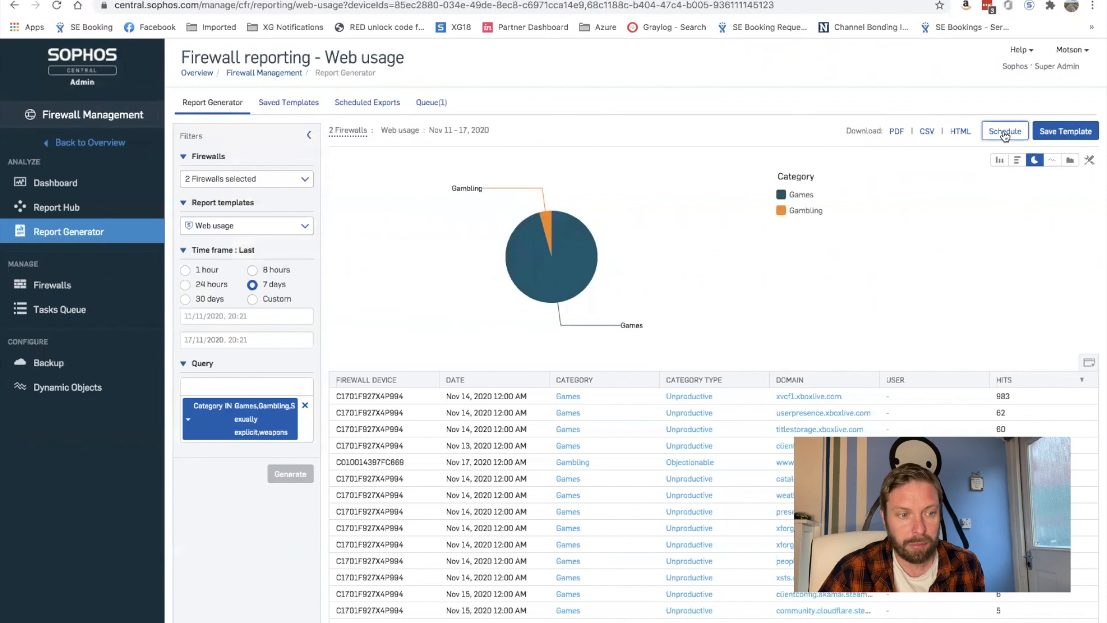
pyautogui.click(227, 152)
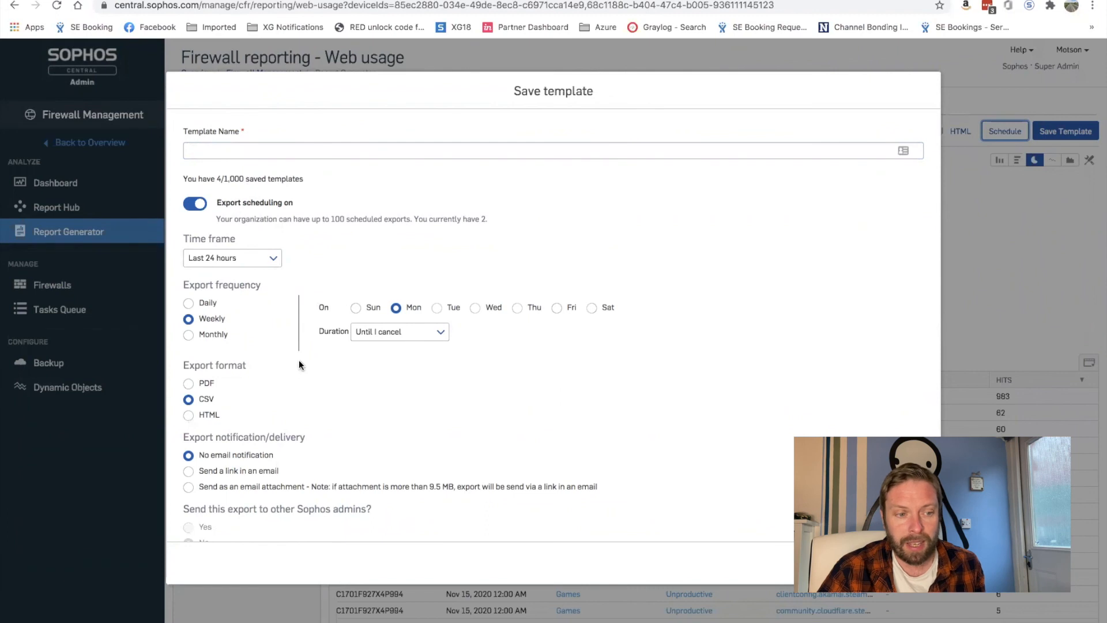
pyautogui.click(221, 151)
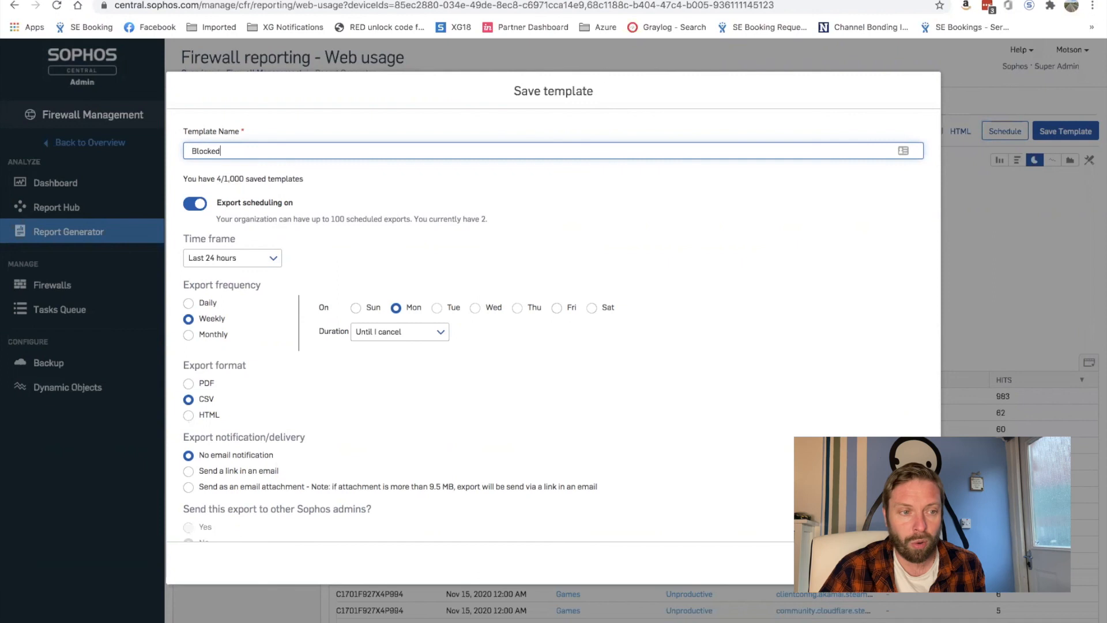
pyautogui.write('Report')
pyautogui.click(531, 228)
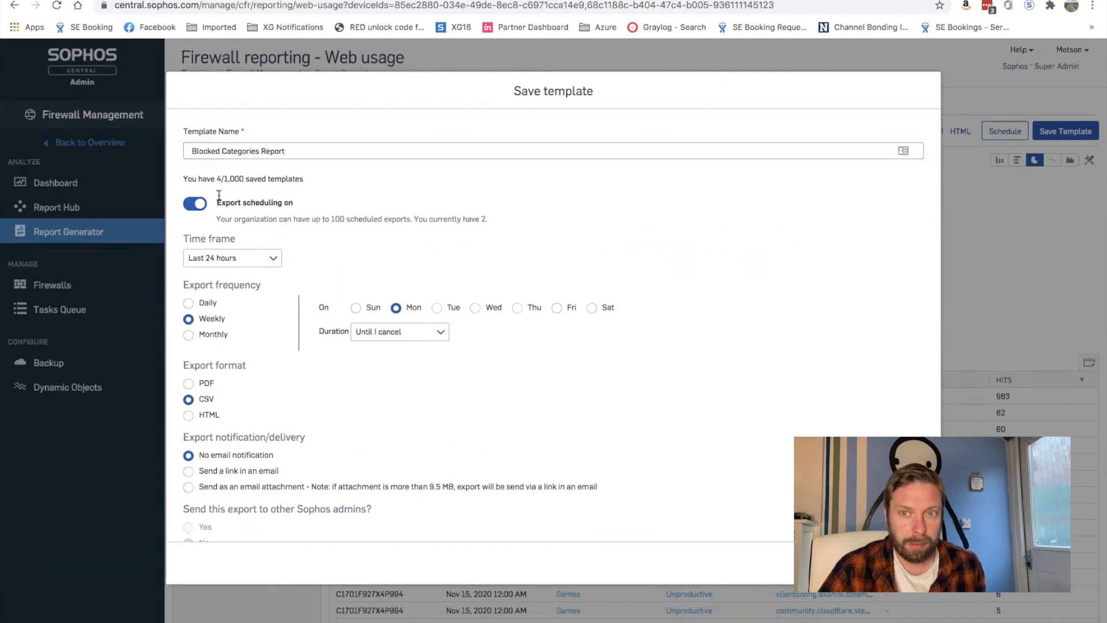
# Schedule a daily Monday–Friday PDF export covering the last 24 hours
pyautogui.click(270, 259)
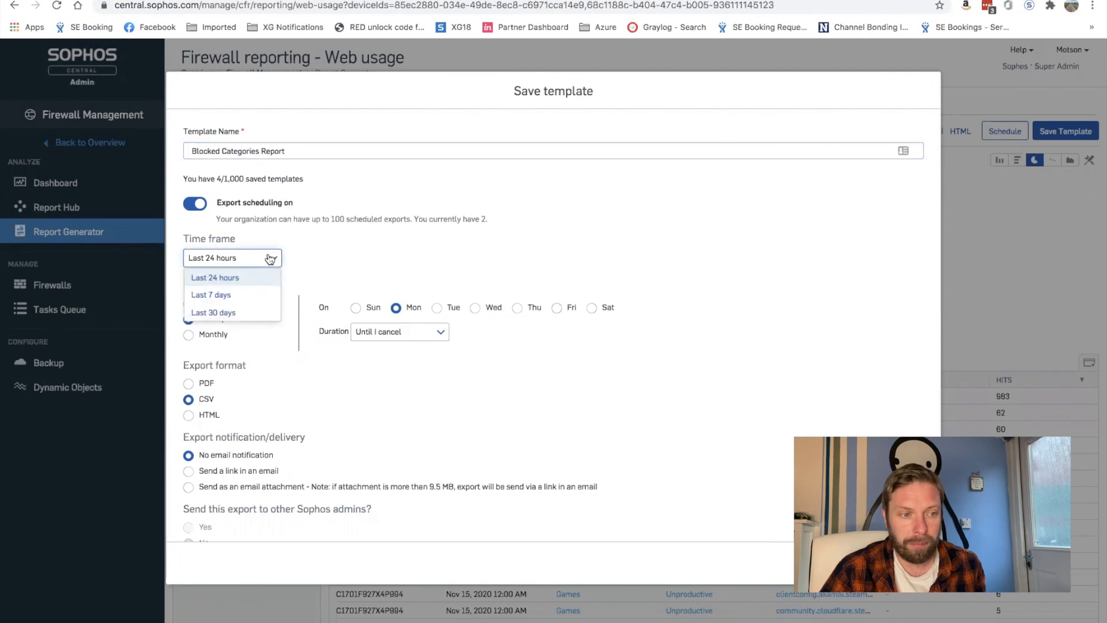
pyautogui.click(241, 279)
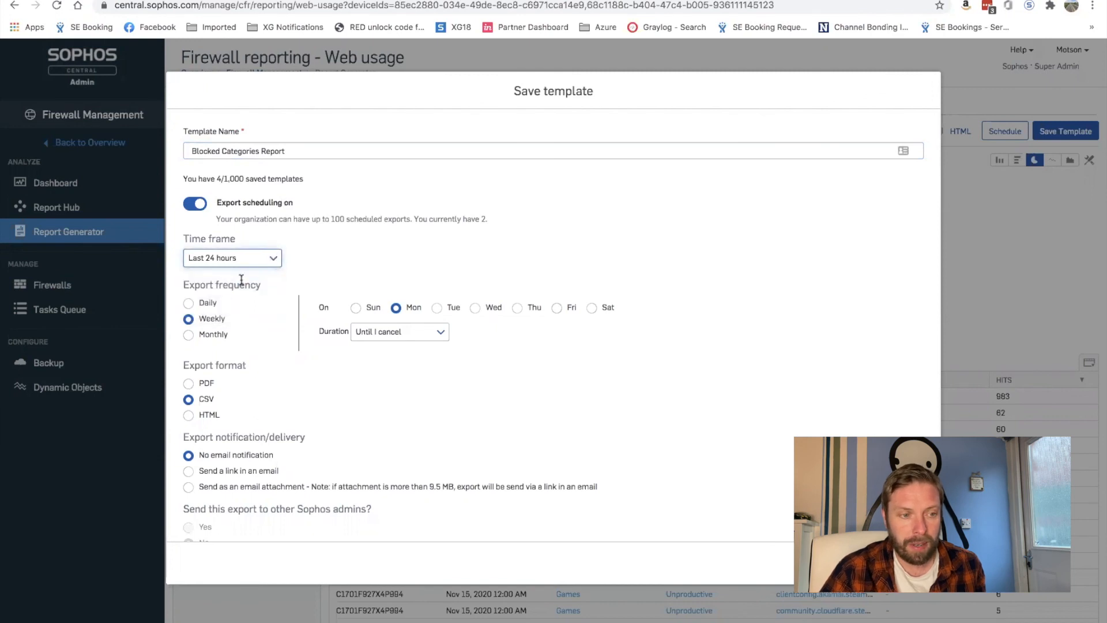
pyautogui.click(189, 304)
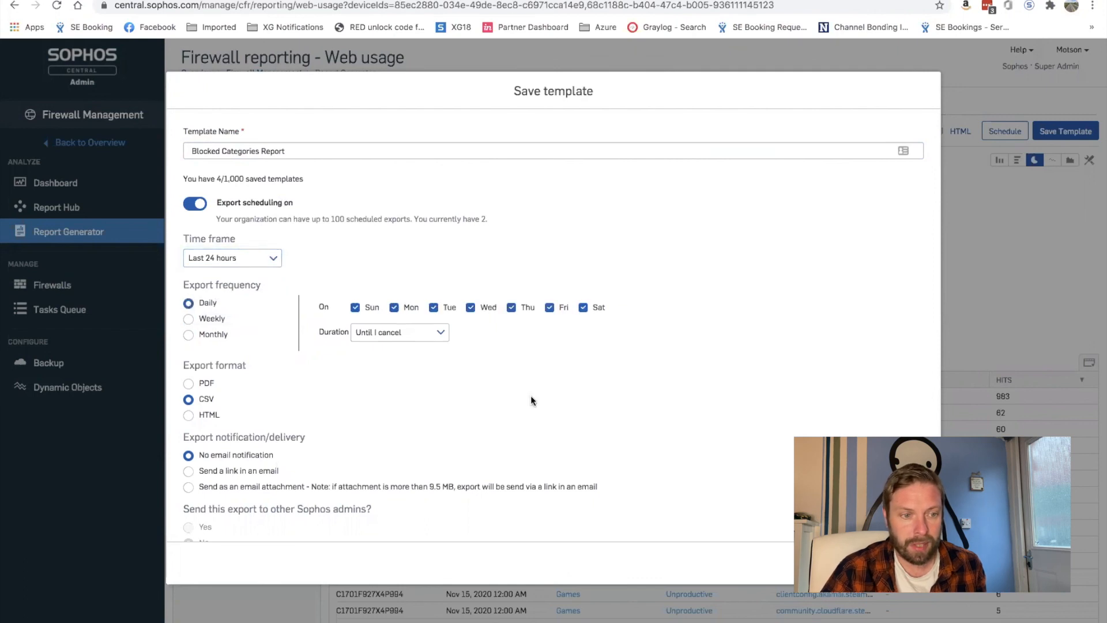
pyautogui.click(354, 308)
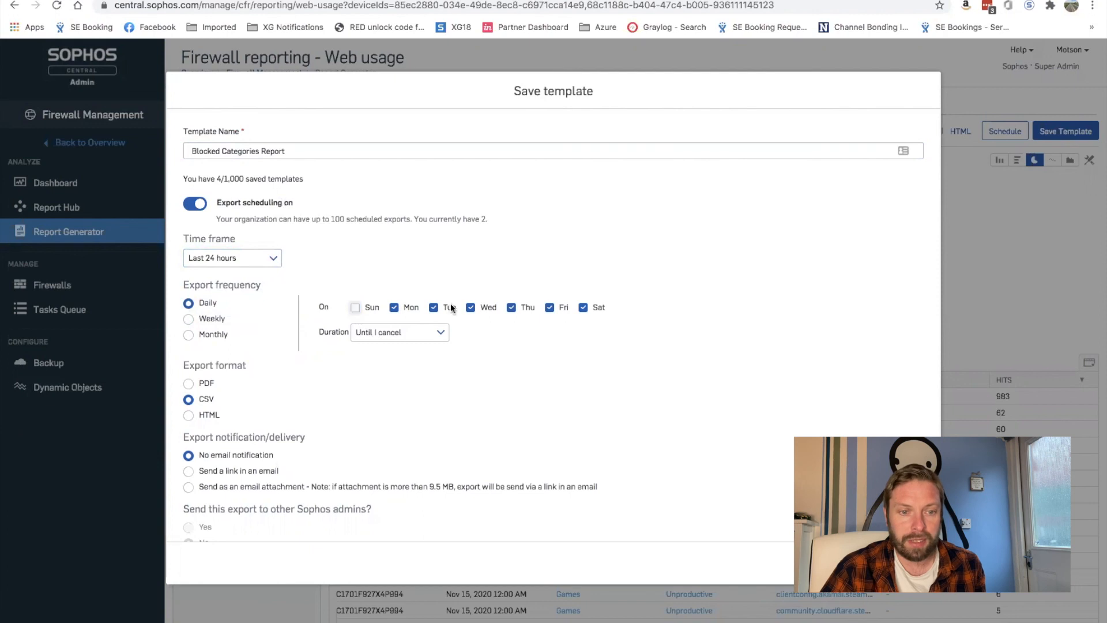
pyautogui.click(583, 308)
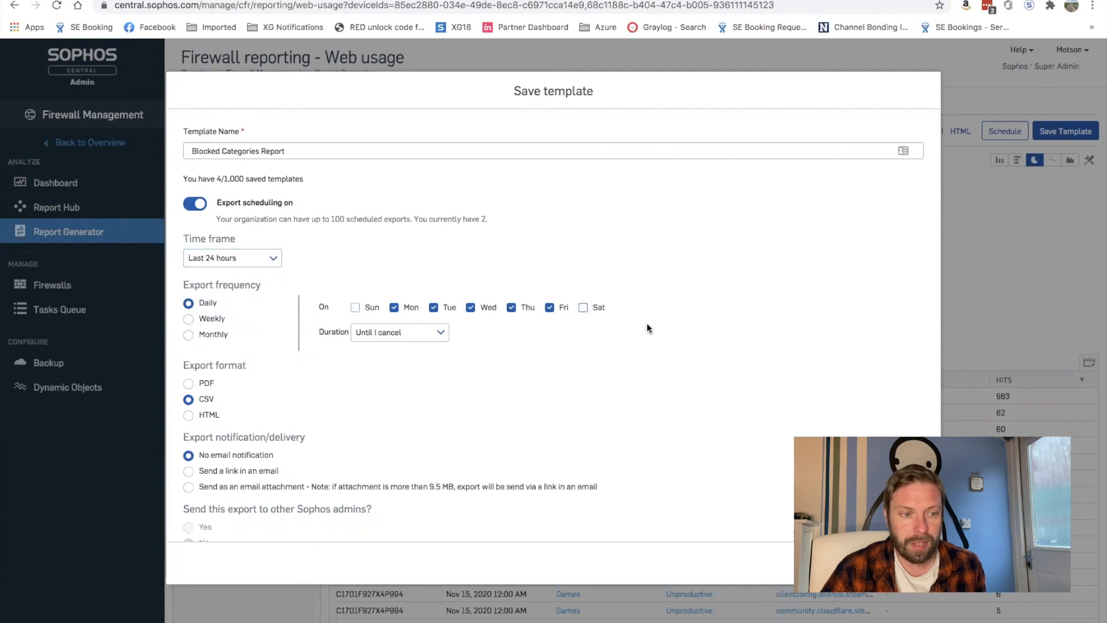
pyautogui.scroll(-1, 646, 323)
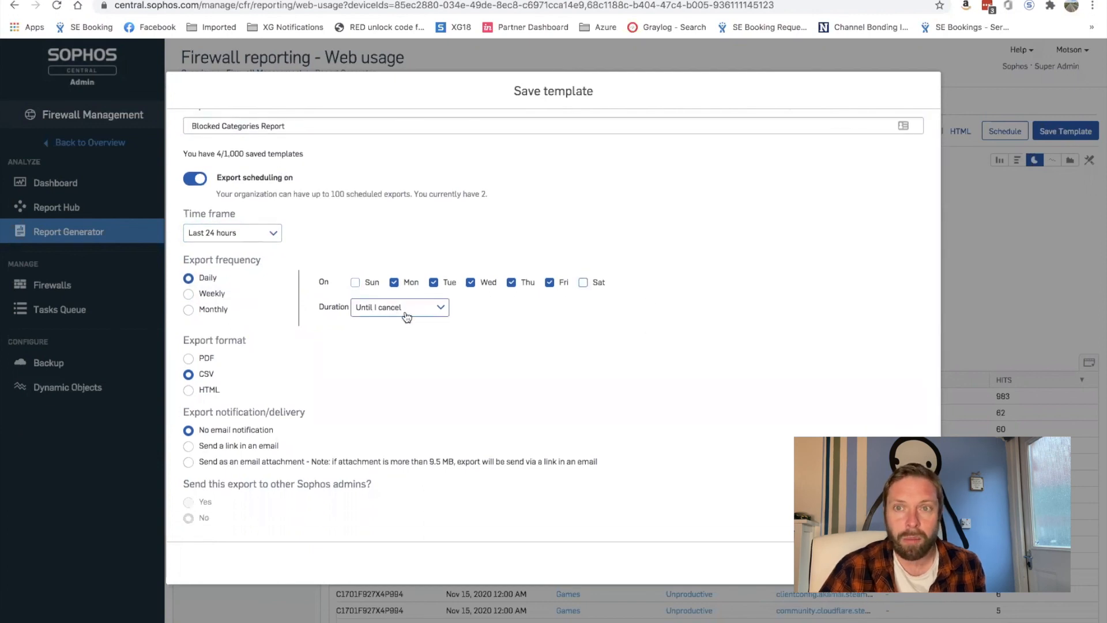
pyautogui.click(189, 359)
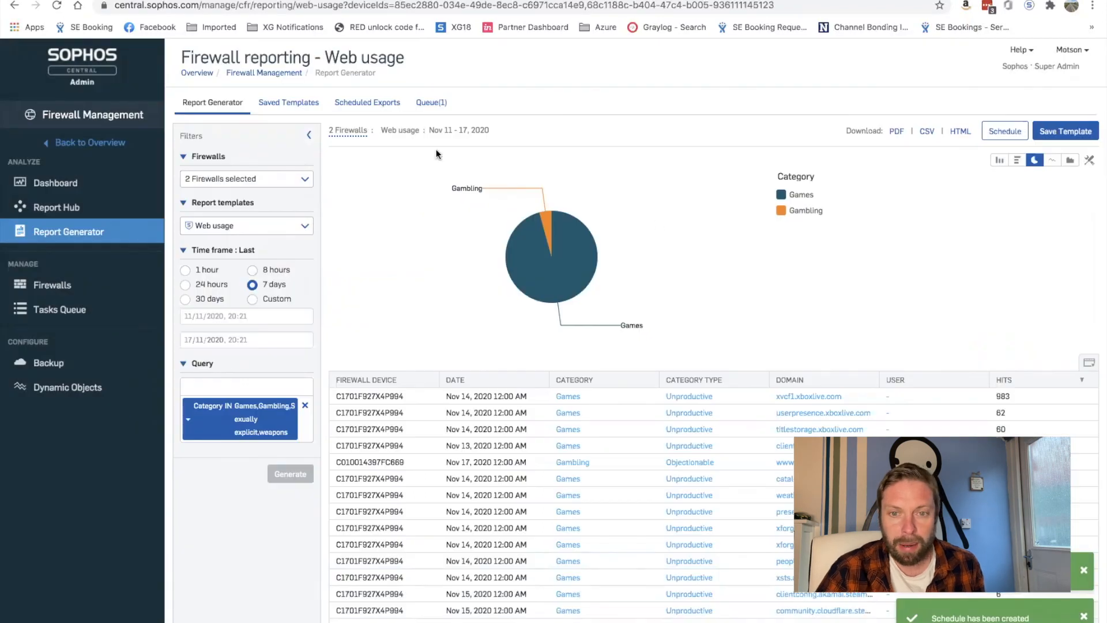
# Run the Blocked Categories Report from Saved Templates, then return to the templates list
pyautogui.click(292, 104)
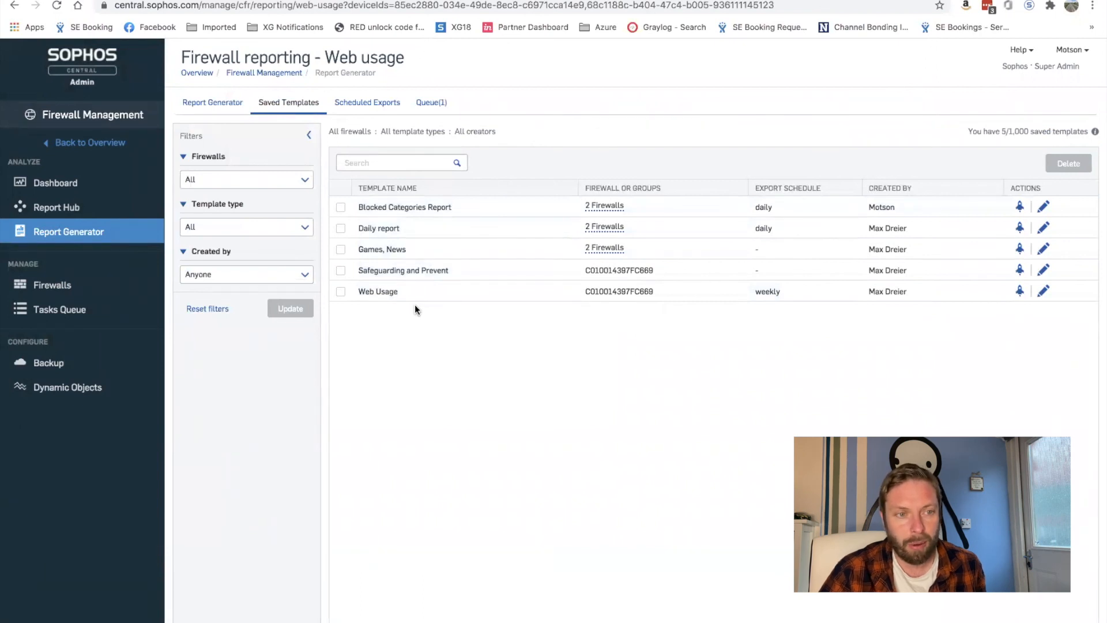
pyautogui.click(1021, 207)
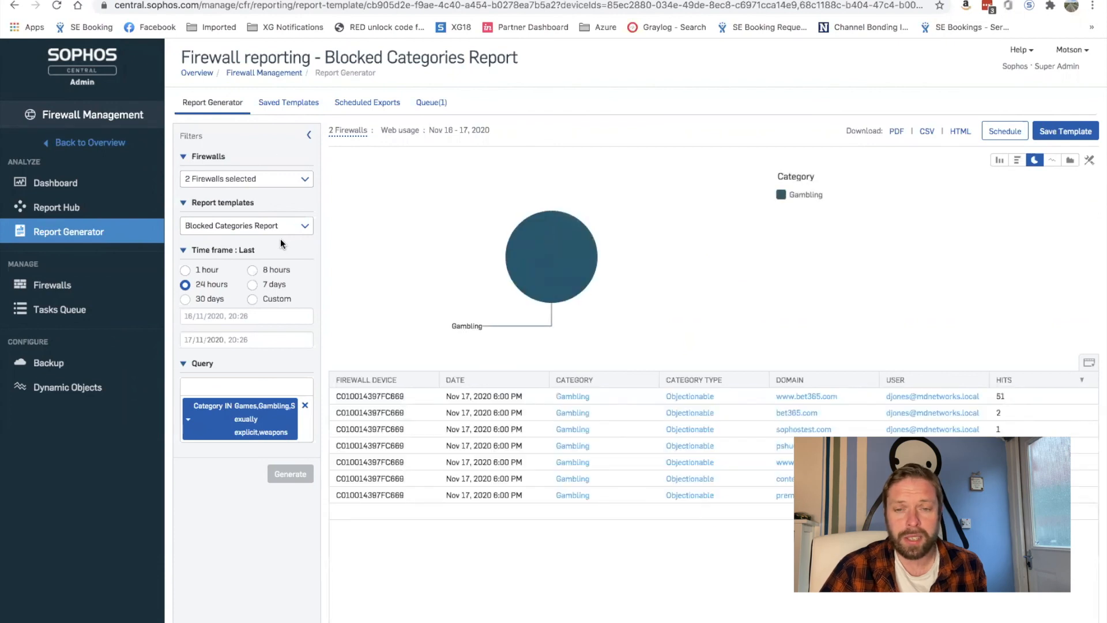
pyautogui.click(300, 109)
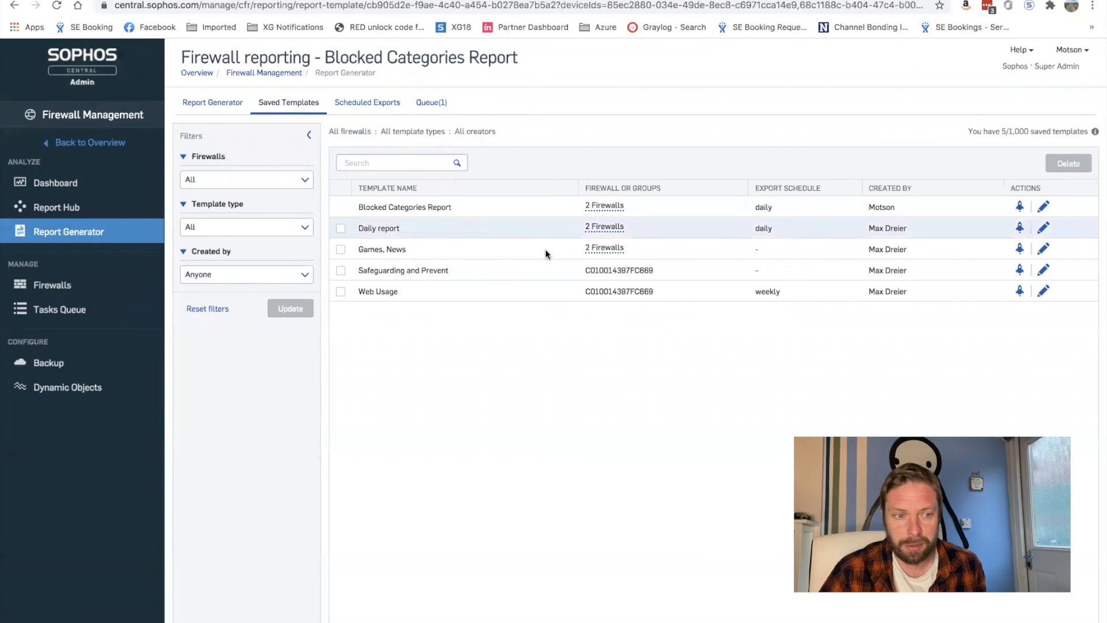
# Review the template's edit settings without changes, then return to the Bandwidth usage report generator
pyautogui.click(1044, 205)
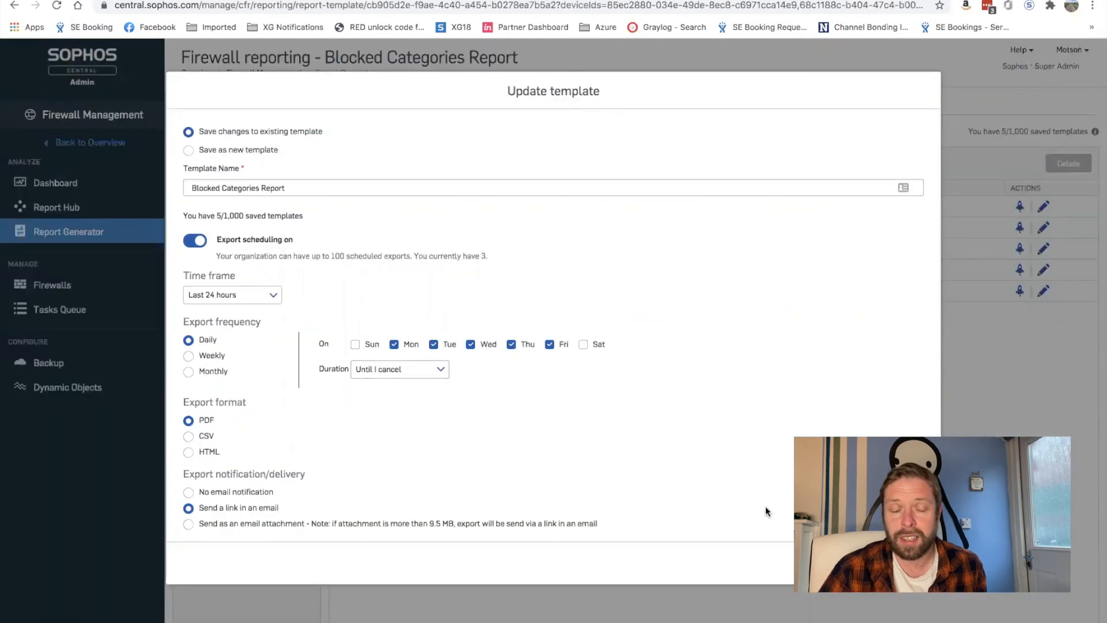
pyautogui.click(852, 563)
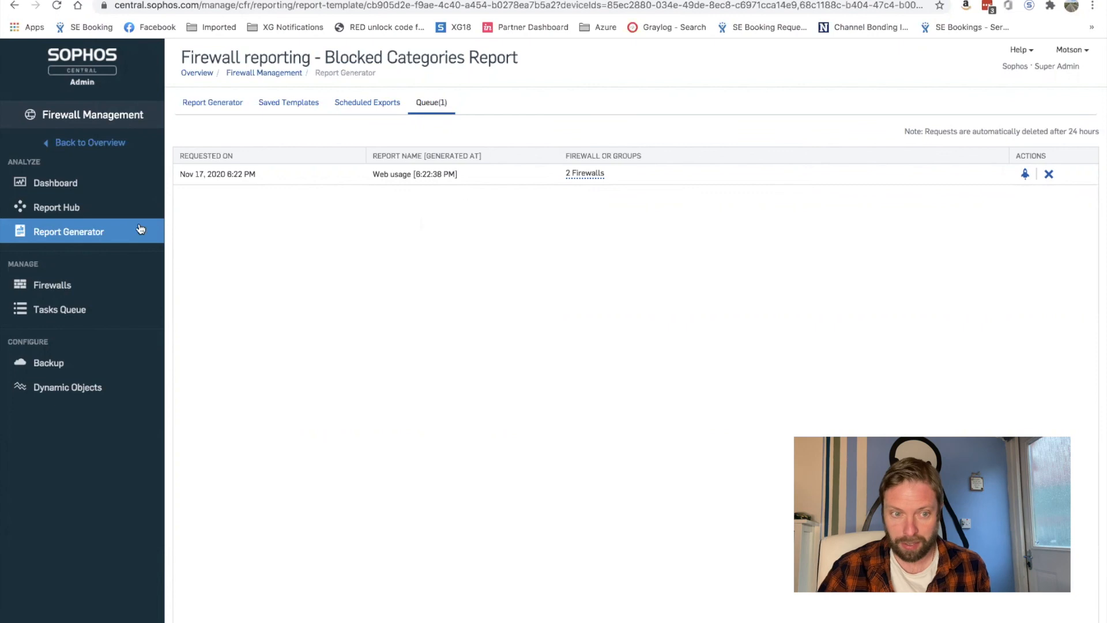
pyautogui.click(66, 234)
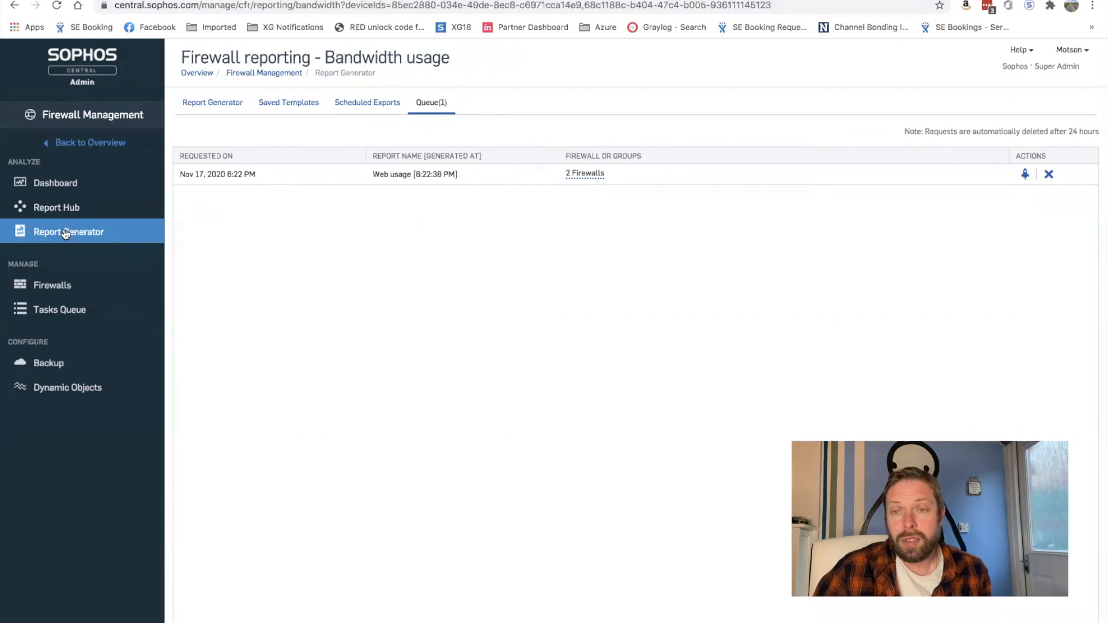
pyautogui.click(226, 104)
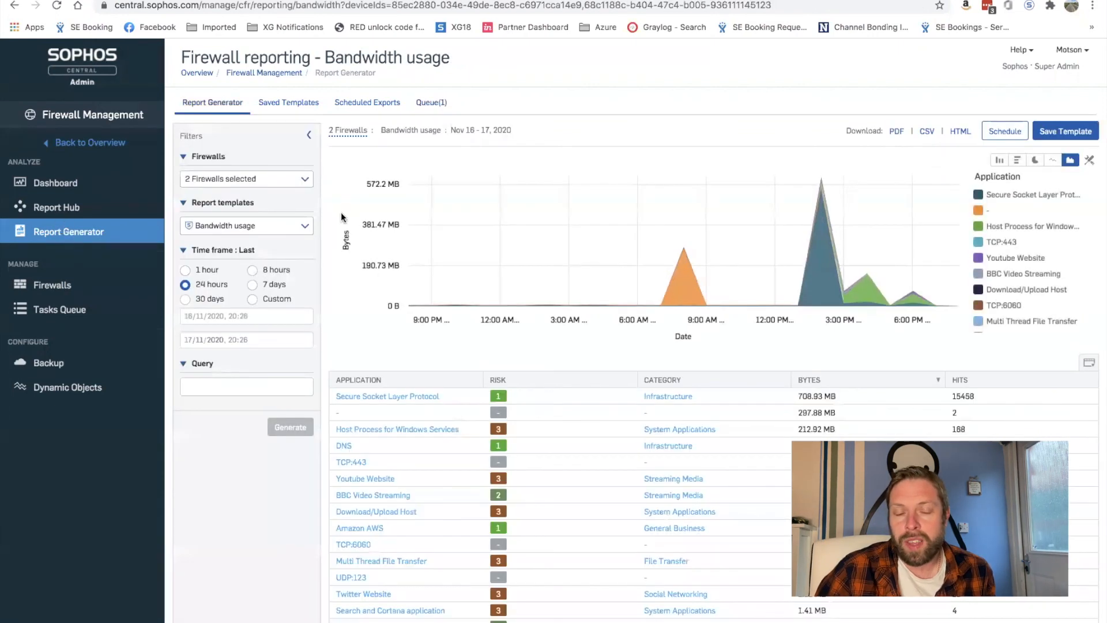